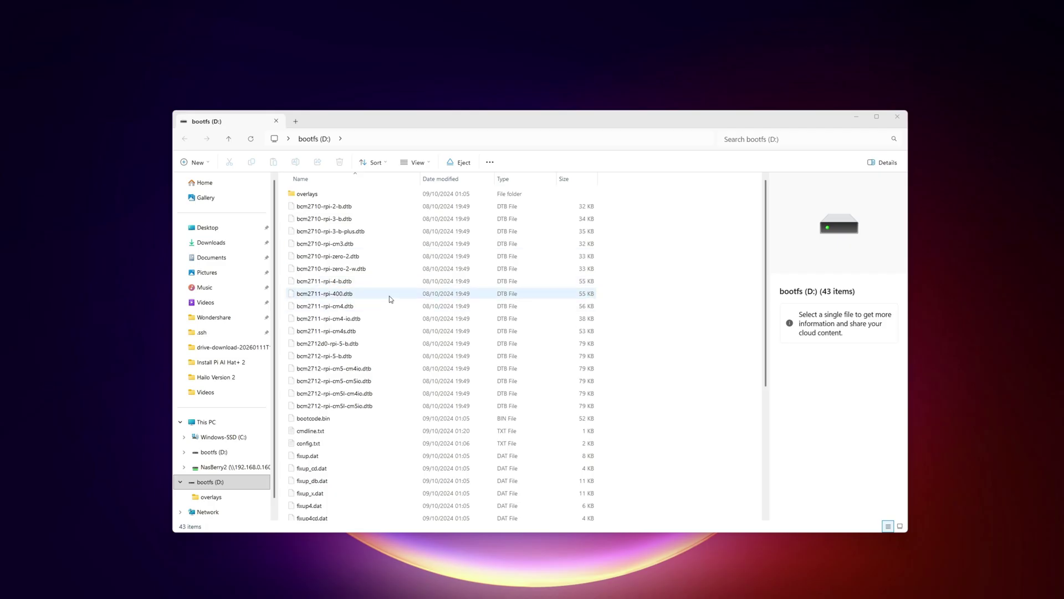
Step: Close the bootfs file window and choose Raspberry Pi 5 as the target device in Raspberry Pi Imager
{"action": "left_click", "coordinate": [897, 116]}
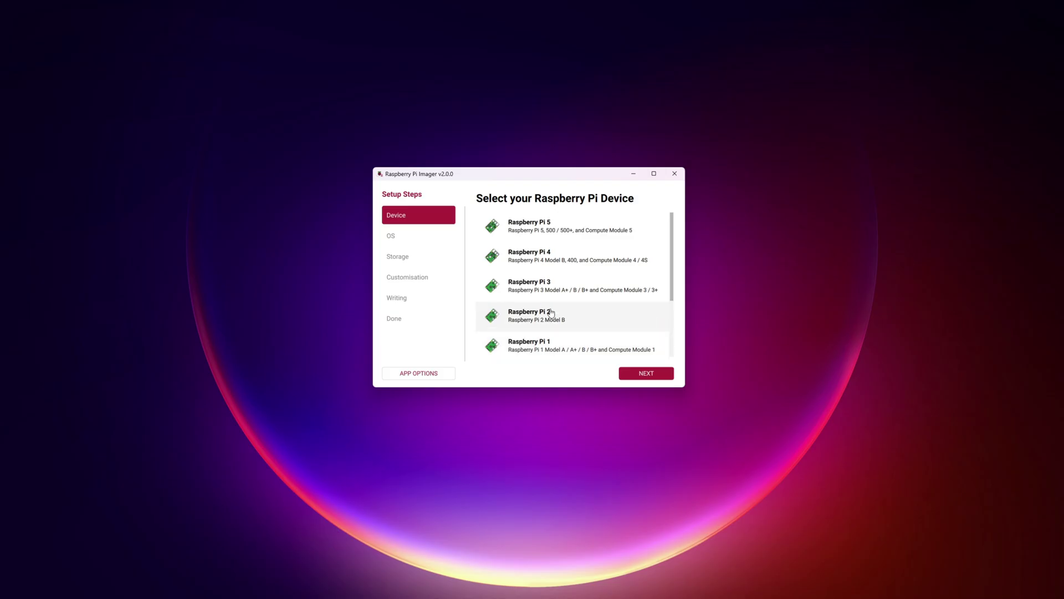
{"action": "scroll", "coordinate": [552, 310], "scroll_direction": "down", "scroll_amount": 1}
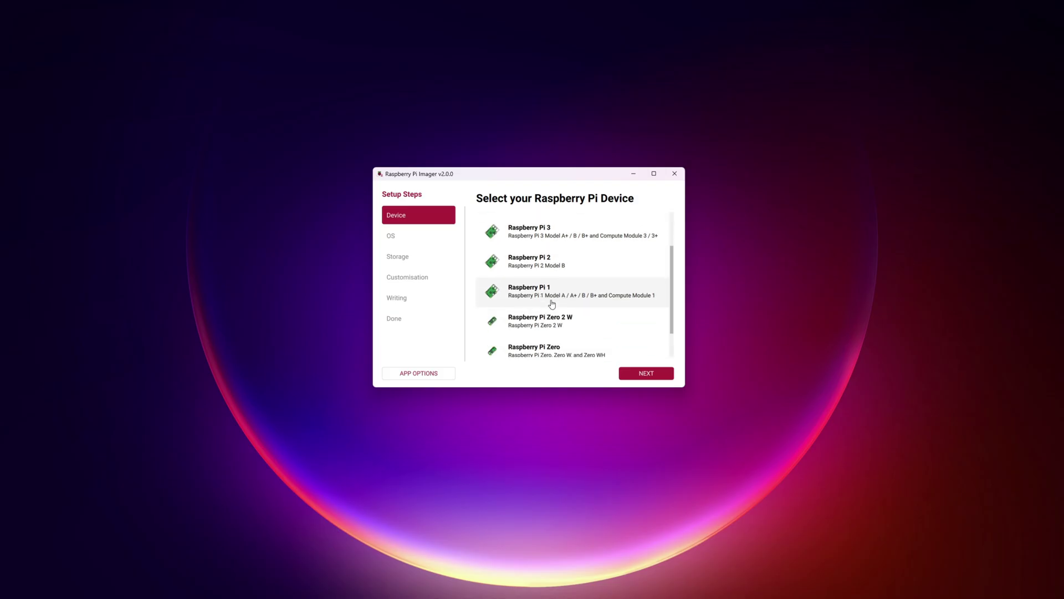
{"action": "scroll", "coordinate": [606, 318], "scroll_direction": "up", "scroll_amount": 1}
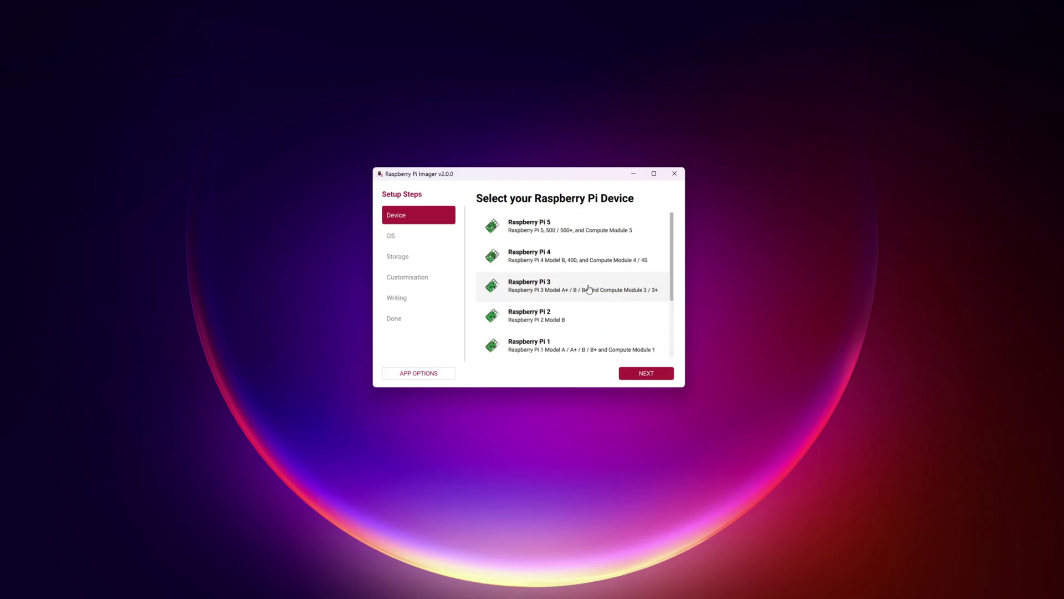
{"action": "left_click", "coordinate": [565, 233]}
{"action": "left_click", "coordinate": [646, 373]}
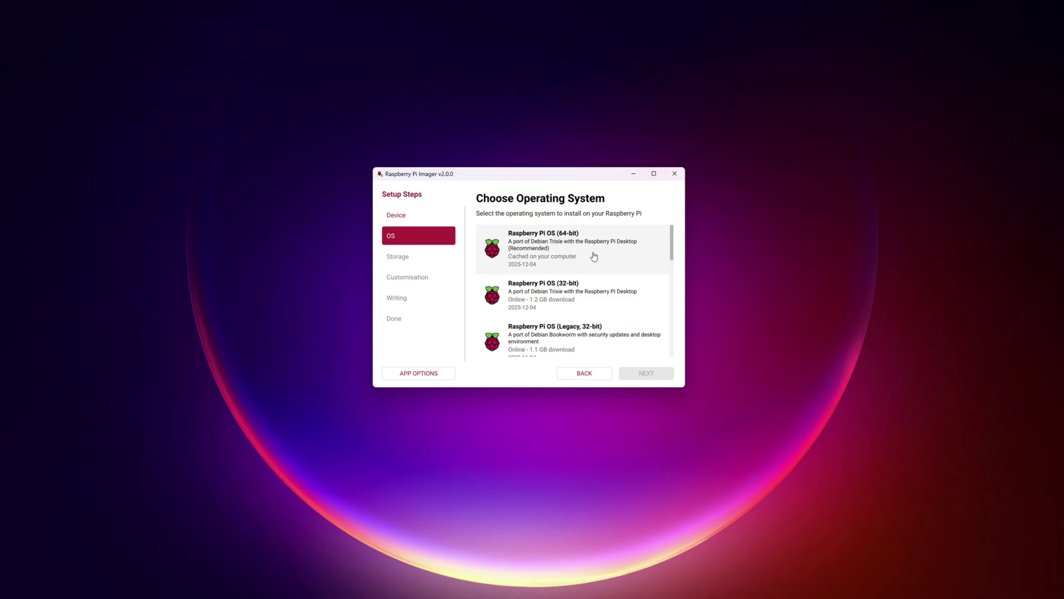
Step: Look through the available images, including the other Raspberry Pi OS variants, and use Raspberry Pi OS (64-bit) as the operating system
{"action": "left_click", "coordinate": [544, 241]}
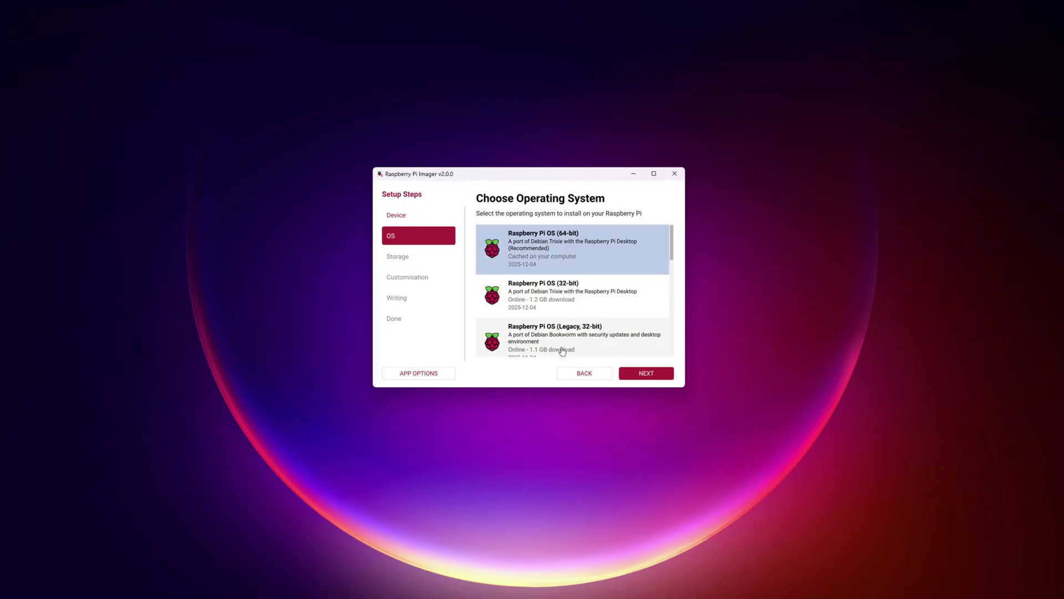
{"action": "scroll", "coordinate": [568, 332], "scroll_direction": "down", "scroll_amount": 1}
{"action": "scroll", "coordinate": [559, 282], "scroll_direction": "up", "scroll_amount": 1}
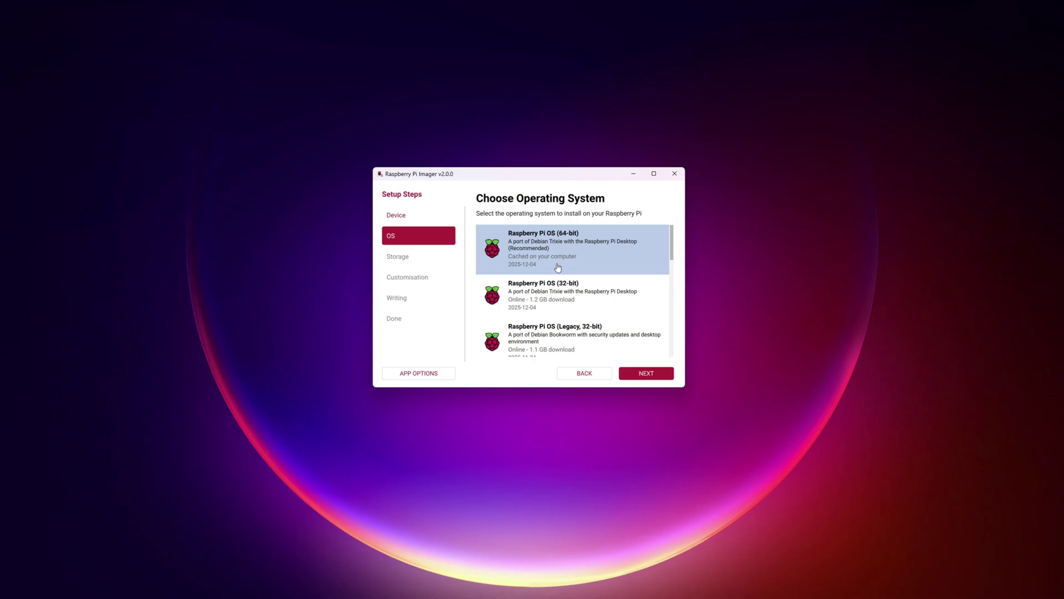
{"action": "scroll", "coordinate": [558, 269], "scroll_direction": "down", "scroll_amount": 5}
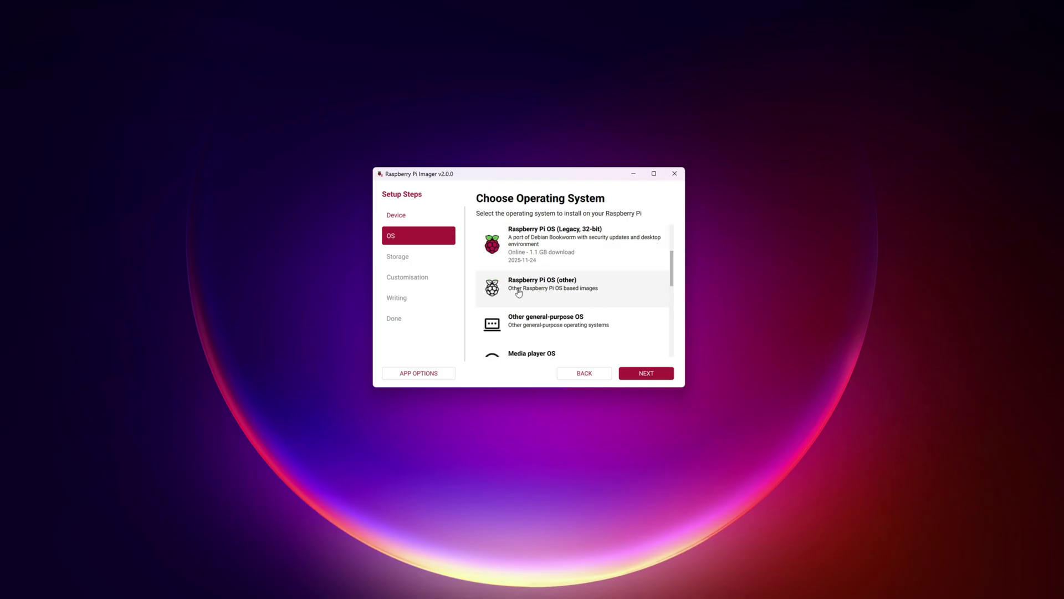
{"action": "left_click", "coordinate": [548, 288]}
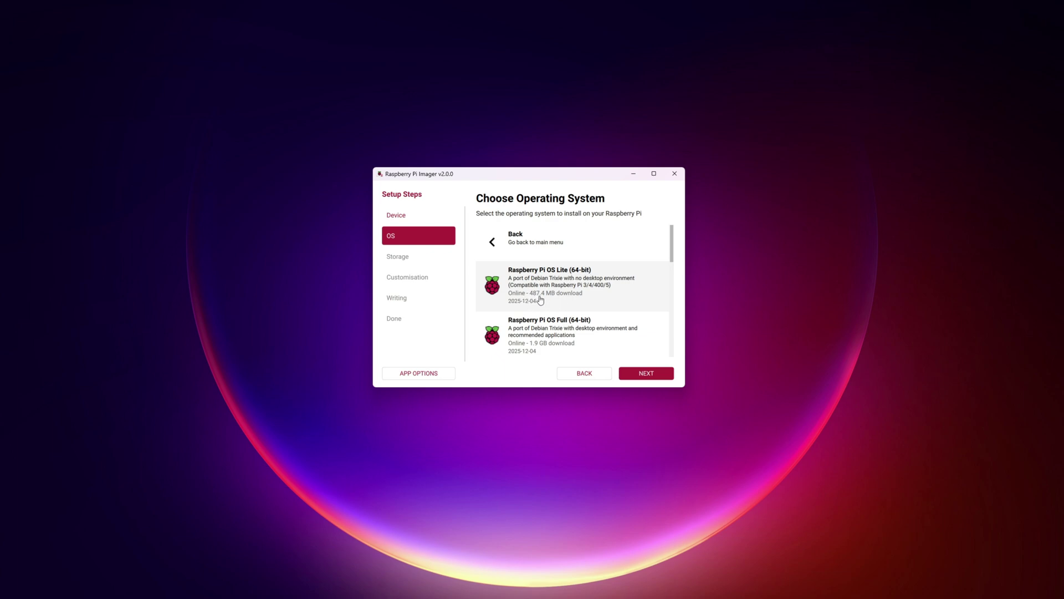
{"action": "left_click", "coordinate": [500, 244]}
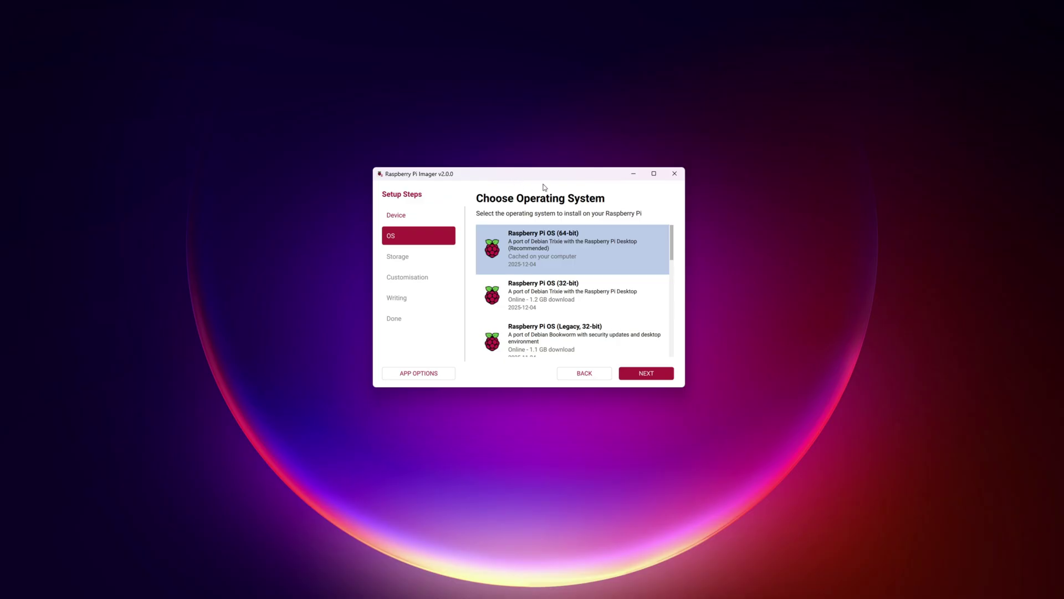
{"action": "left_click", "coordinate": [628, 371]}
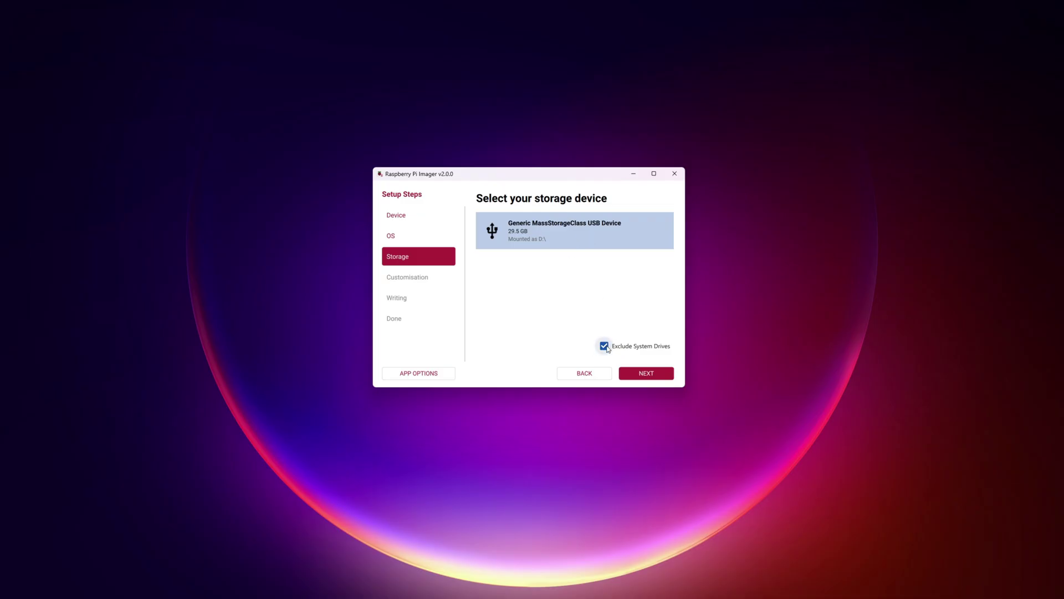
Step: Write the image to the Generic MassStorageClass USB Device without customisation, accepting that all its data is erased
{"action": "left_click", "coordinate": [647, 373]}
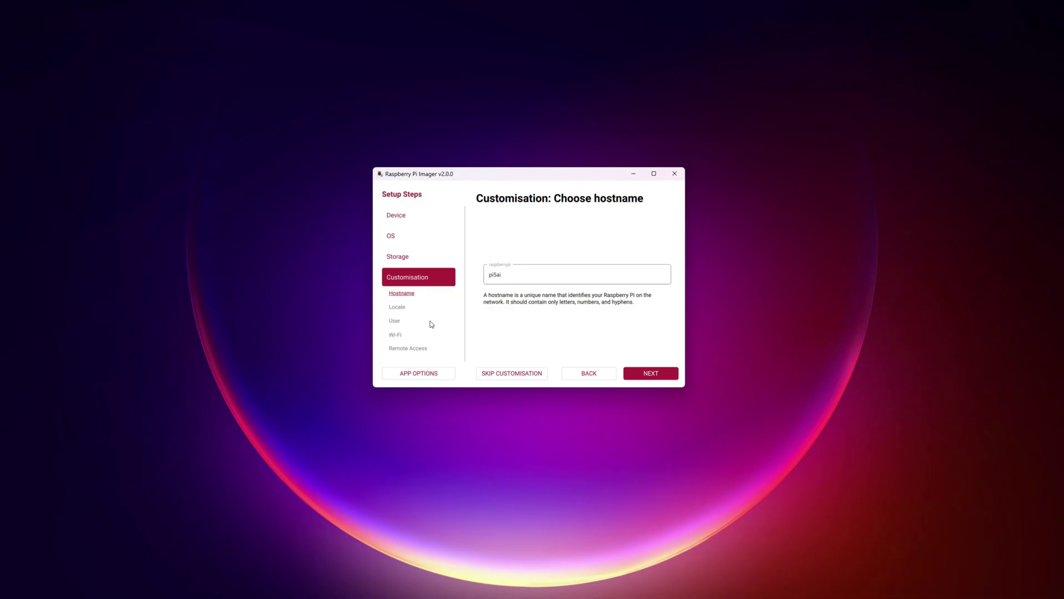
{"action": "left_click", "coordinate": [499, 376]}
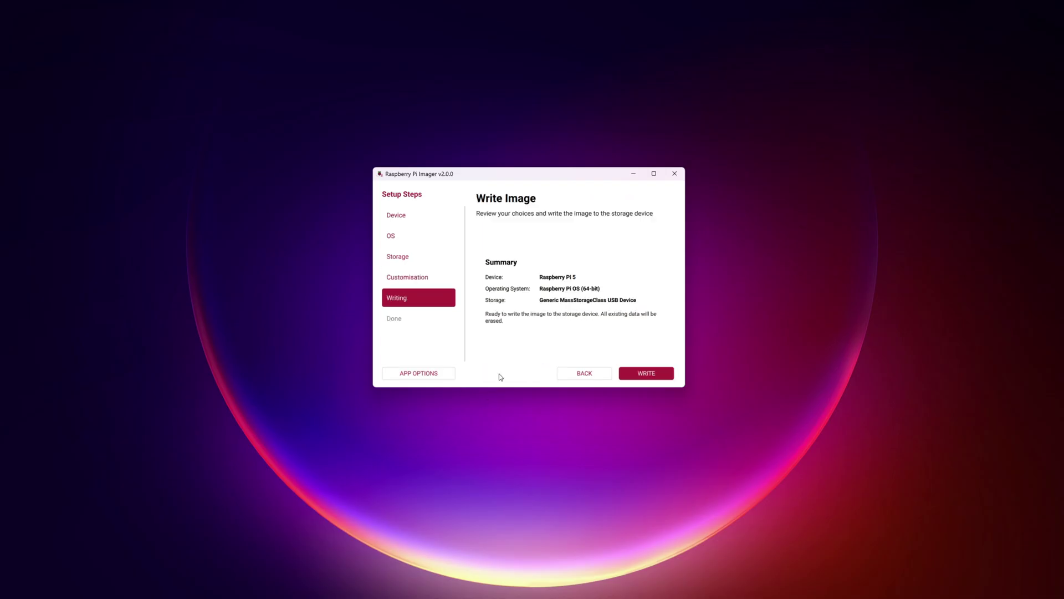
{"action": "left_click", "coordinate": [646, 374]}
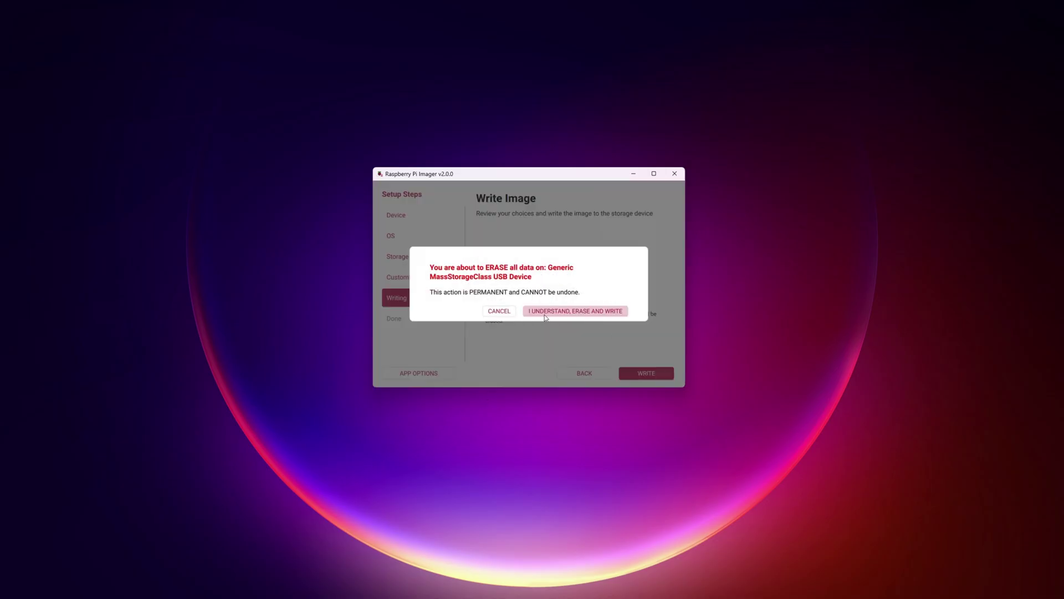
{"action": "left_click", "coordinate": [576, 313]}
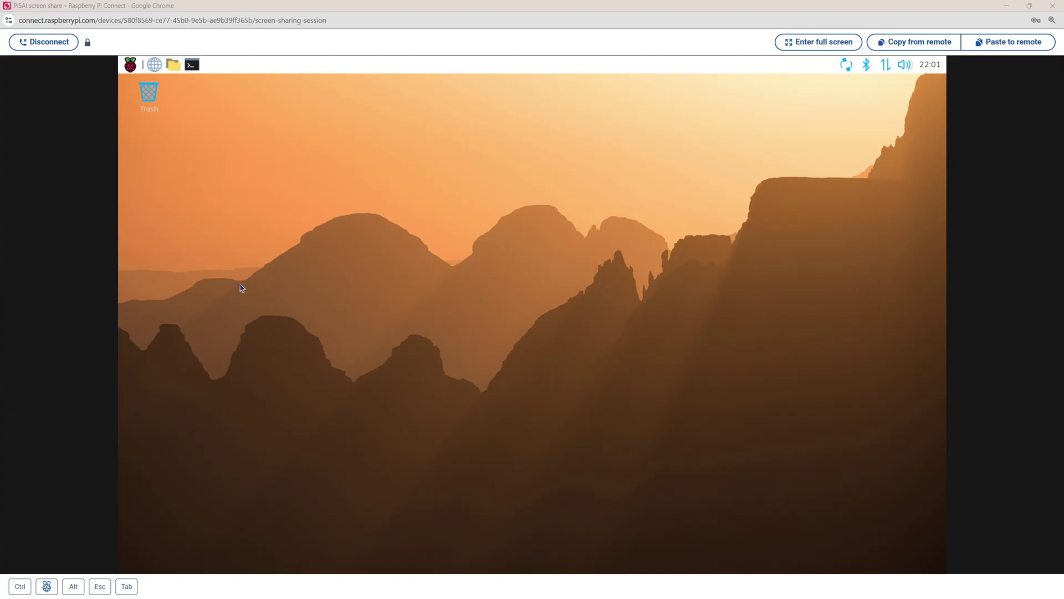
Step: In the Raspberry Pi Connect screen sharing session, open a terminal, enlarge its text and reposition its window on the desktop
{"action": "left_click", "coordinate": [193, 65]}
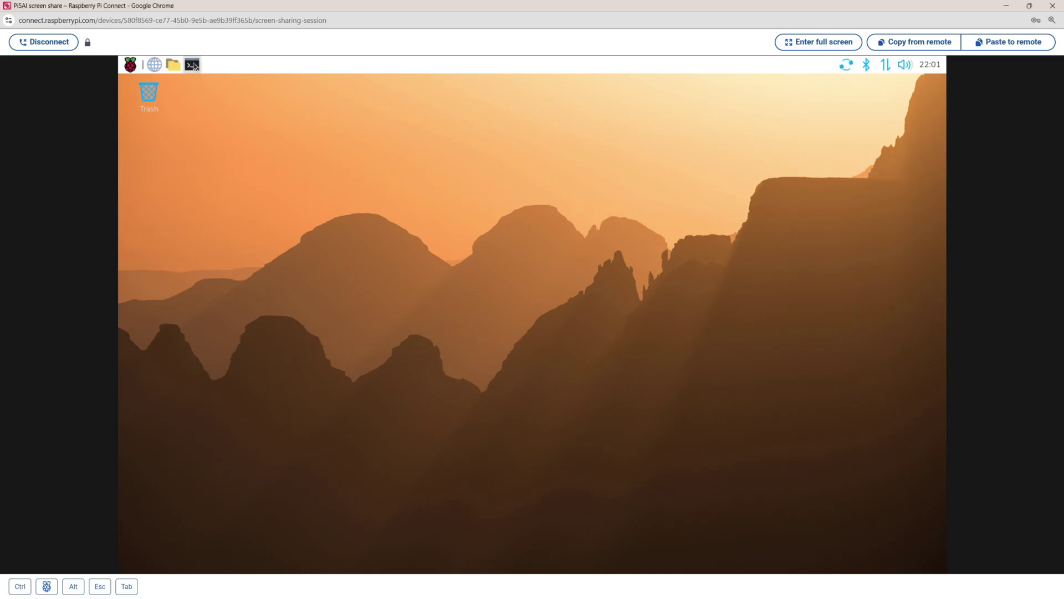
{"action": "key", "text": "ctrl+shift+plus"}
{"action": "key", "text": "ctrl+shift+plus"}
{"action": "key", "text": "ctrl+shift+plus"}
{"action": "key", "text": "ctrl+shift+plus"}
{"action": "key", "text": "ctrl+shift+plus"}
{"action": "key", "text": "ctrl+shift+plus"}
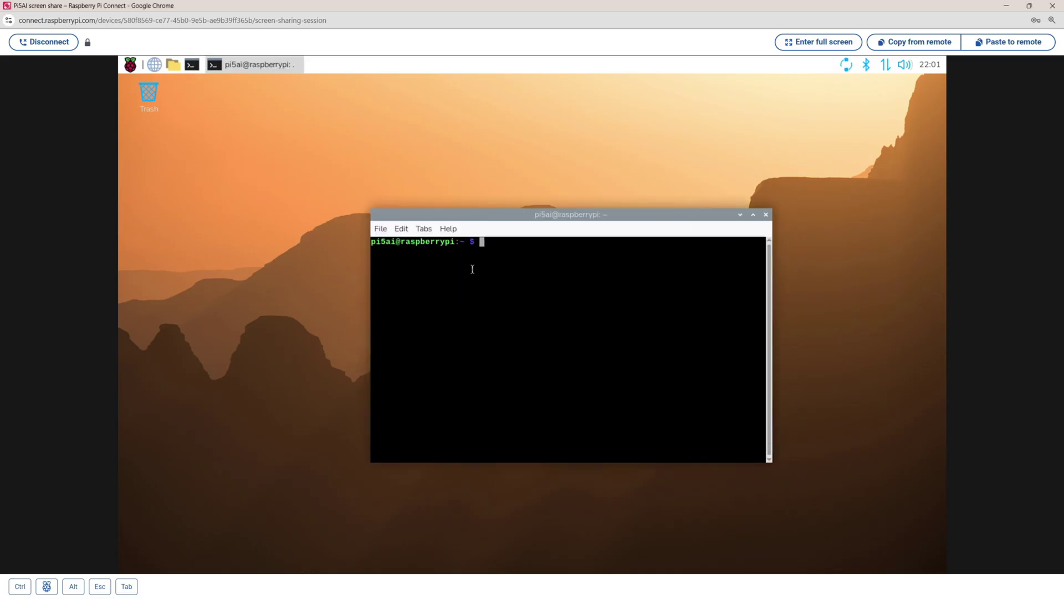
{"action": "left_click_drag", "start_coordinate": [519, 218], "coordinate": [365, 115]}
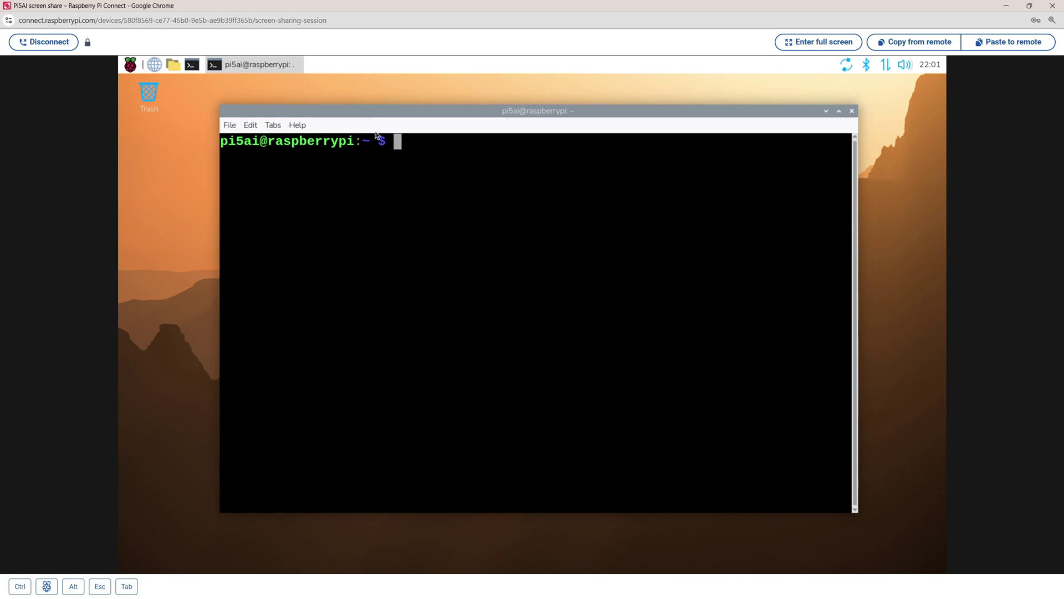
Step: Try to refresh the package lists and upgrade the packages with "sudo apt-get update && sud apt-get upgrade"
{"action": "type", "text": "sudo apt-get update"}
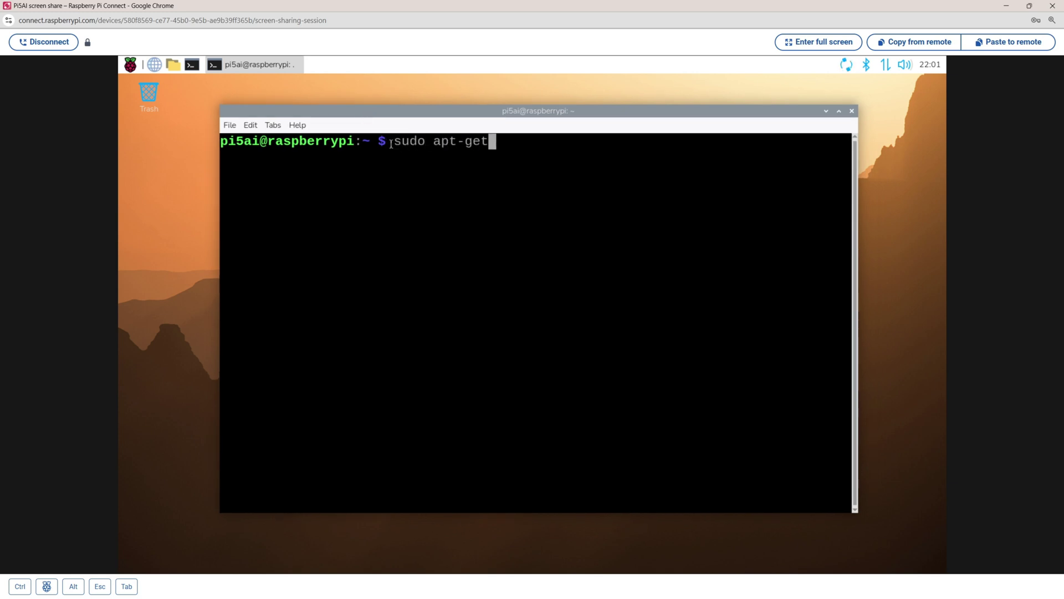
{"action": "type", "text": "sud apt-get up"}
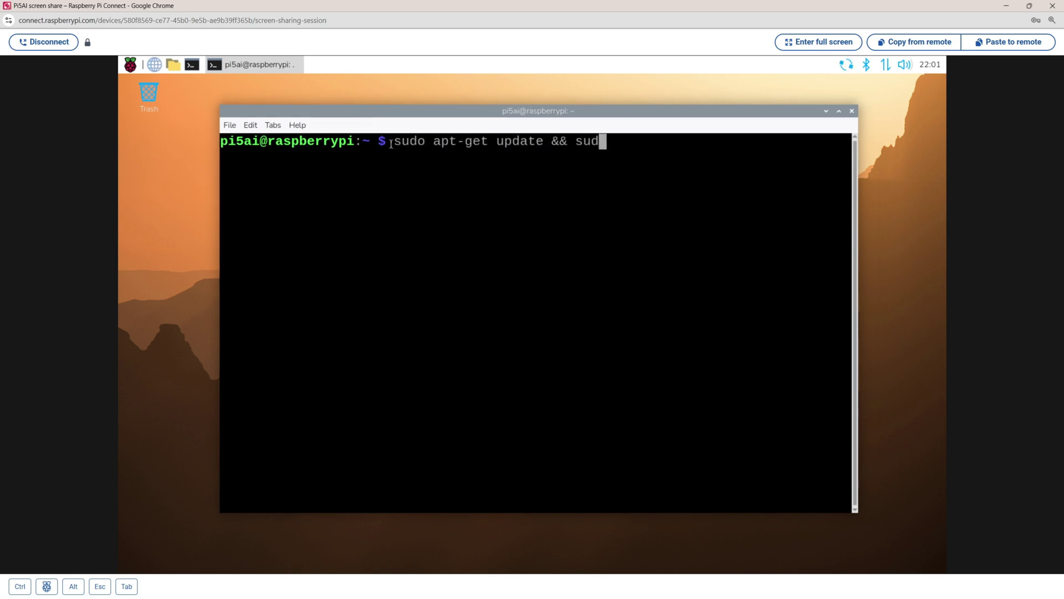
{"action": "type", "text": "grade"}
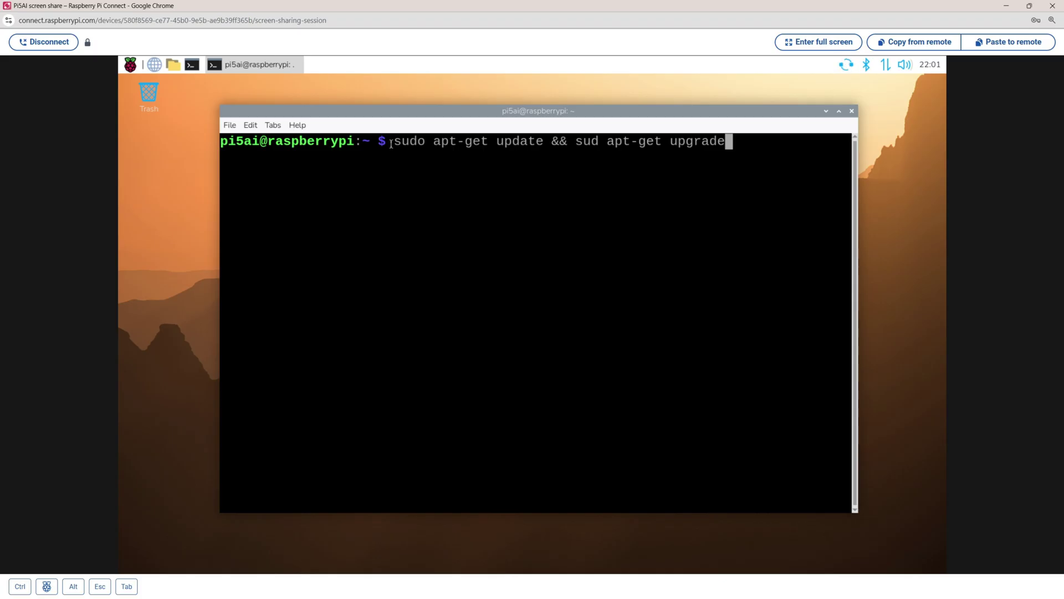
{"action": "key", "text": "Return"}
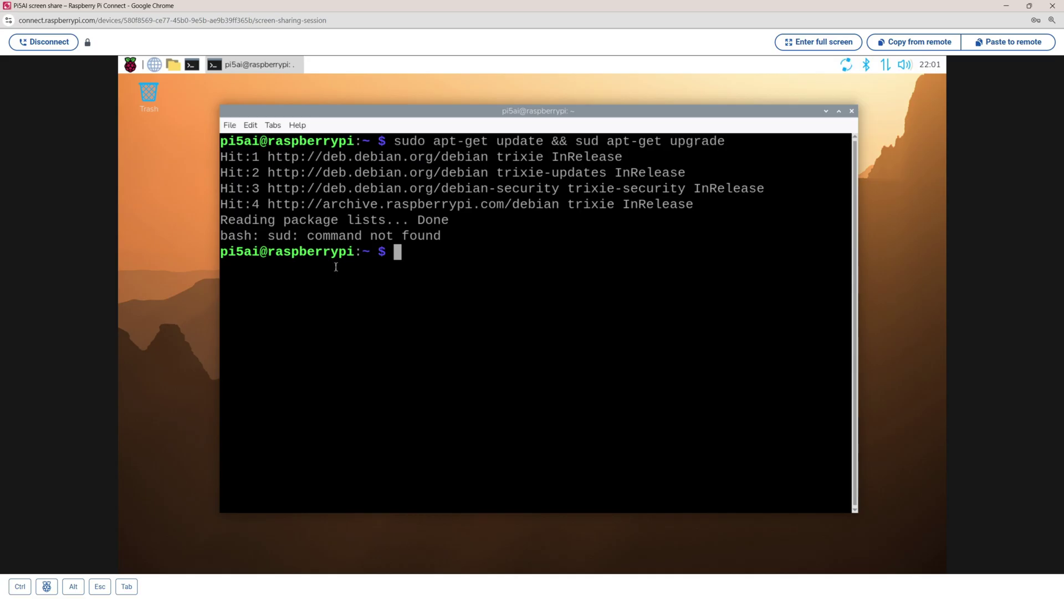
Step: Recall the previous command, correct "sud" to "sudo" and run "sudo apt-get update && sudo apt-get upgrade"
{"action": "key", "text": "Up"}
{"action": "key", "text": "Left"}
{"action": "key", "text": "Left"}
{"action": "key", "text": "Left"}
{"action": "key", "text": "Left"}
{"action": "key", "text": "Left"}
{"action": "key", "text": "Left"}
{"action": "key", "text": "Left"}
{"action": "key", "text": "Left"}
{"action": "key", "text": "Left"}
{"action": "key", "text": "Left"}
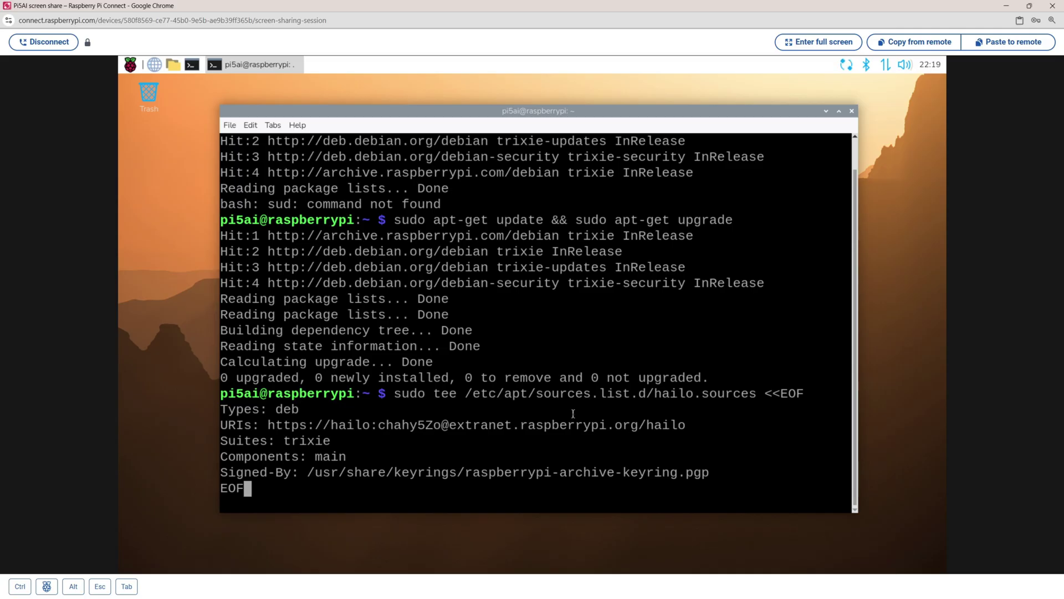
Step: Write the Hailo apt source with its access password to hailo.sources, and run "sudo apt update" and "sudo apt full-upgrade -y"
{"action": "key", "text": "Return"}
{"action": "left_click", "coordinate": [1001, 42]}
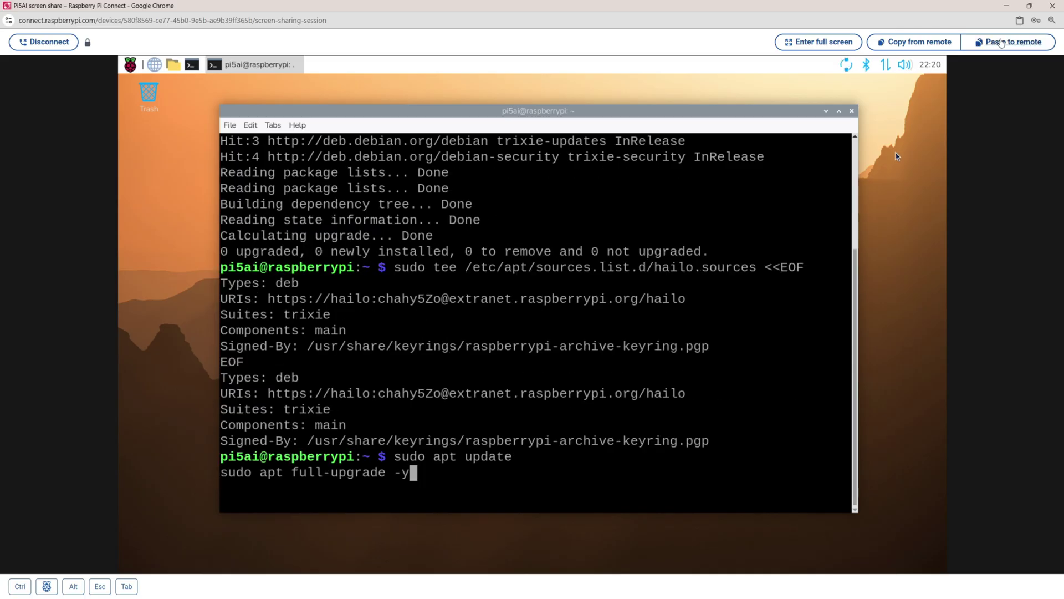
{"action": "key", "text": "Return"}
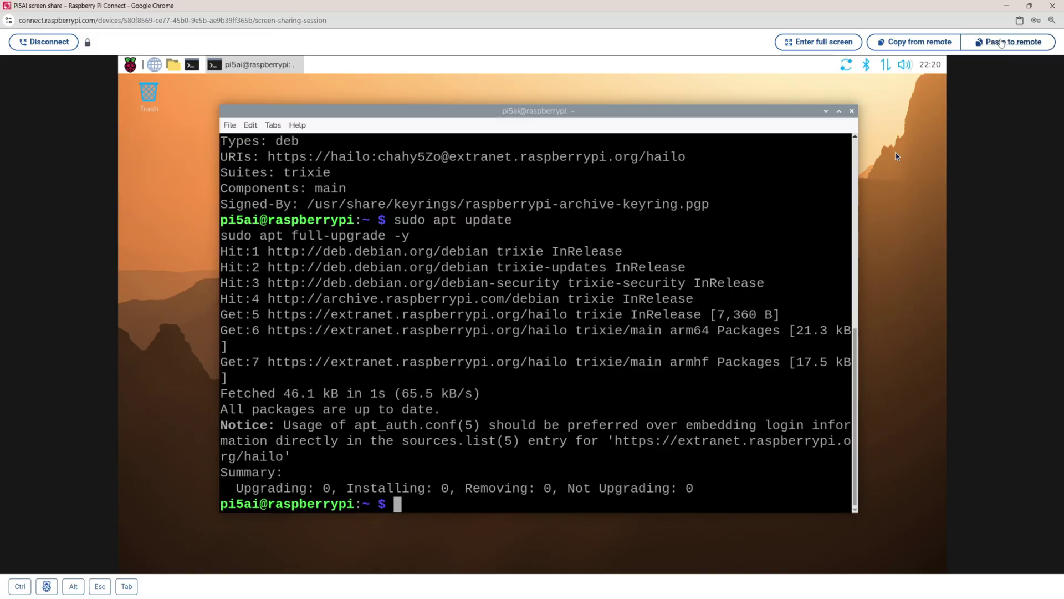
Step: Reboot the Raspberry Pi from the terminal with "sudo reboot now"
{"action": "type", "text": "sudo reboot now"}
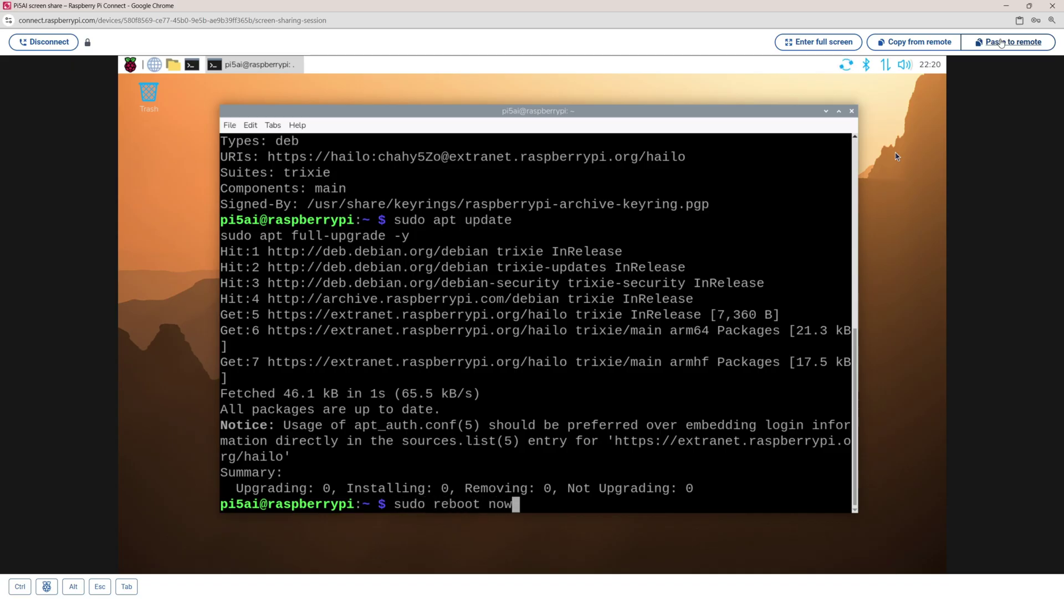
{"action": "key", "text": "Return"}
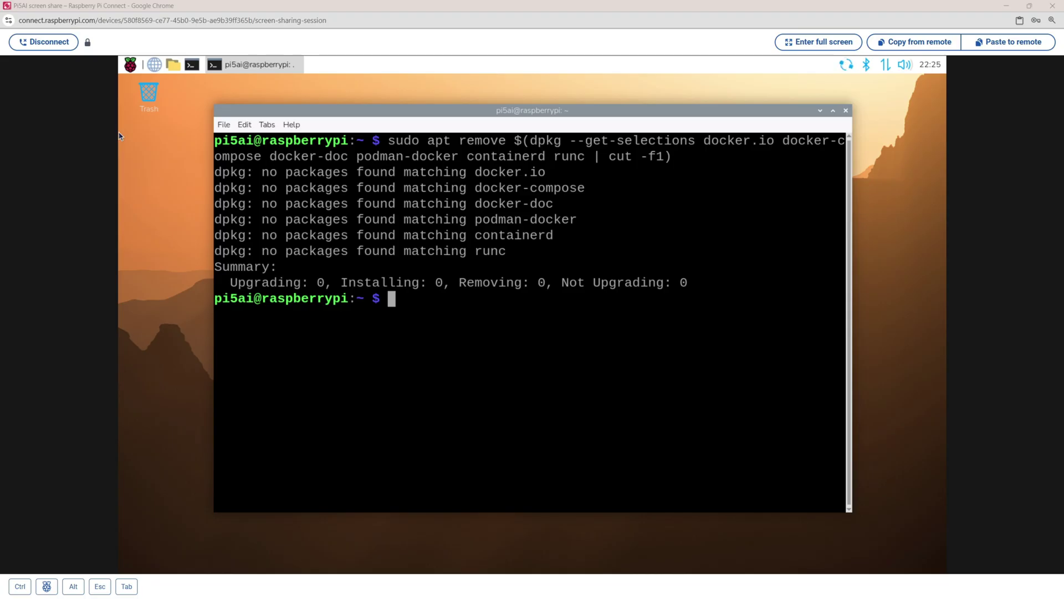
Step: Set up Docker's apt repository with ca-certificates, curl, the /etc/apt/keyrings/docker.asc key and docker.sources, and refresh the package lists
{"action": "left_click", "coordinate": [989, 48]}
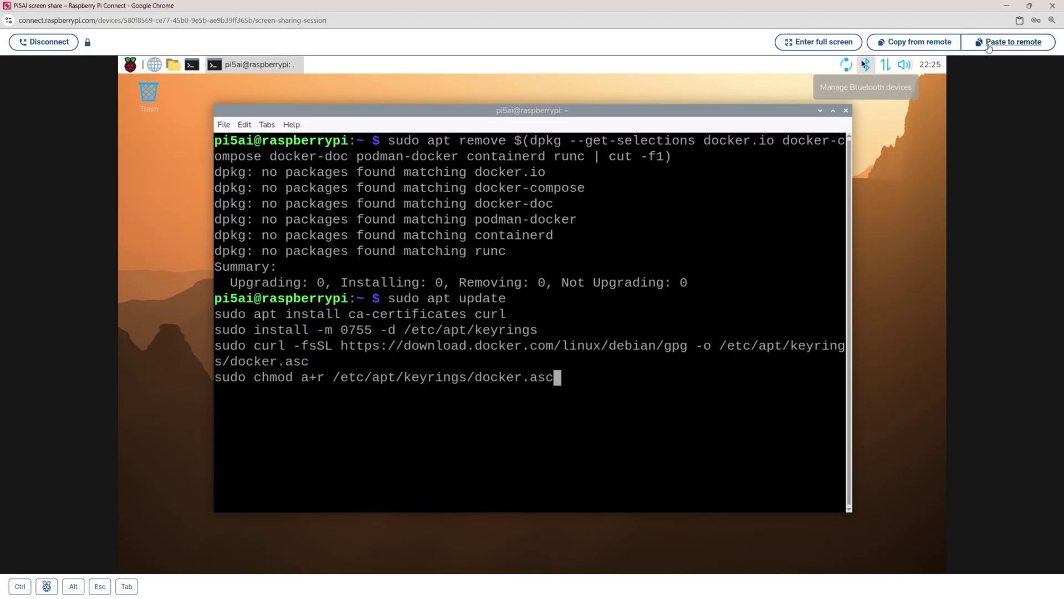
{"action": "key", "text": "Return"}
{"action": "left_click", "coordinate": [1023, 42]}
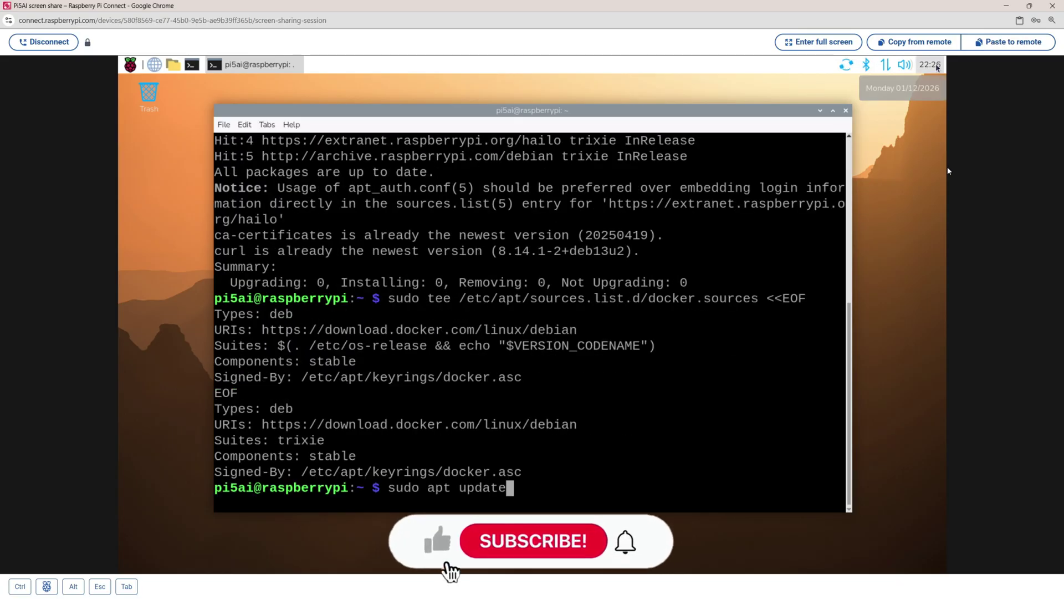
{"action": "key", "text": "Return"}
Step: Install docker-ce, docker-ce-cli, containerd.io, docker-buildx-plugin and docker-compose-plugin with apt, agreeing to continue after checking the required space
{"action": "left_click", "coordinate": [996, 42]}
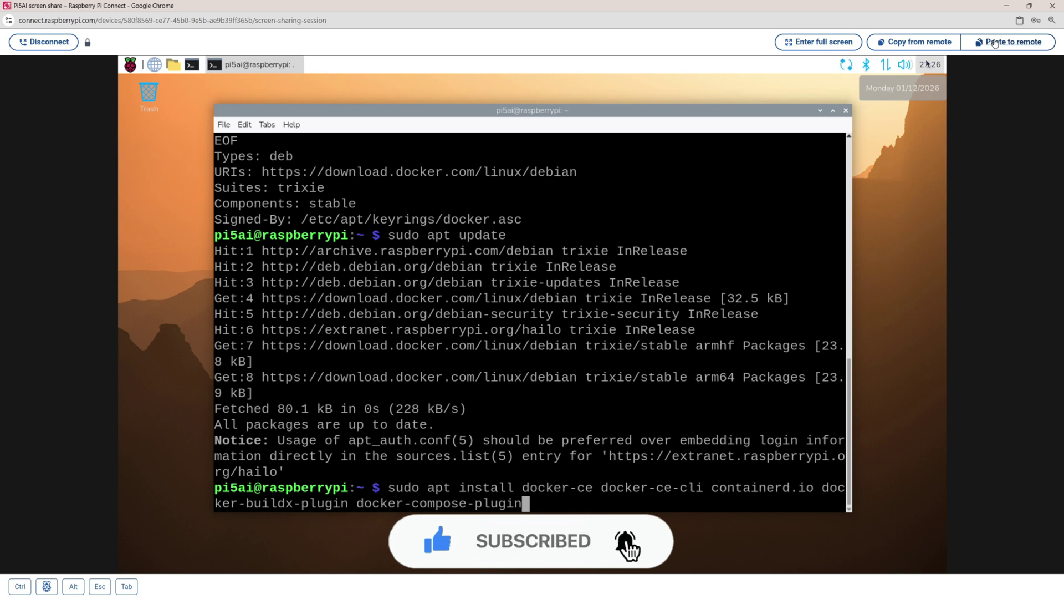
{"action": "key", "text": "Return"}
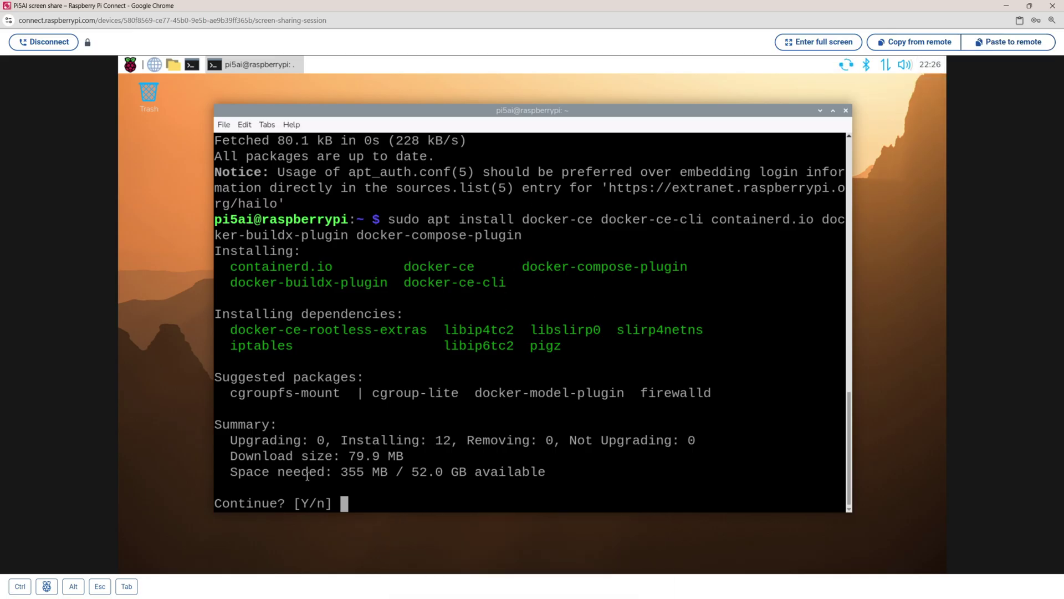
{"action": "left_click_drag", "start_coordinate": [350, 456], "coordinate": [395, 456]}
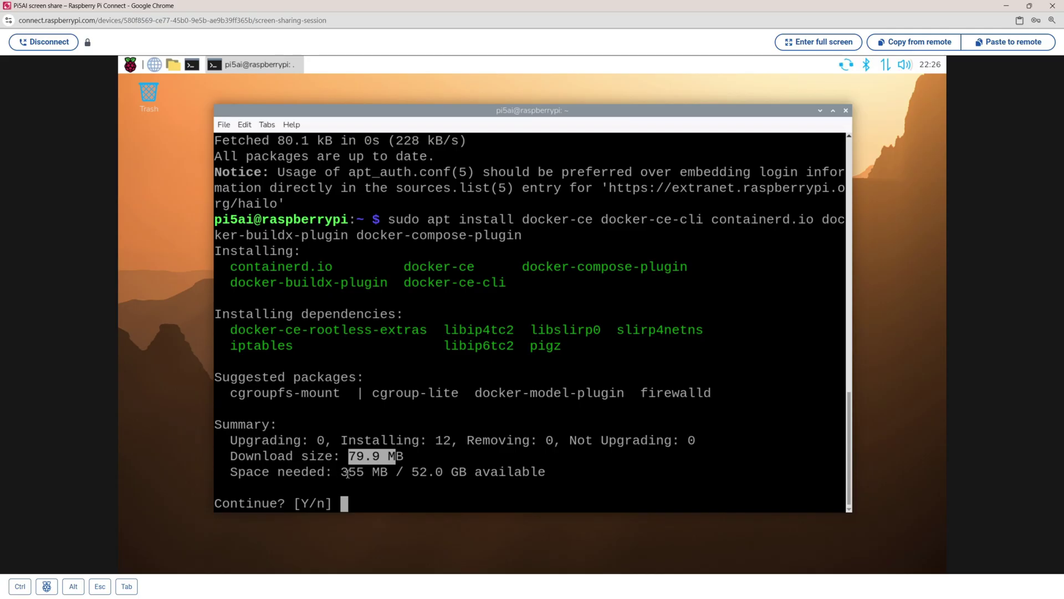
{"action": "left_click_drag", "start_coordinate": [340, 472], "coordinate": [379, 474]}
{"action": "left_click", "coordinate": [366, 502]}
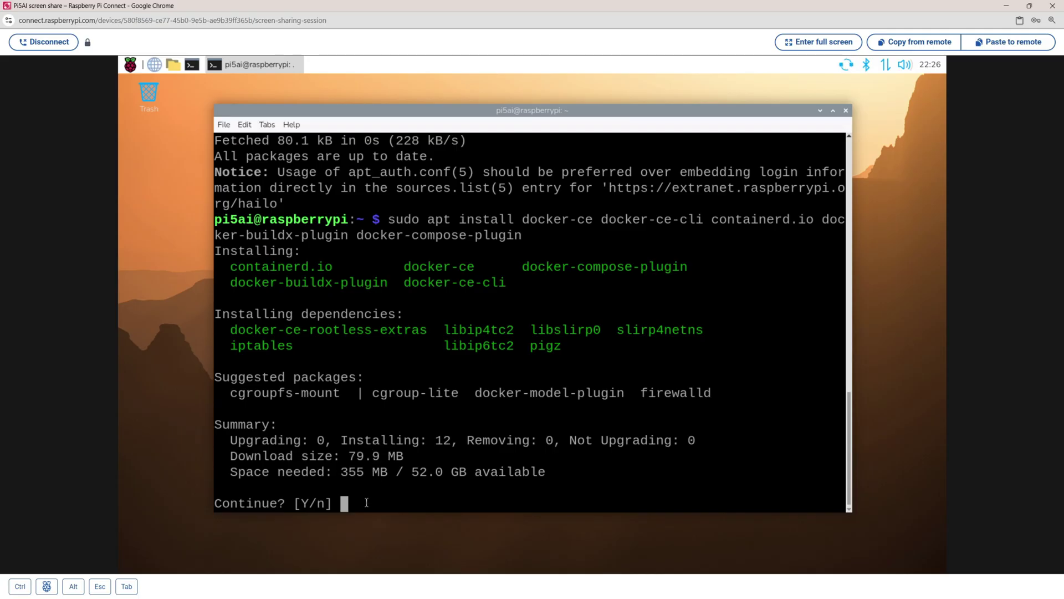
{"action": "type", "text": "y"}
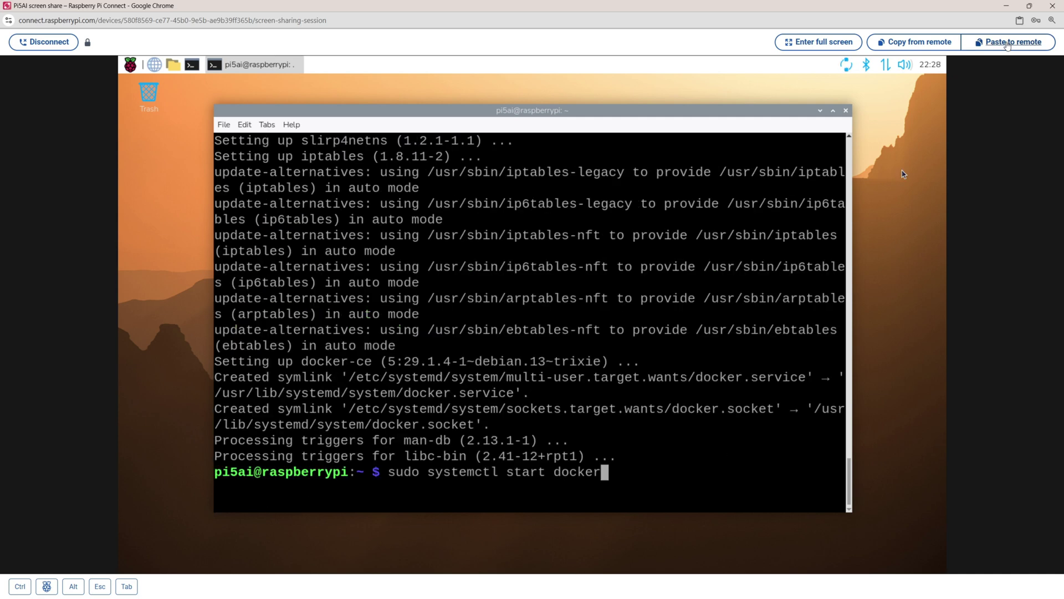
Step: Start the Docker service with "sudo systemctl start docker" and test it by running the hello-world container
{"action": "key", "text": "Return"}
{"action": "left_click", "coordinate": [998, 43]}
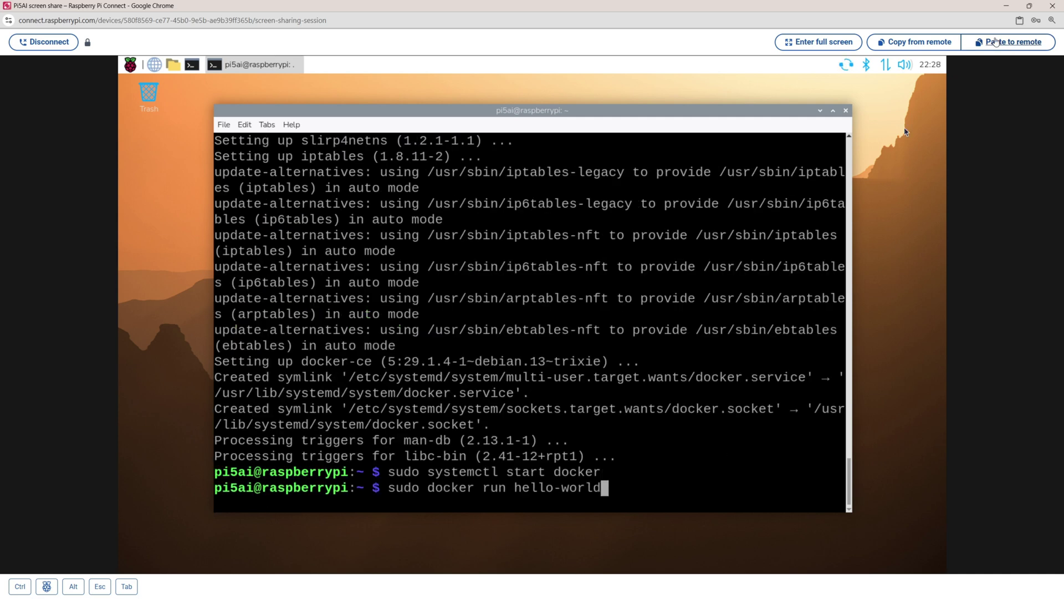
{"action": "key", "text": "Return"}
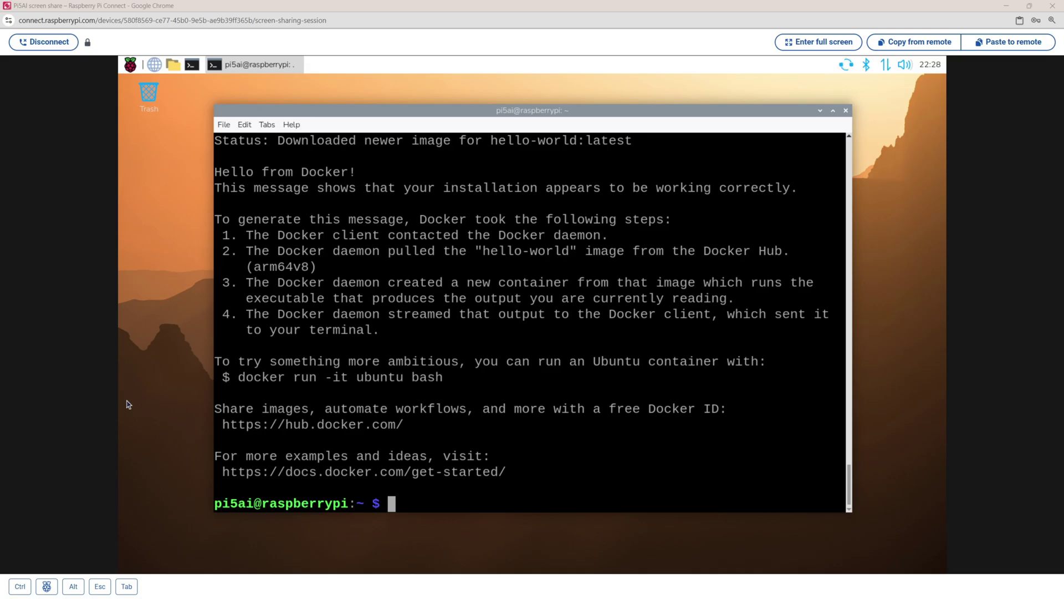
Step: Install dkms and hailo-h10-all with apt, agreeing to continue, and reboot the Raspberry Pi with "sudo reboot now"
{"action": "left_click", "coordinate": [1008, 43]}
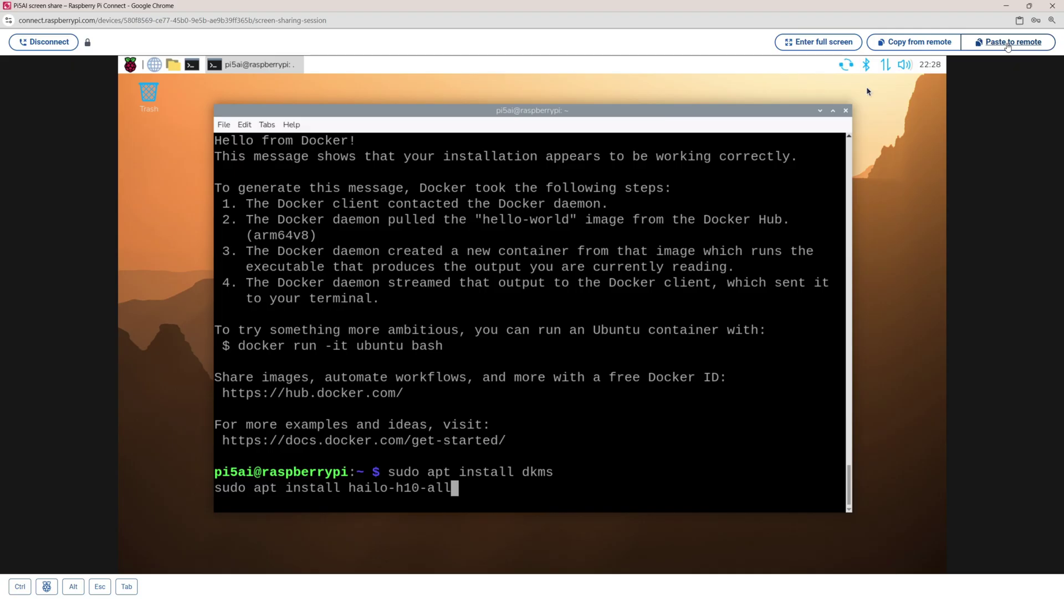
{"action": "key", "text": "Return"}
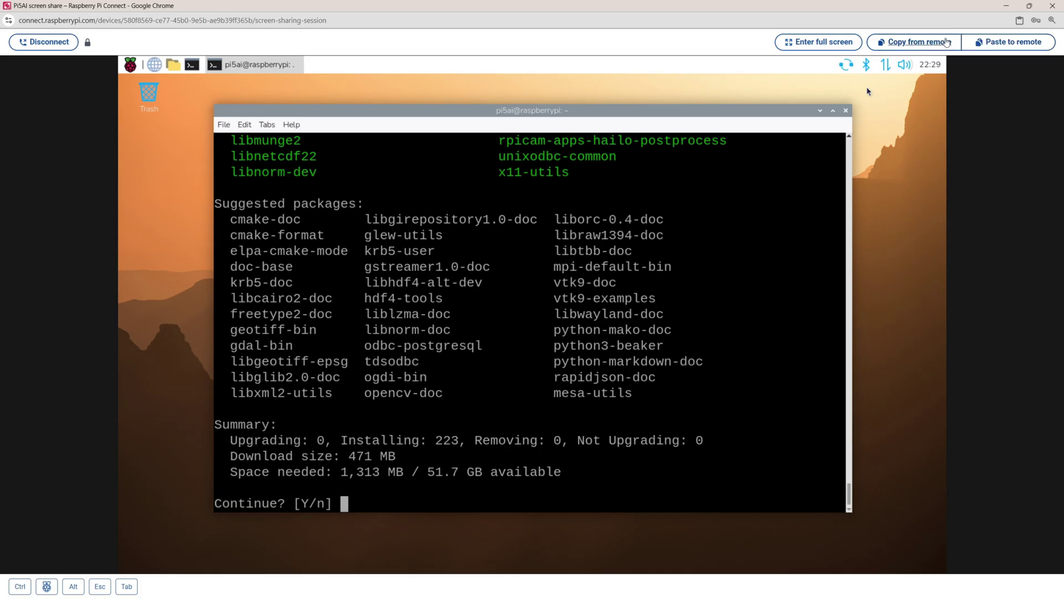
{"action": "type", "text": "y"}
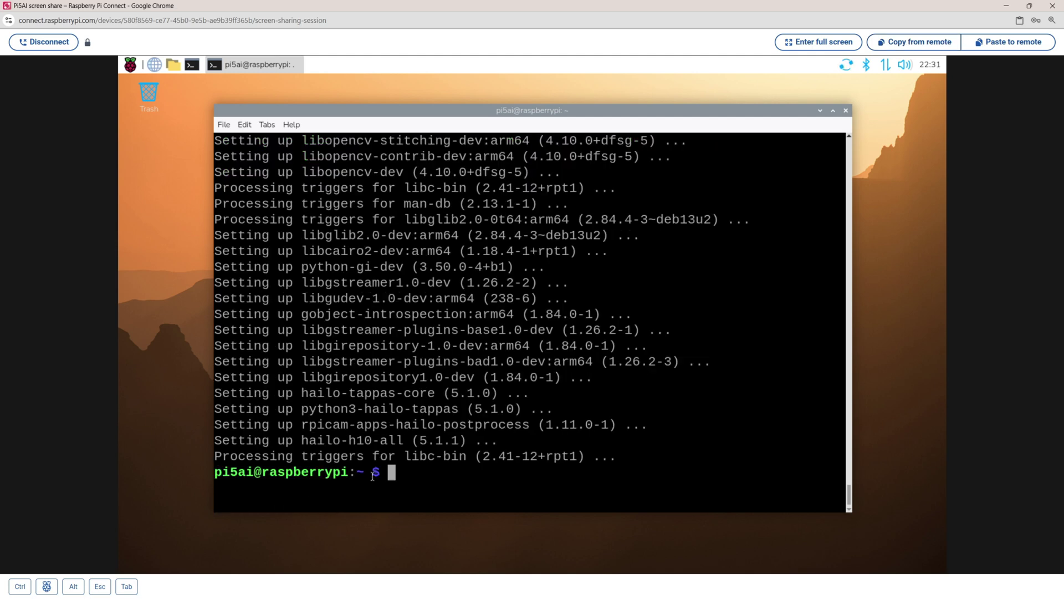
{"action": "type", "text": "sudo reboot now"}
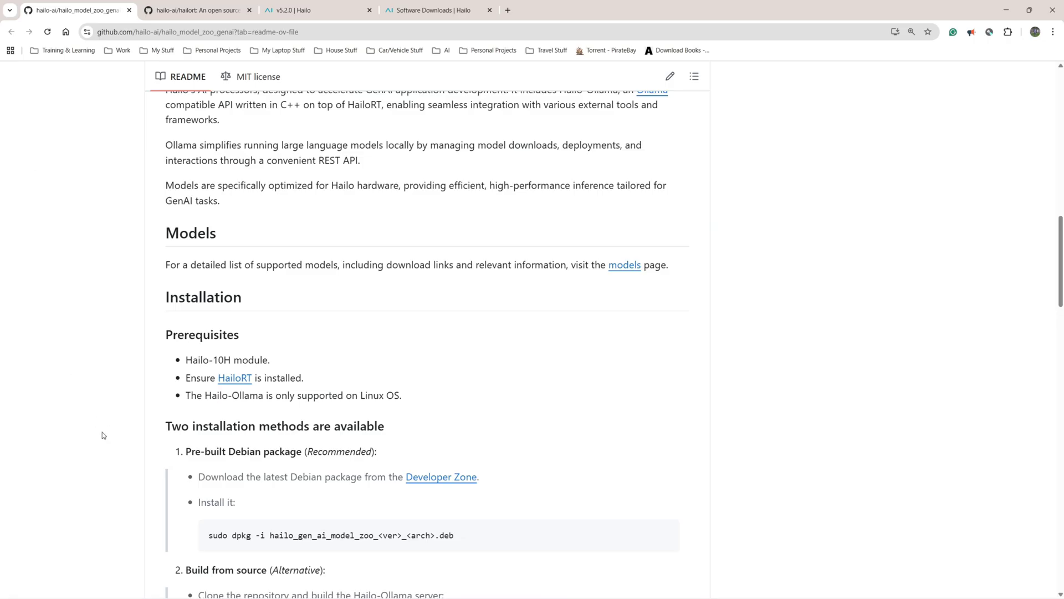
Step: Examine the hailo_model_zoo_genai repository on GitHub, reading its README down to the prerequisites and the two installation methods
{"action": "scroll", "coordinate": [72, 407], "scroll_direction": "up", "scroll_amount": 10}
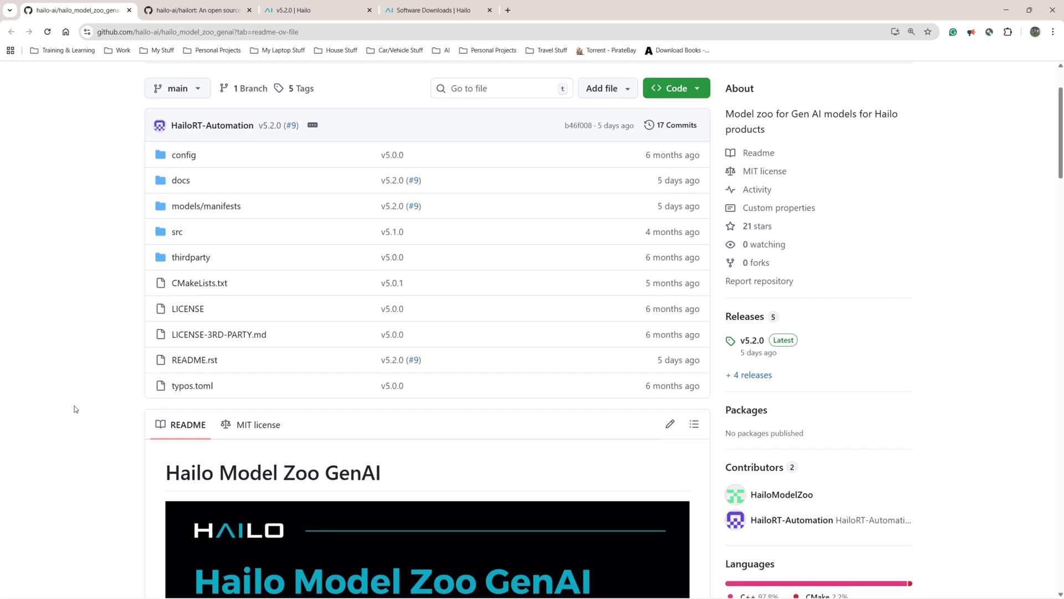
{"action": "scroll", "coordinate": [70, 407], "scroll_direction": "up", "scroll_amount": 2}
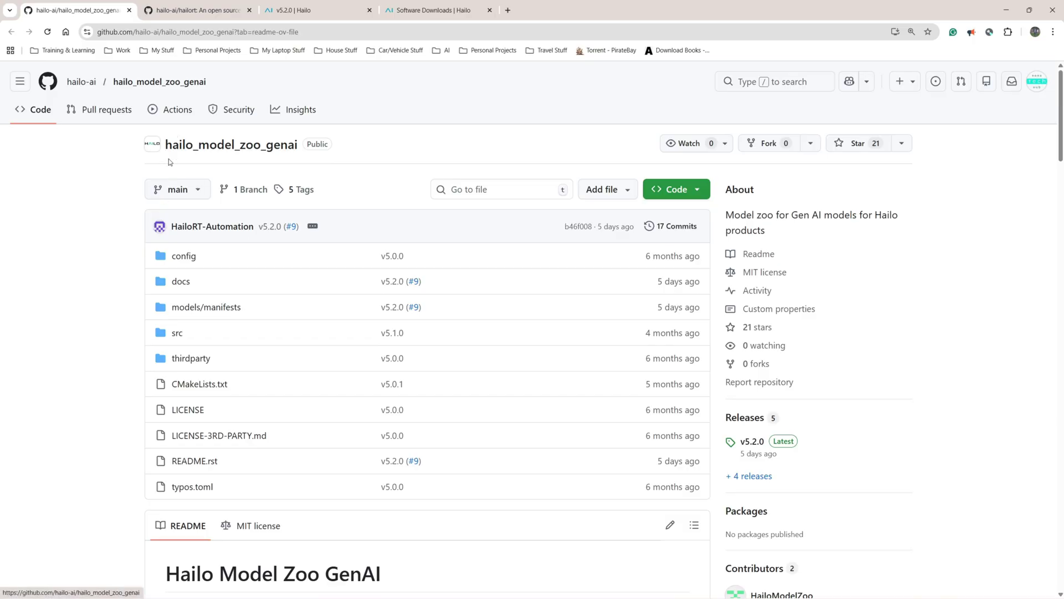
{"action": "scroll", "coordinate": [248, 255], "scroll_direction": "down", "scroll_amount": 8}
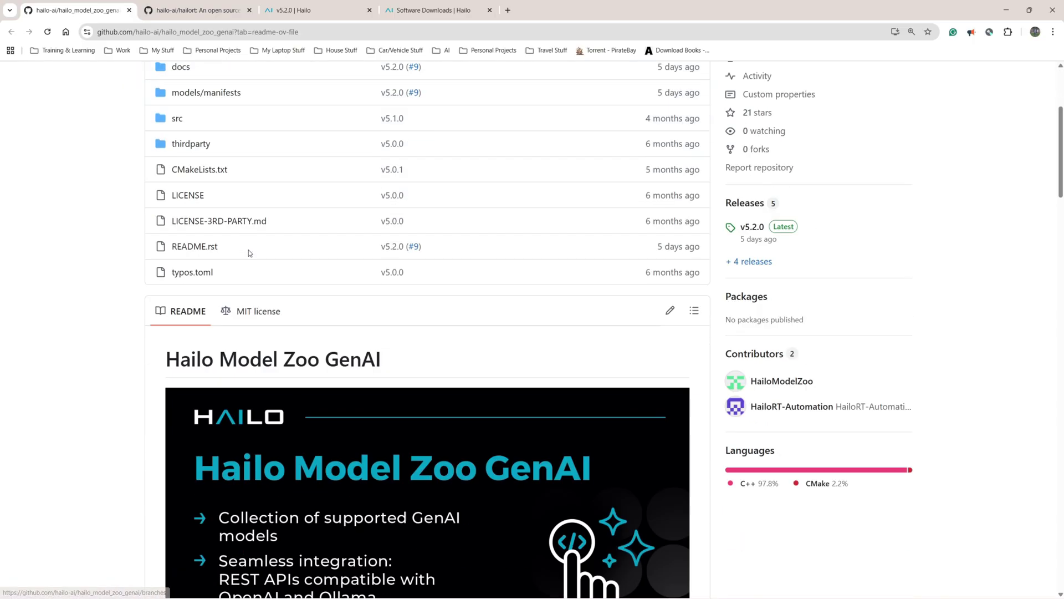
{"action": "scroll", "coordinate": [265, 351], "scroll_direction": "down", "scroll_amount": 3}
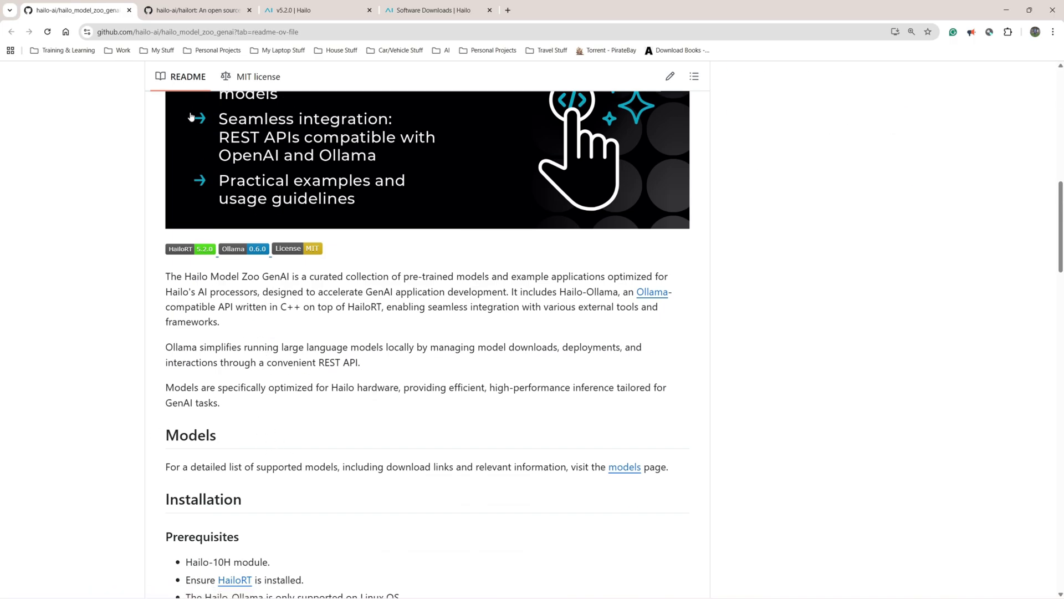
{"action": "scroll", "coordinate": [231, 407], "scroll_direction": "down", "scroll_amount": 3}
{"action": "scroll", "coordinate": [230, 402], "scroll_direction": "down", "scroll_amount": 3}
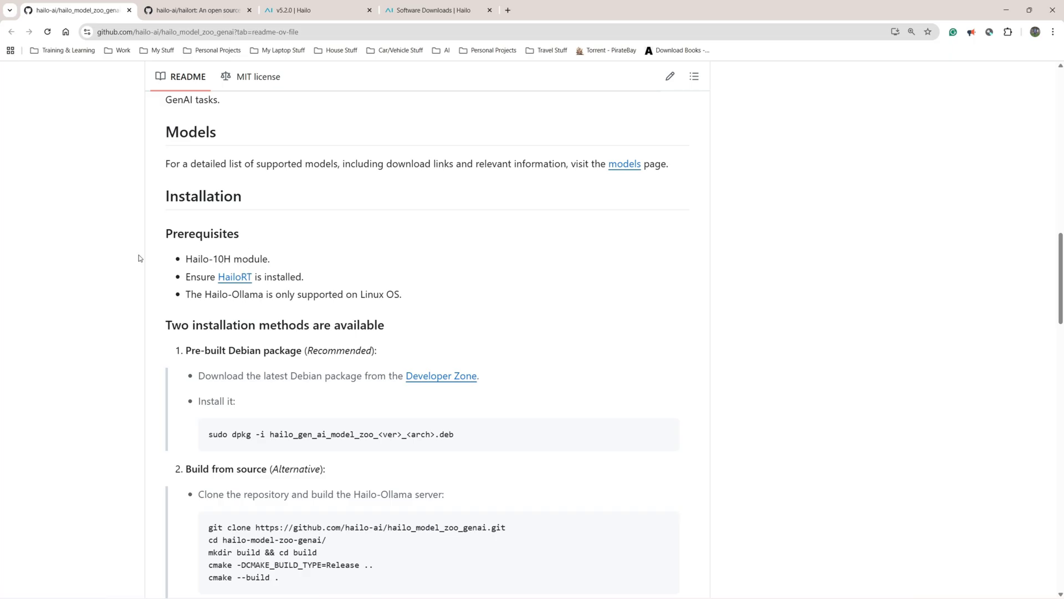
Step: Review the hailort repository's README on GitHub for the supported device families and HailoRT's main components
{"action": "left_click", "coordinate": [183, 10]}
{"action": "scroll", "coordinate": [258, 340], "scroll_direction": "down", "scroll_amount": 5}
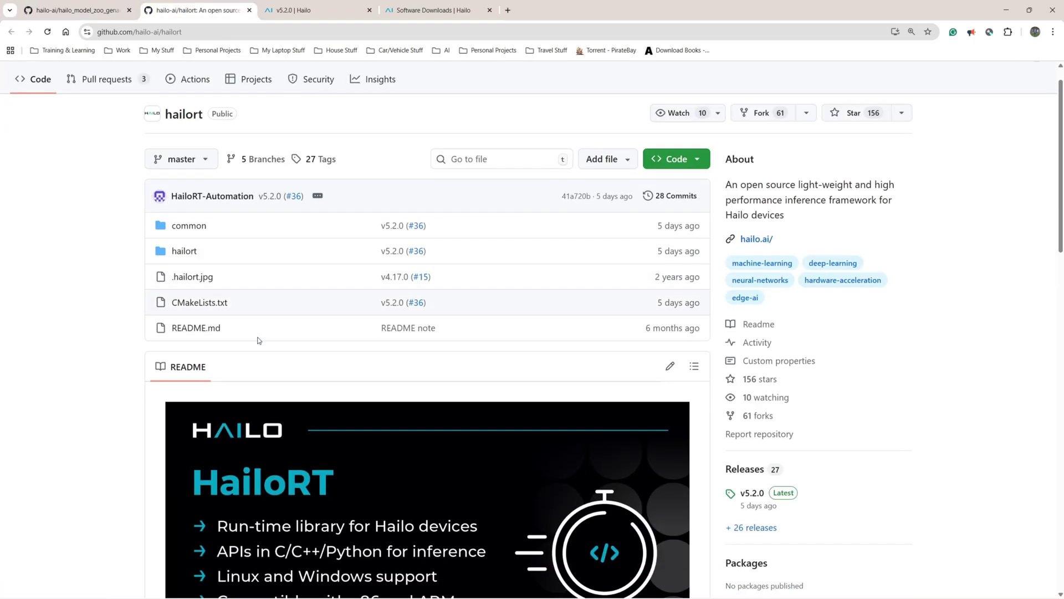
{"action": "scroll", "coordinate": [257, 339], "scroll_direction": "down", "scroll_amount": 4}
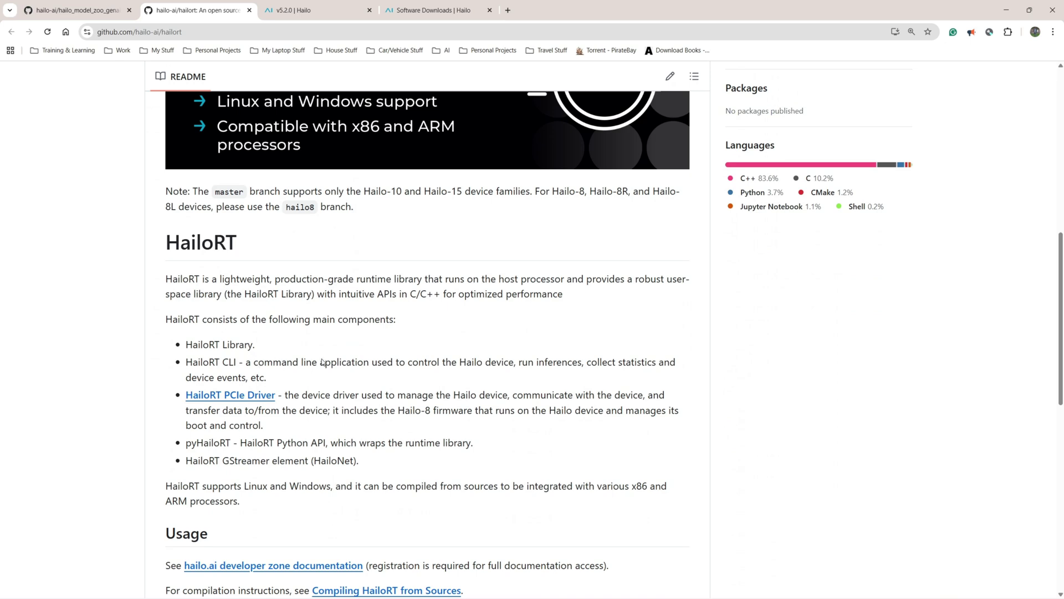
Step: Compare Hailo's Software Downloads page with the HailoRT v5.2.0 installation documentation
{"action": "left_click", "coordinate": [333, 10]}
{"action": "left_click", "coordinate": [407, 7]}
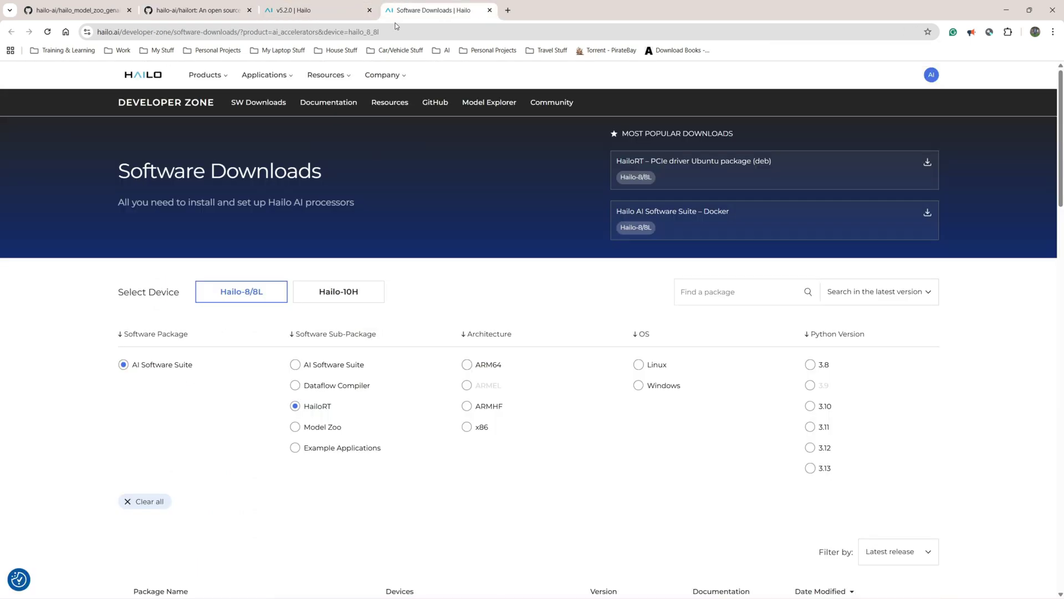
{"action": "left_click", "coordinate": [360, 11]}
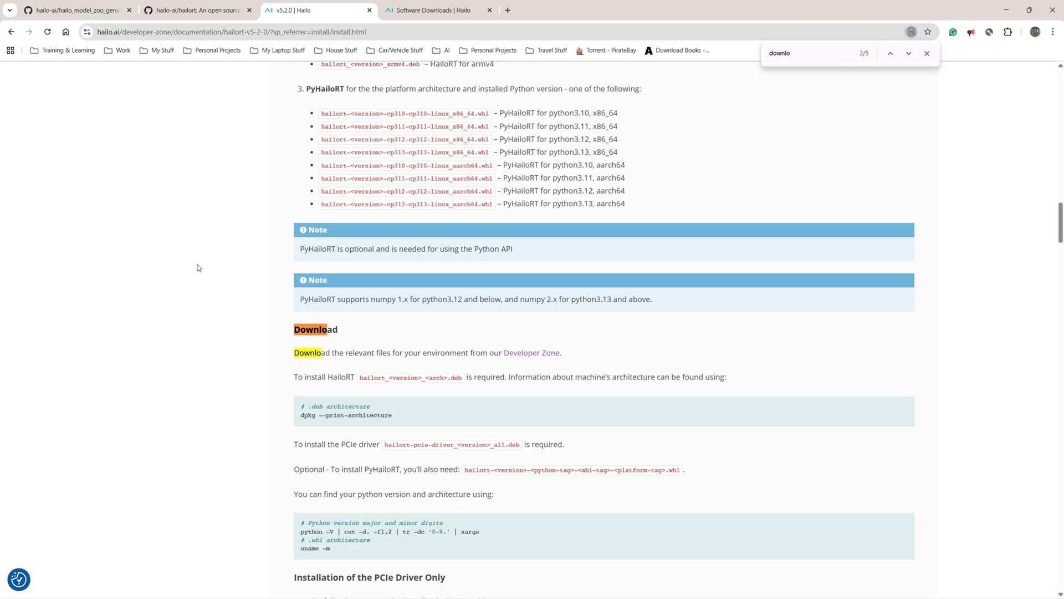
{"action": "left_click", "coordinate": [447, 8]}
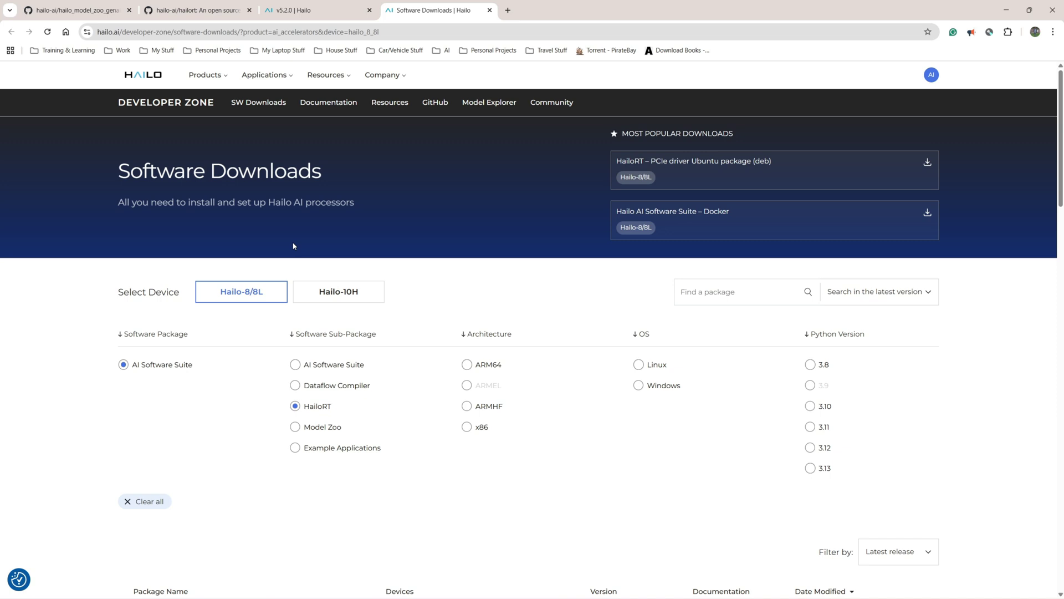
{"action": "key", "text": "ctrl+shift+Tab"}
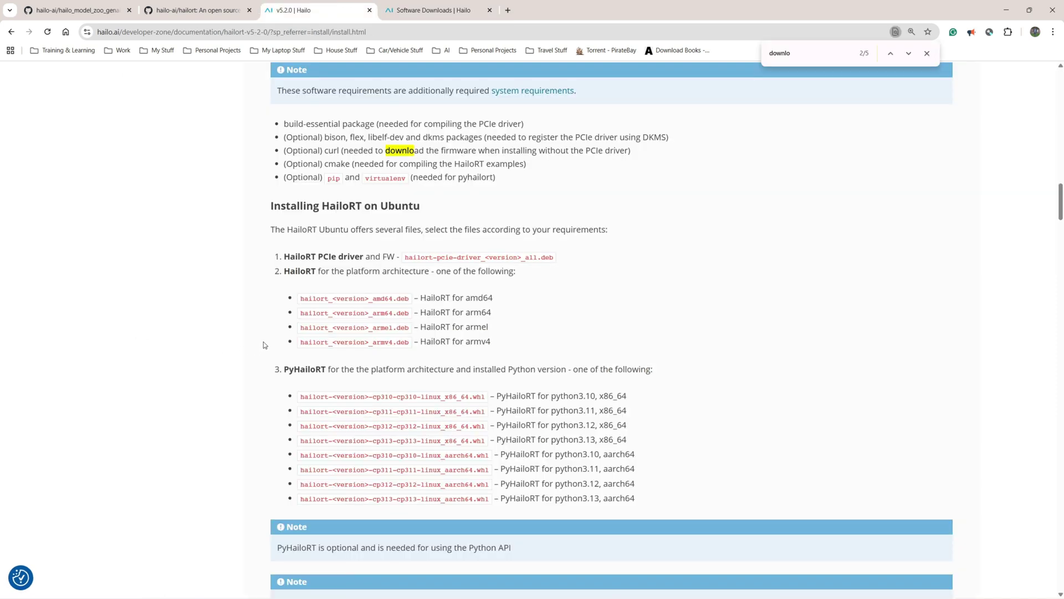
Step: Read which files "Installing HailoRT on Ubuntu" requires, marking the PCIe driver entry and the HailoRT packages for each platform architecture
{"action": "left_click_drag", "start_coordinate": [283, 256], "coordinate": [567, 255]}
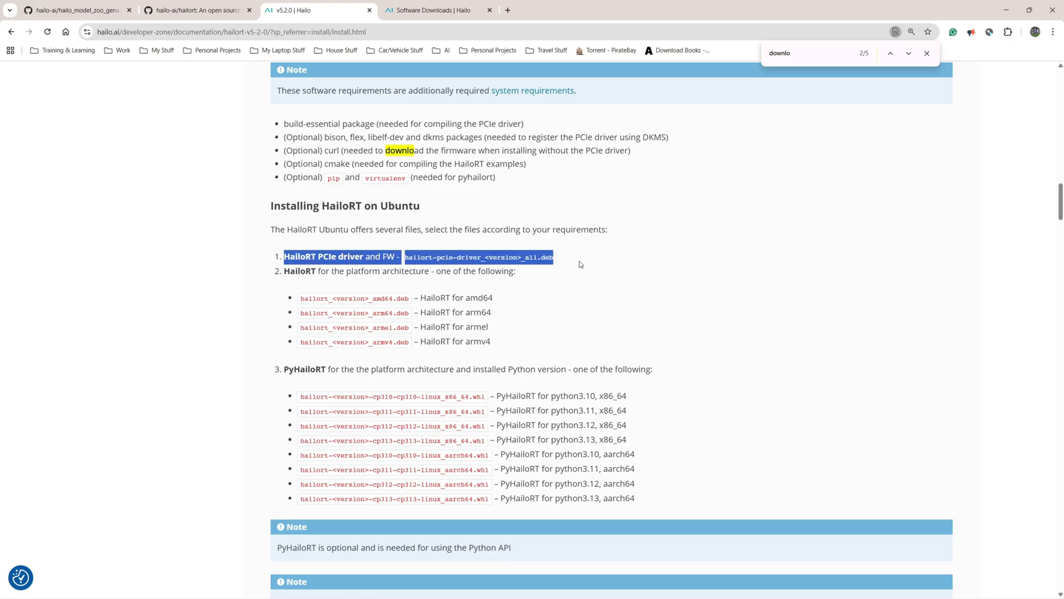
{"action": "left_click", "coordinate": [311, 242]}
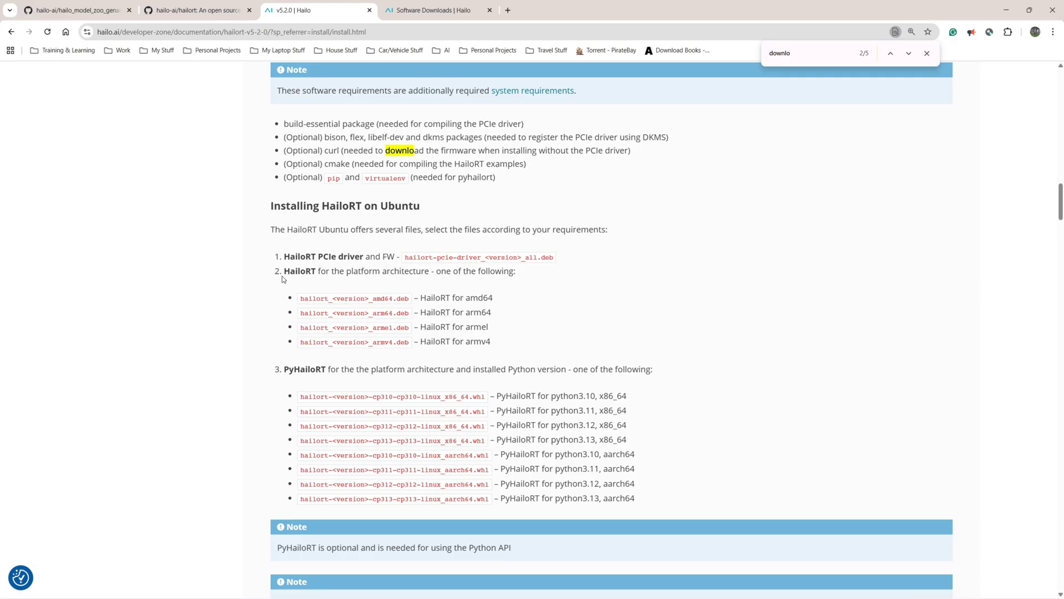
{"action": "left_click_drag", "start_coordinate": [284, 271], "coordinate": [447, 271]}
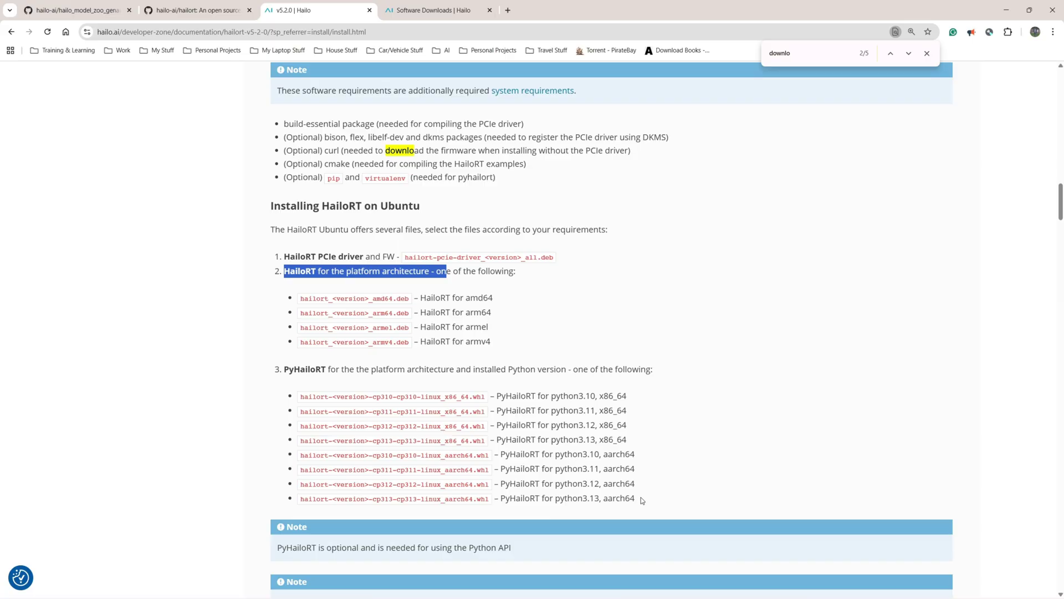
{"action": "left_click_drag", "start_coordinate": [513, 340], "coordinate": [421, 287]}
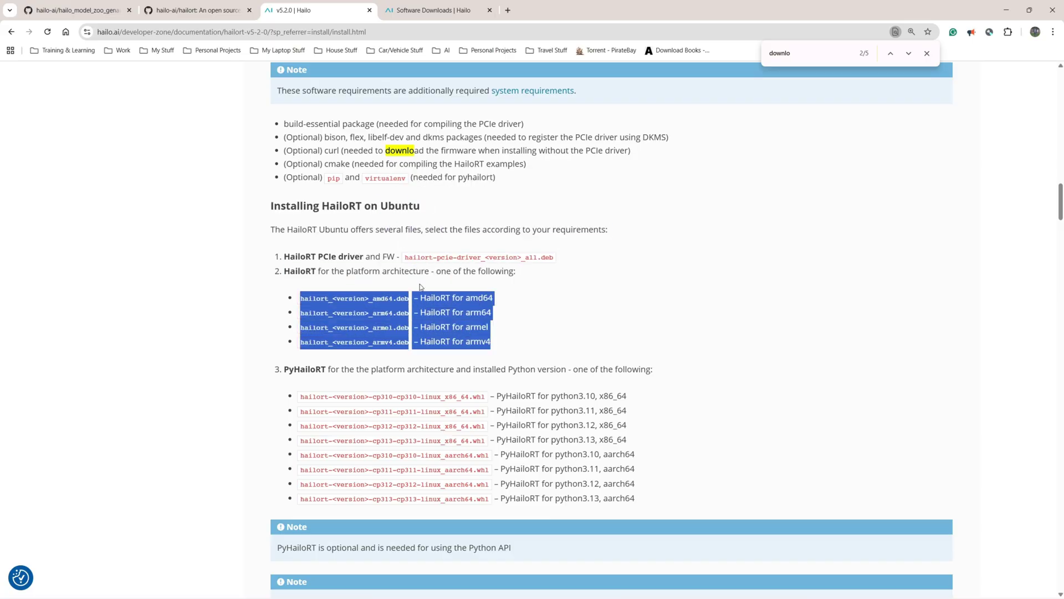
{"action": "left_click", "coordinate": [438, 322]}
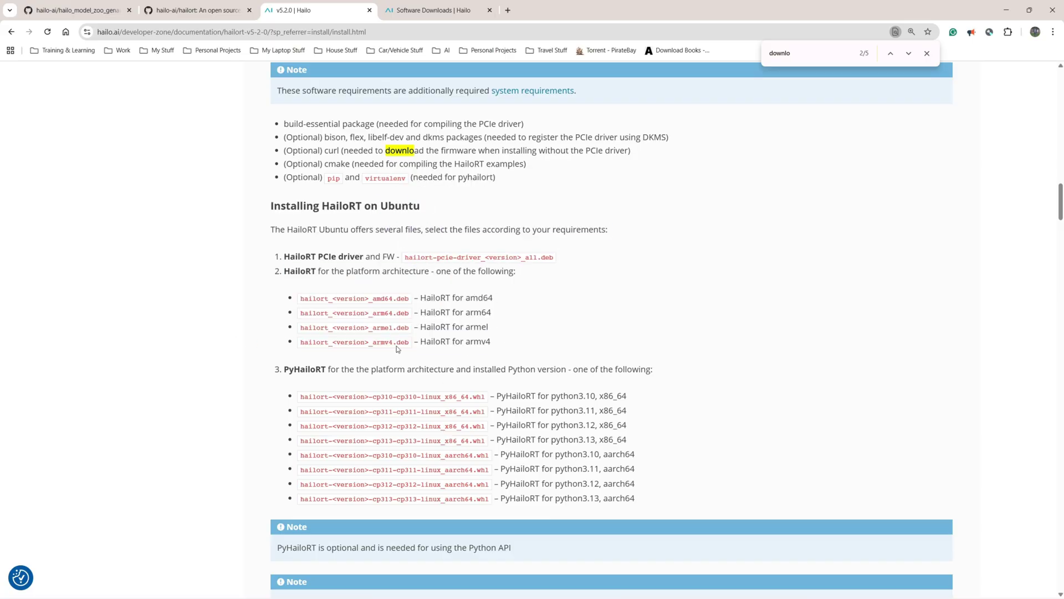
Step: Return to the Raspberry Pi's remote desktop, open a terminal, enlarge its text and move the window near the desktop's centre
{"action": "left_click", "coordinate": [1006, 10]}
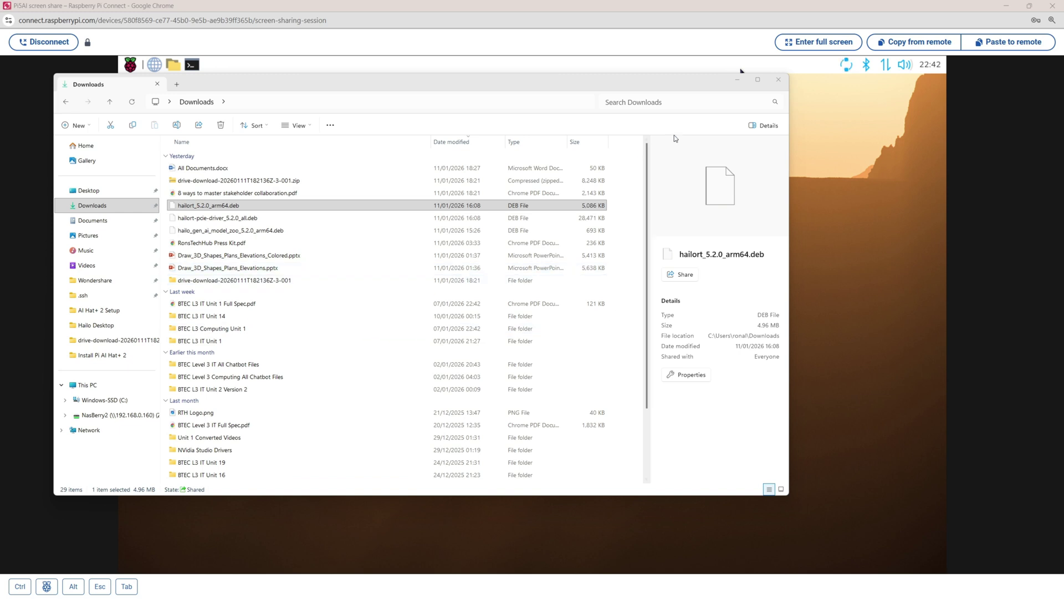
{"action": "left_click", "coordinate": [737, 79]}
{"action": "left_click", "coordinate": [192, 64]}
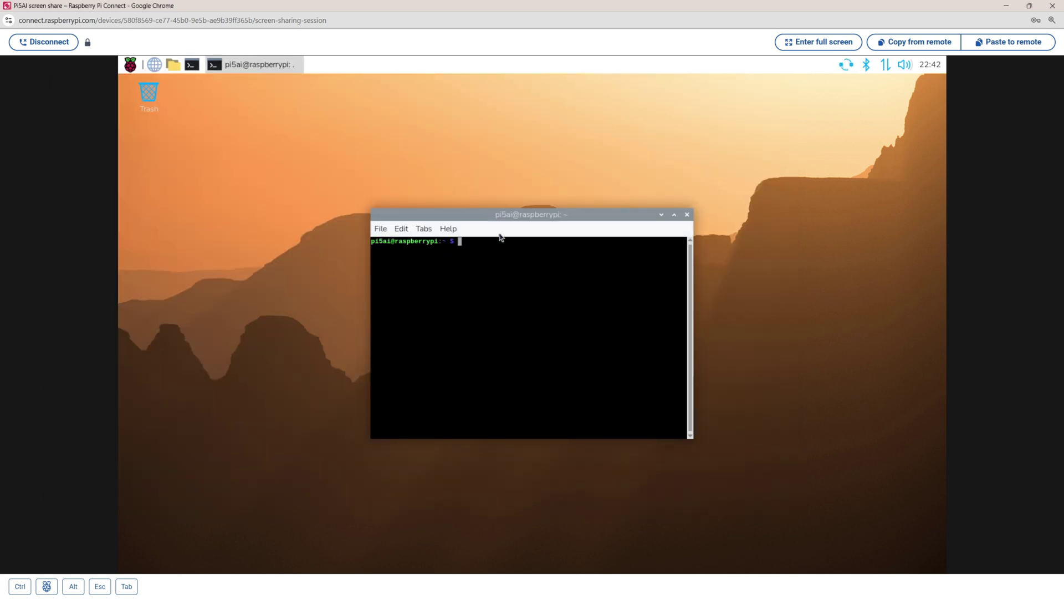
{"action": "key", "text": "ctrl+plus"}
{"action": "key", "text": "ctrl+plus"}
{"action": "key", "text": "ctrl+plus"}
{"action": "key", "text": "ctrl+plus"}
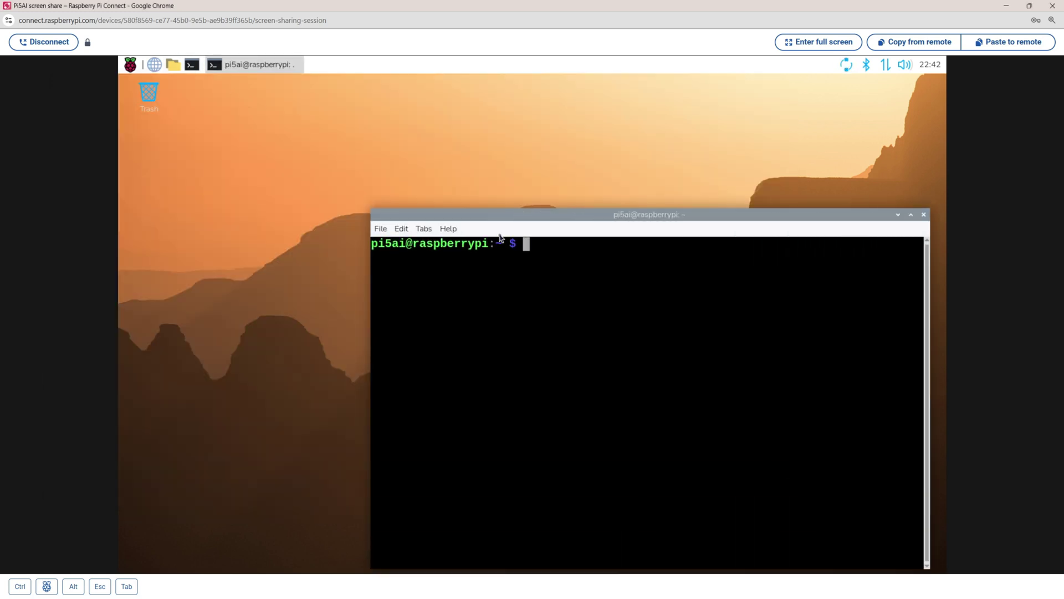
{"action": "left_click_drag", "start_coordinate": [555, 221], "coordinate": [412, 124]}
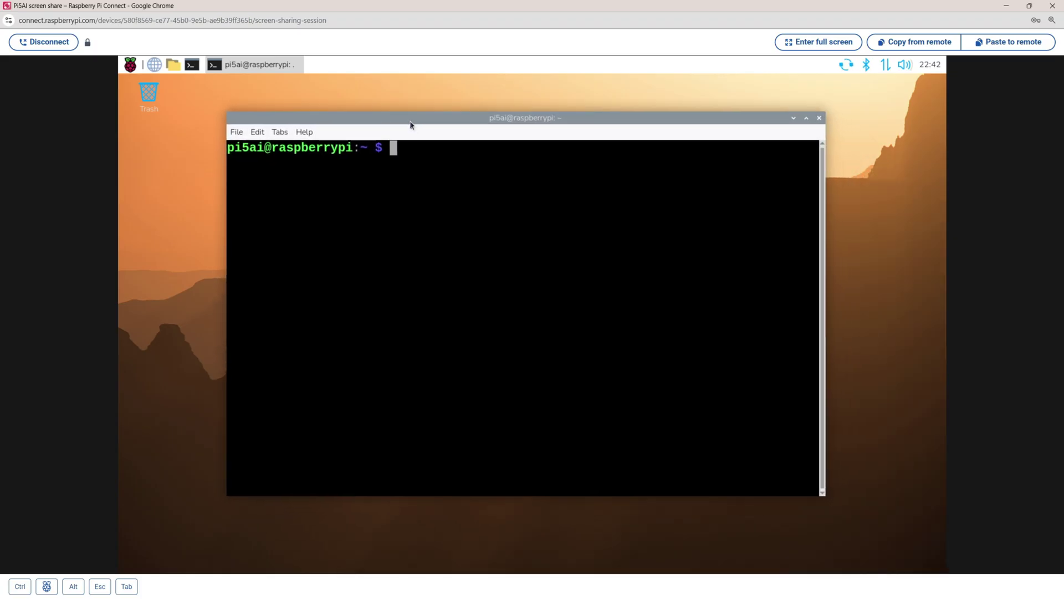
{"action": "key", "text": "ctrl+plus"}
Step: Check the installed Python version with "python --version" and highlight the output
{"action": "type", "text": "python --version"}
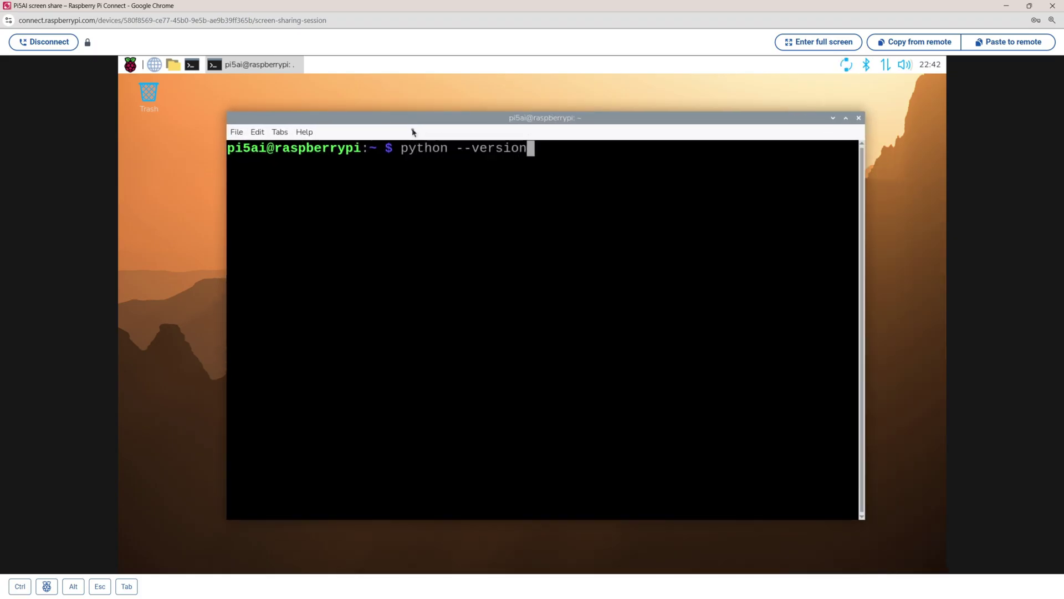
{"action": "key", "text": "Return"}
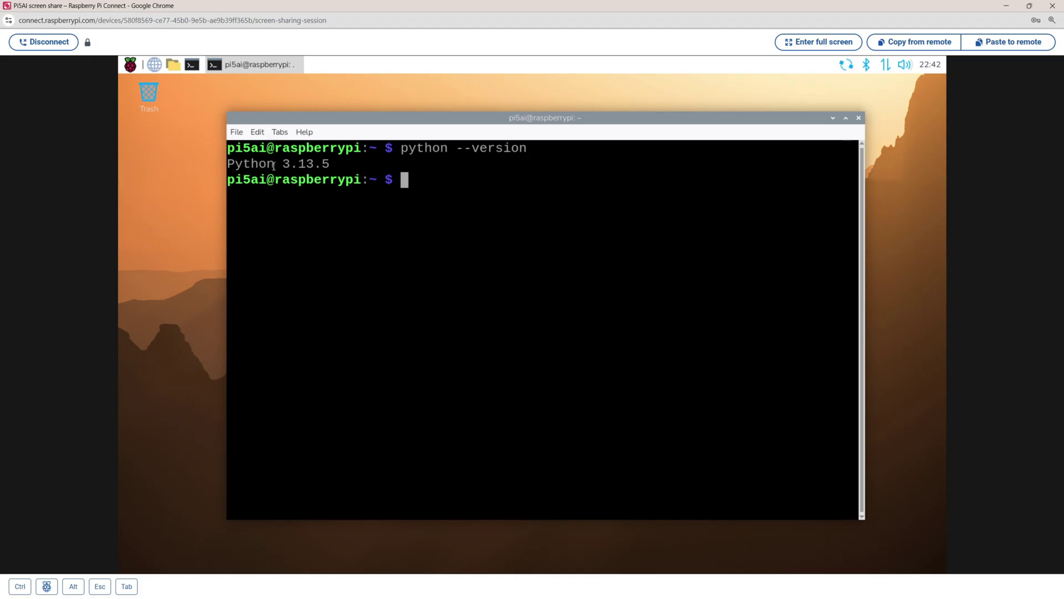
{"action": "left_click_drag", "start_coordinate": [330, 164], "coordinate": [228, 164]}
{"action": "left_click", "coordinate": [229, 164]}
{"action": "double_click", "coordinate": [254, 164]}
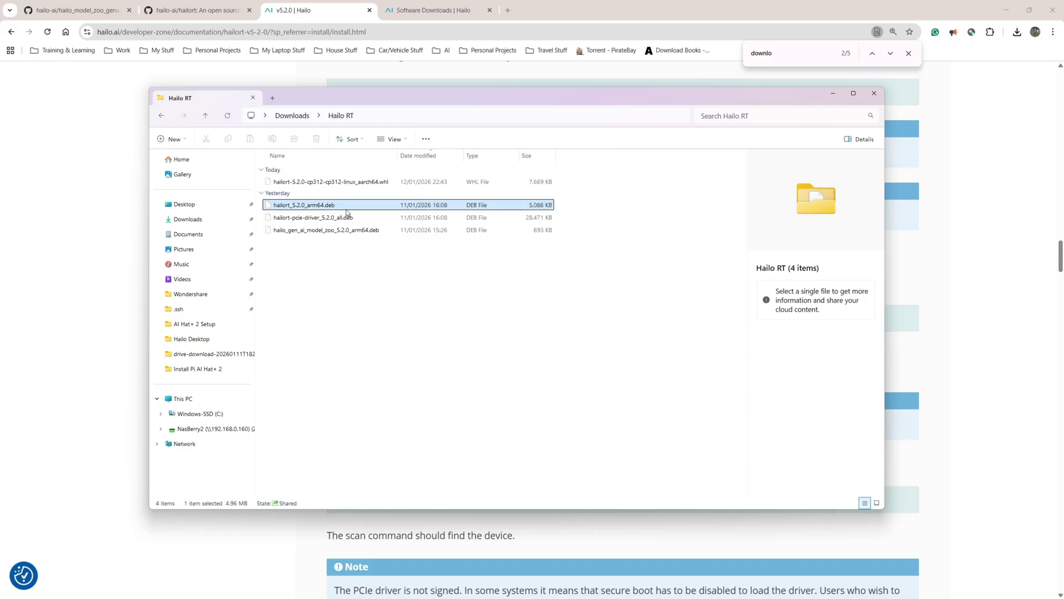
Step: Check the downloaded HailoRT and PCIe driver .deb files, and review the documentation's "PCIe Driver Only" and "with the PCIe Driver" installation sections
{"action": "left_click", "coordinate": [311, 205]}
{"action": "left_click", "coordinate": [349, 218], "text": "ctrl"}
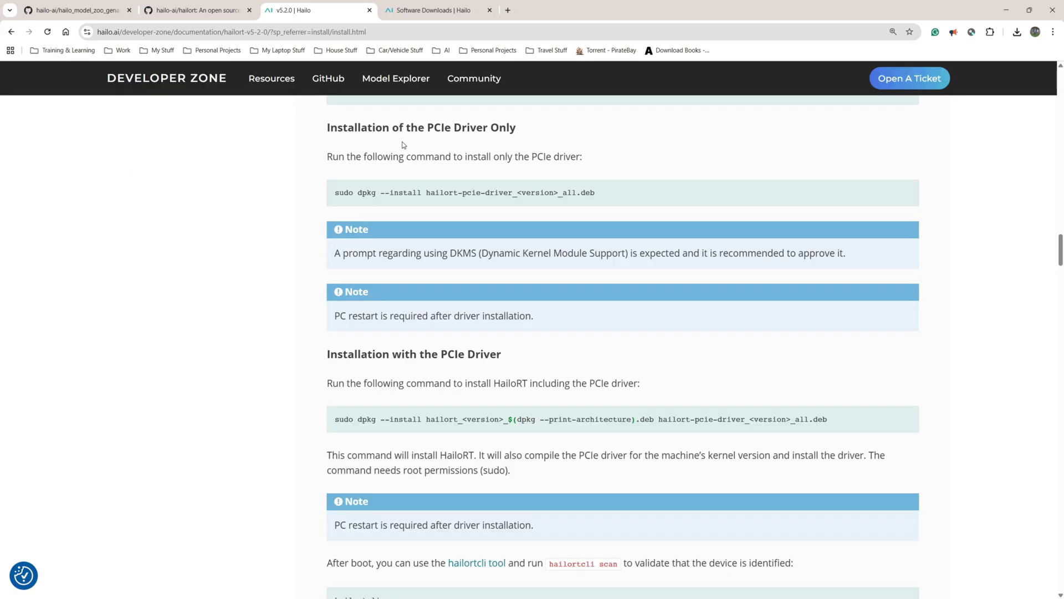
{"action": "triple_click", "coordinate": [522, 127]}
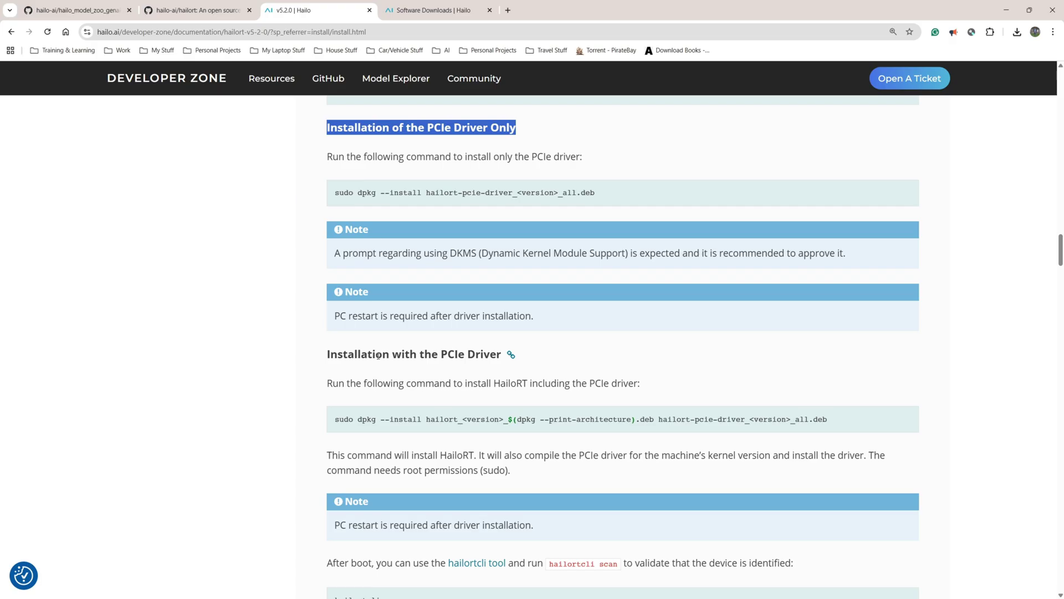
{"action": "triple_click", "coordinate": [379, 355]}
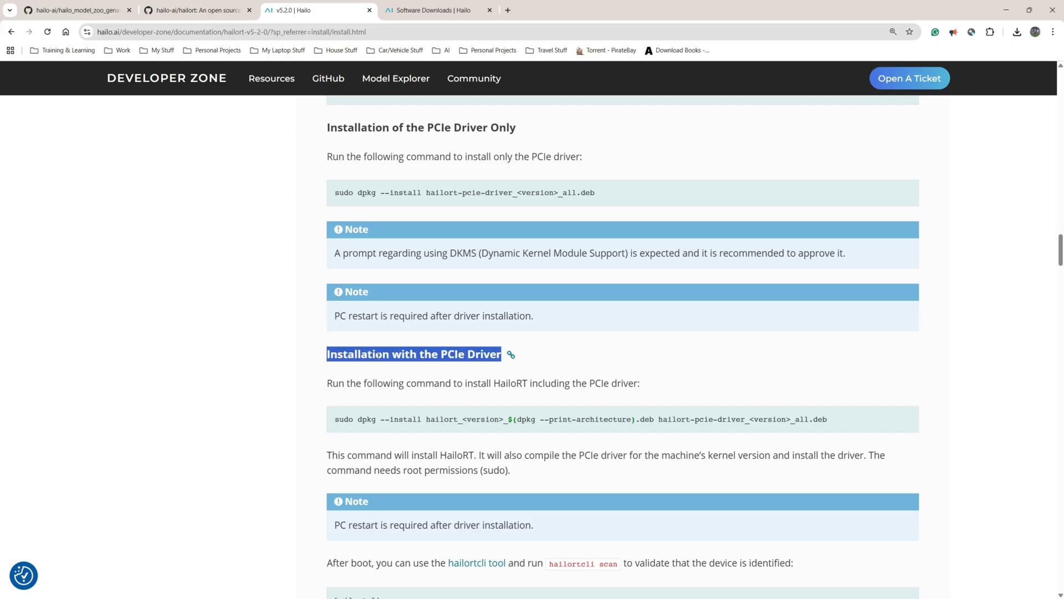
{"action": "scroll", "coordinate": [421, 338], "scroll_direction": "down", "scroll_amount": 2}
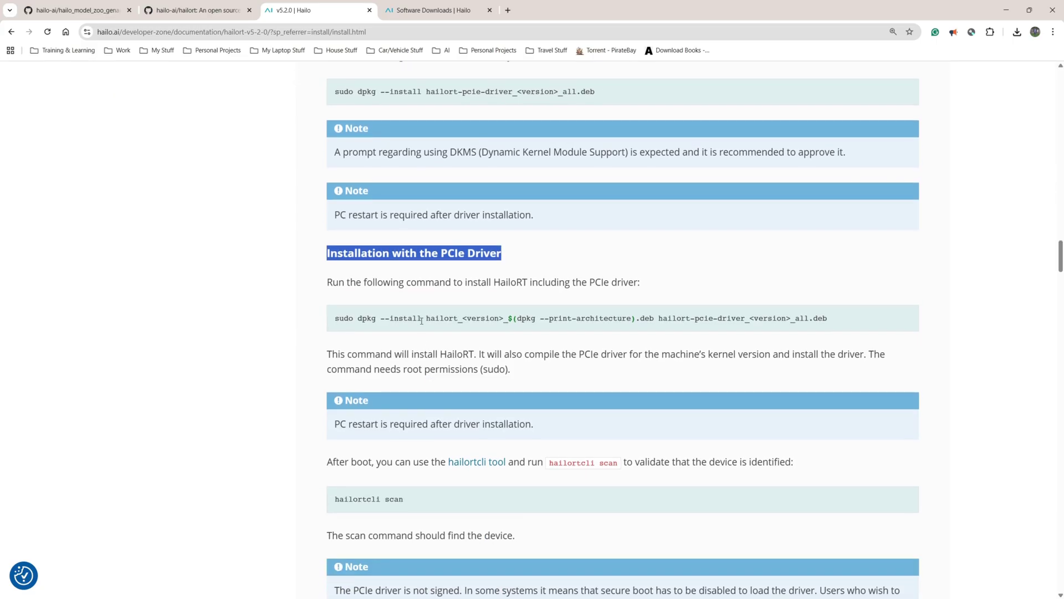
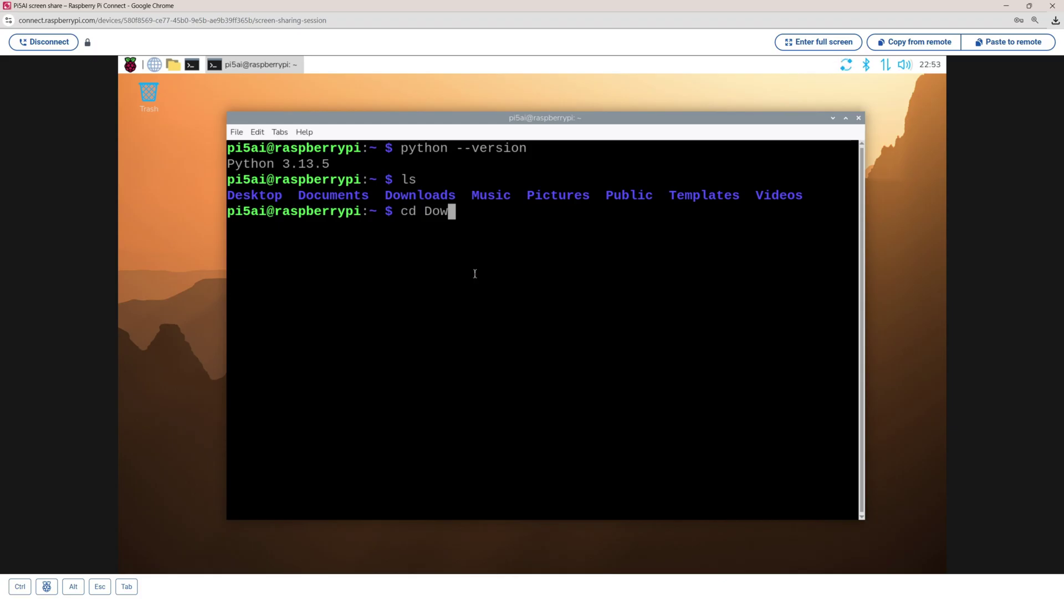
Step: Change to the Raspberry Pi's Downloads directory in the terminal and list its files
{"action": "key", "text": "Tab"}
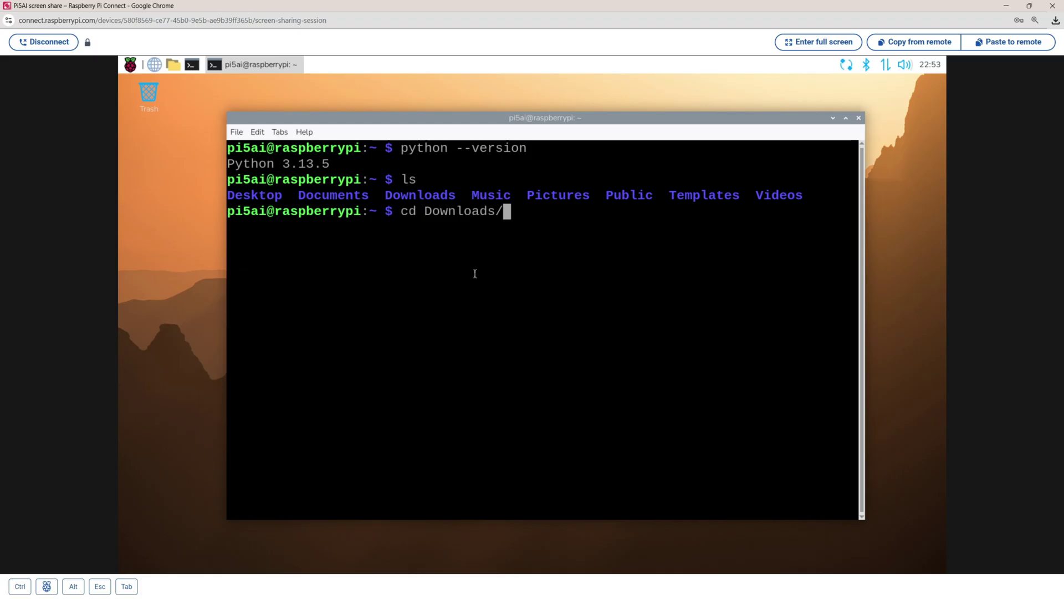
{"action": "key", "text": "Return"}
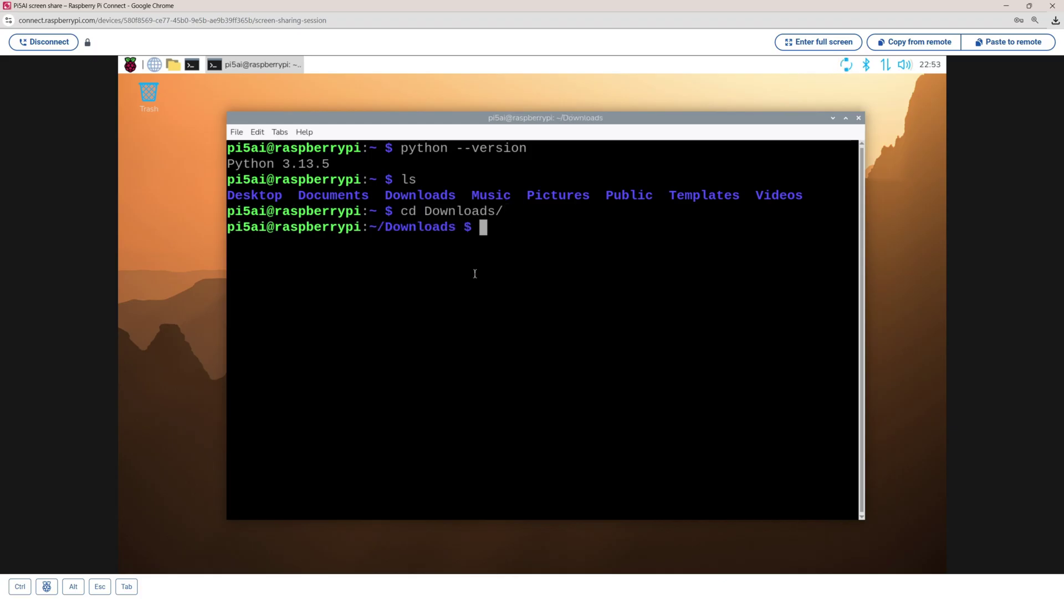
{"action": "type", "text": "ls"}
{"action": "key", "text": "Return"}
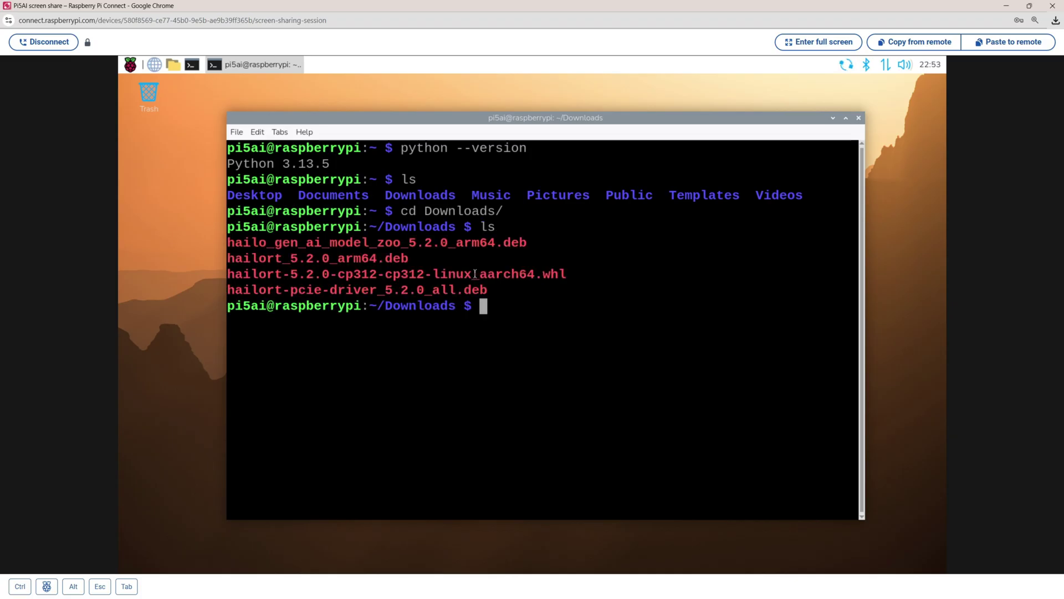
Step: Make hailo_gen_ai_model_zoo_5.2.0_arm64.deb executable with chmod +x and list the Downloads directory to check it
{"action": "left_click_drag", "start_coordinate": [494, 293], "coordinate": [221, 253]}
{"action": "left_click", "coordinate": [360, 328]}
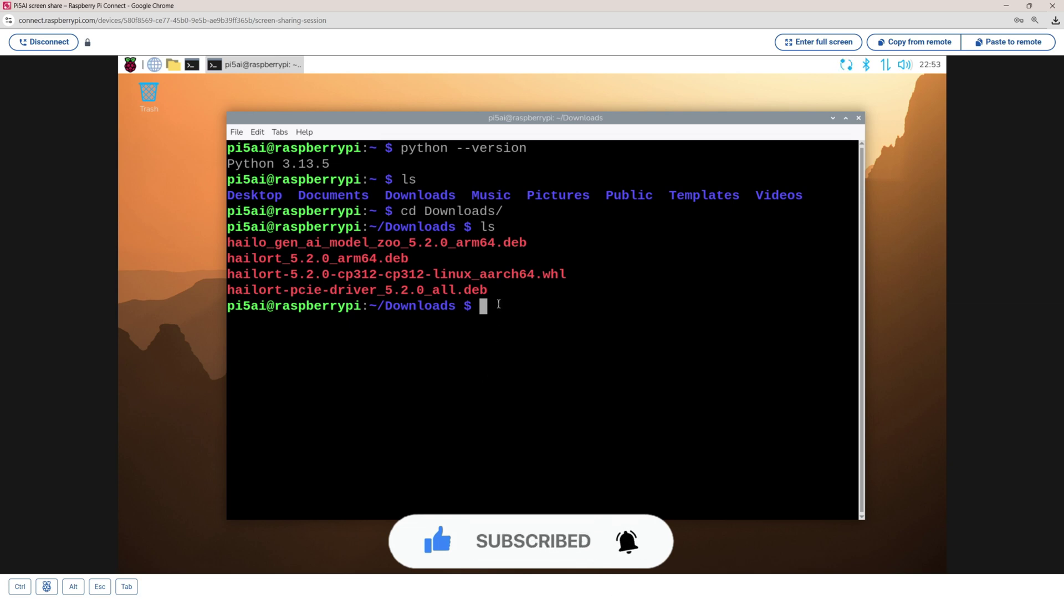
{"action": "type", "text": "chmod "}
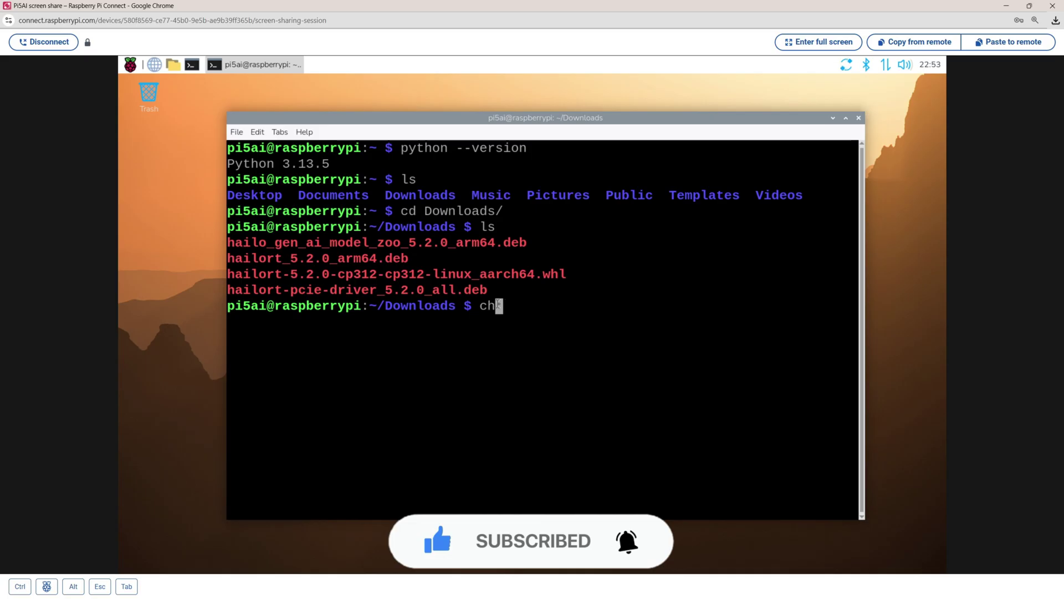
{"action": "type", "text": "+x "}
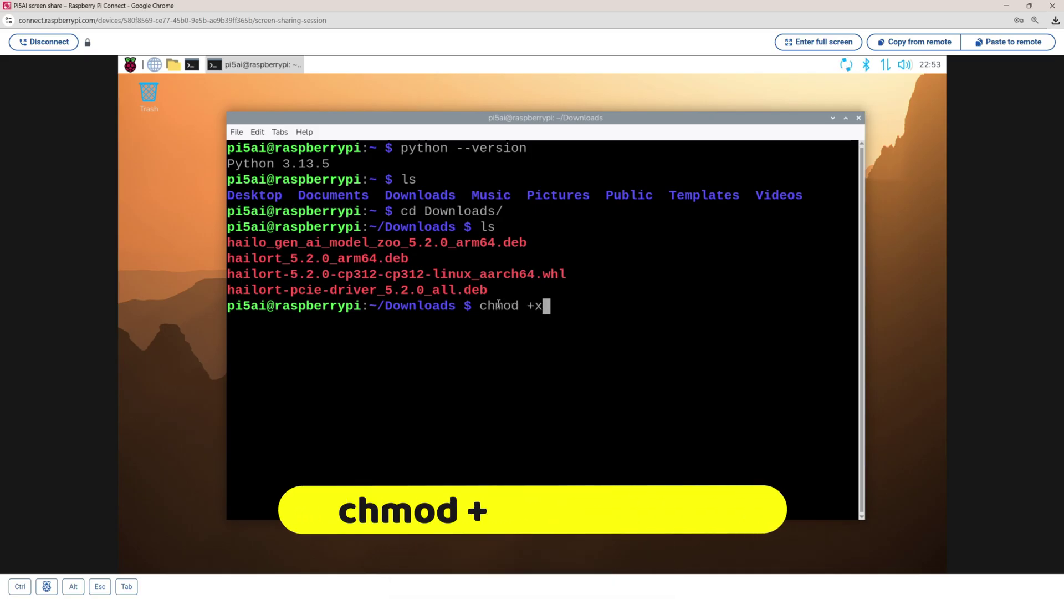
{"action": "type", "text": "hailo_"}
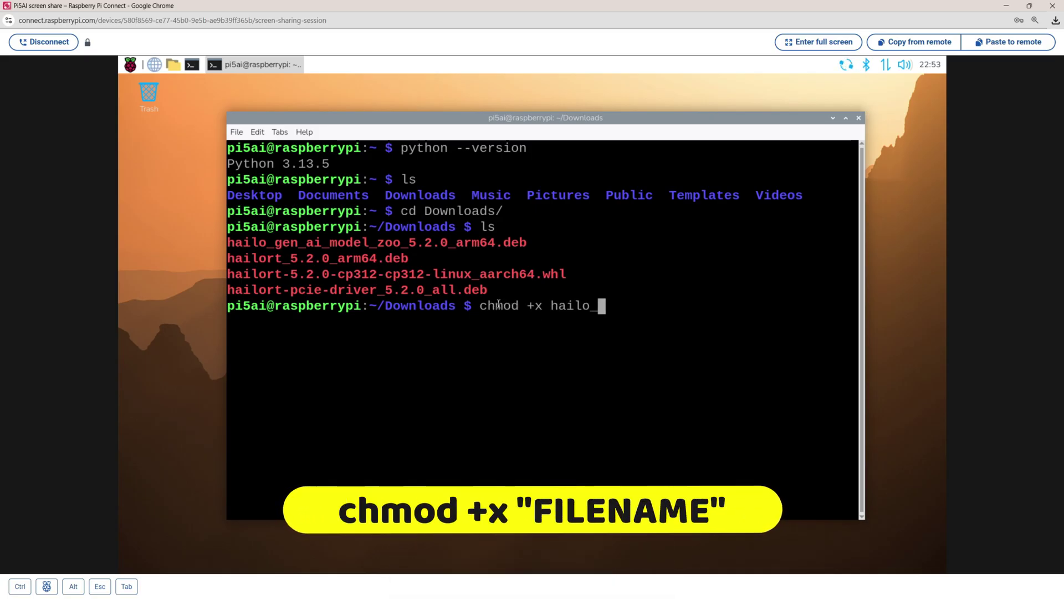
{"action": "key", "text": "Tab"}
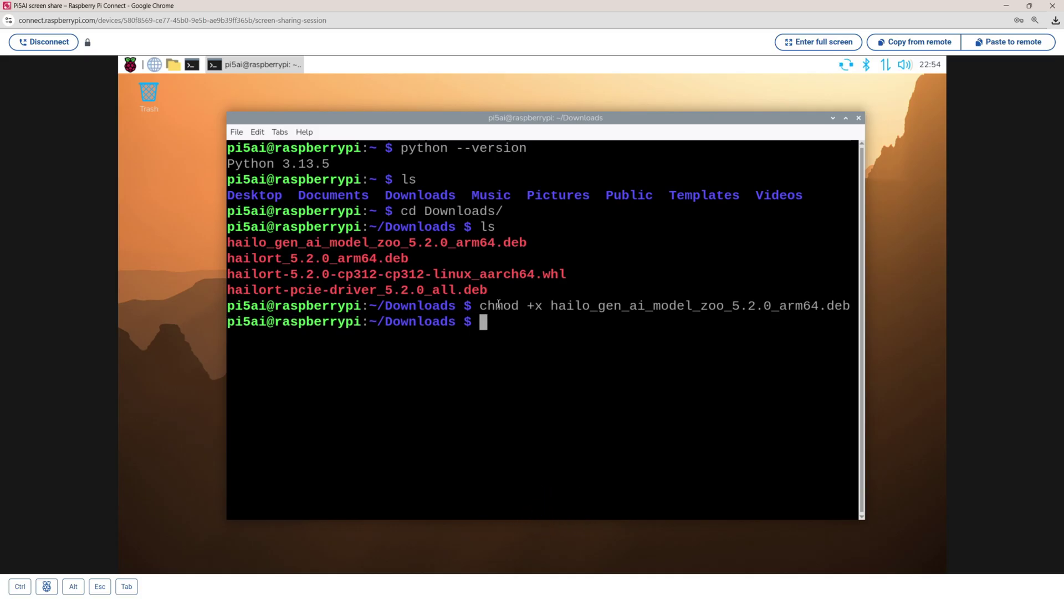
{"action": "type", "text": "ls"}
{"action": "key", "text": "Return"}
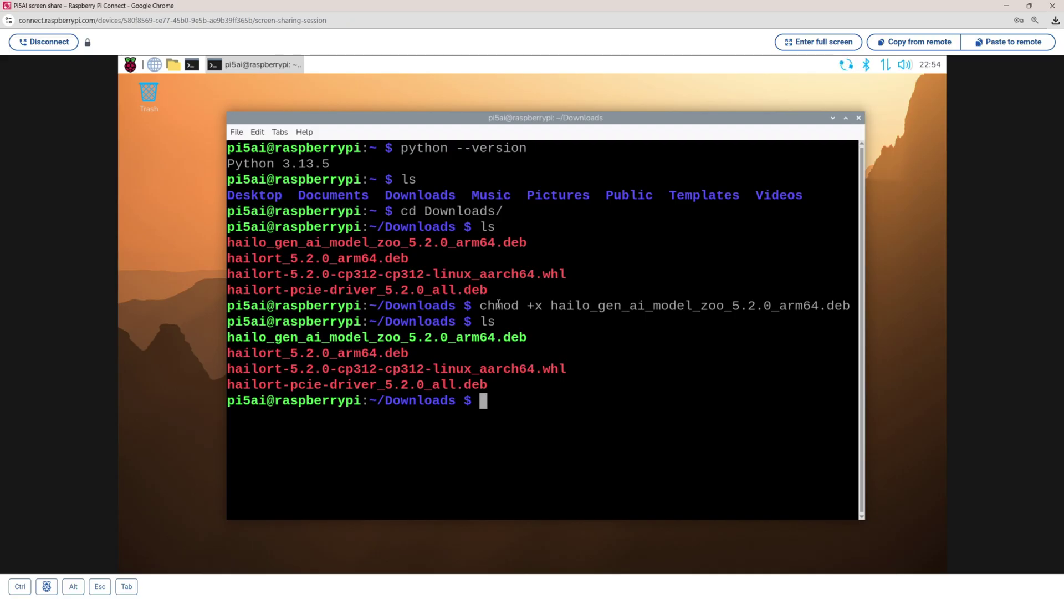
Step: Make hailort_5.2.0_arm64.deb, hailort-5.2.0-cp312-cp312-linux_aarch64.whl and hailort-pcie-driver_5.2.0_all.deb executable with chmod +x, checking with ls
{"action": "type", "text": "chmod +x hailort-pcie-driver_5.2.0_all.deb"}
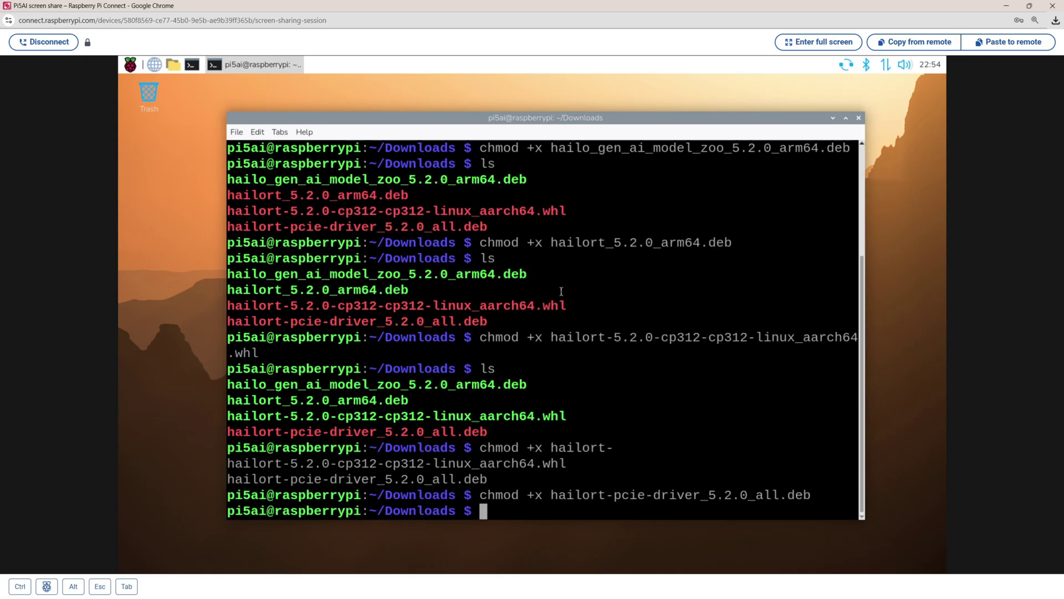
{"action": "type", "text": "ls"}
{"action": "key", "text": "Return"}
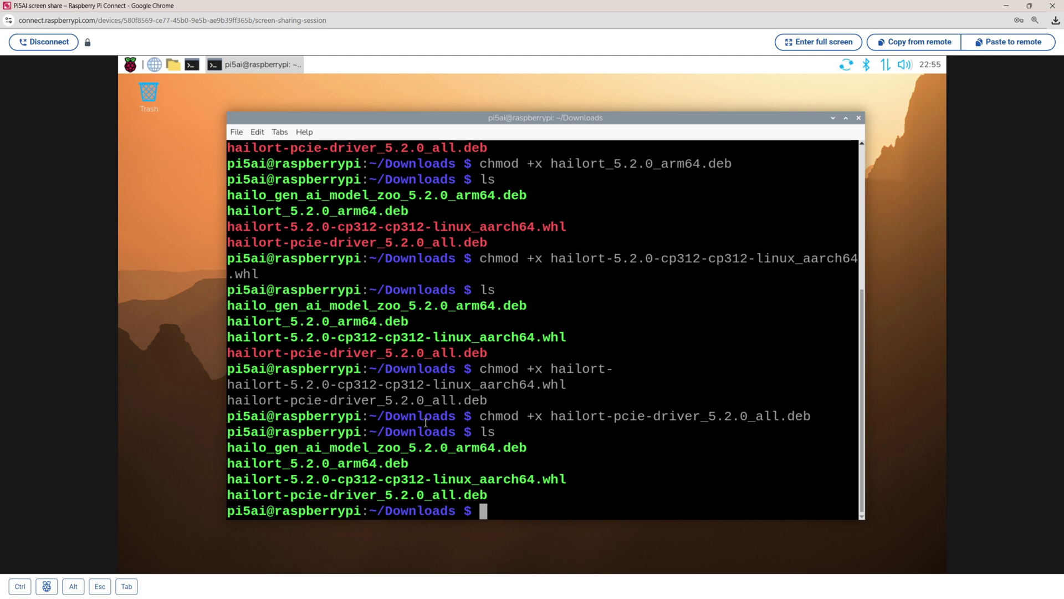
Step: Clear the terminal and try to install hailort_5.2.0_arm64.deb and hailort-pcie-driver_5.2.0_all.deb with "sudo dpkg -i"
{"action": "type", "text": "clear"}
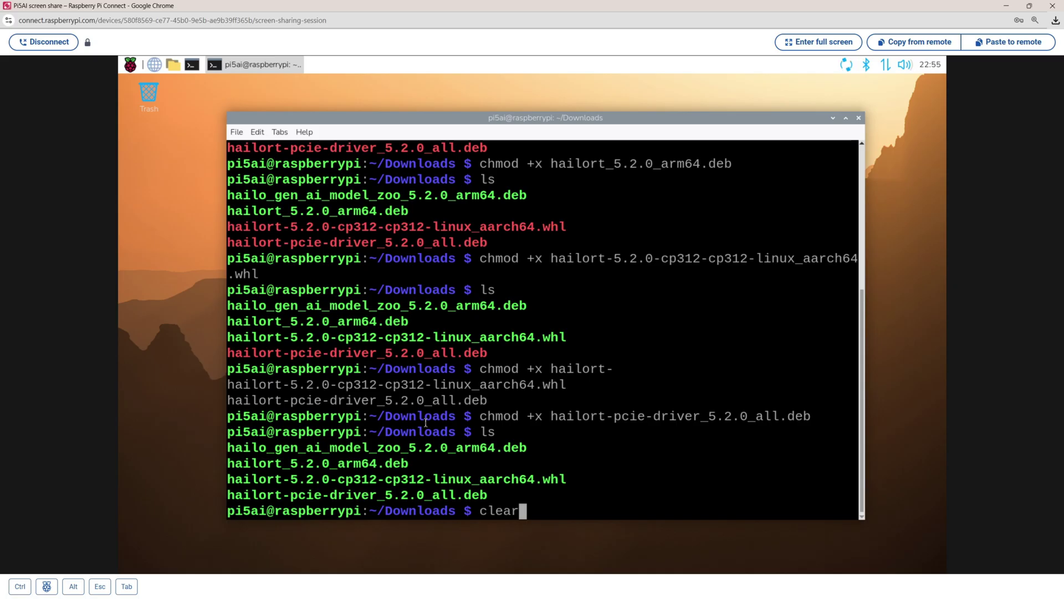
{"action": "key", "text": "Return"}
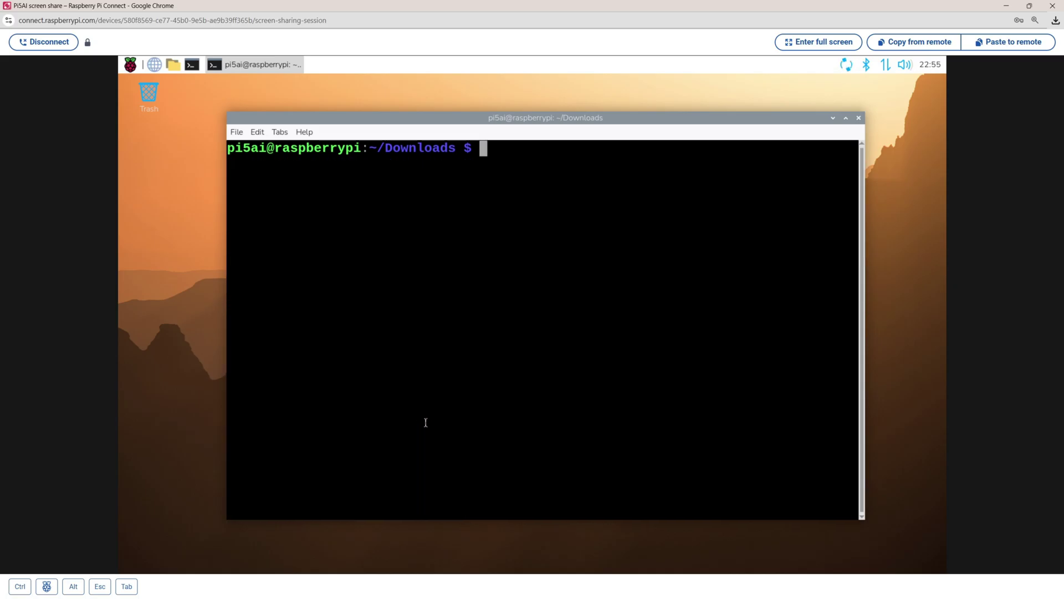
{"action": "left_click", "coordinate": [1008, 42]}
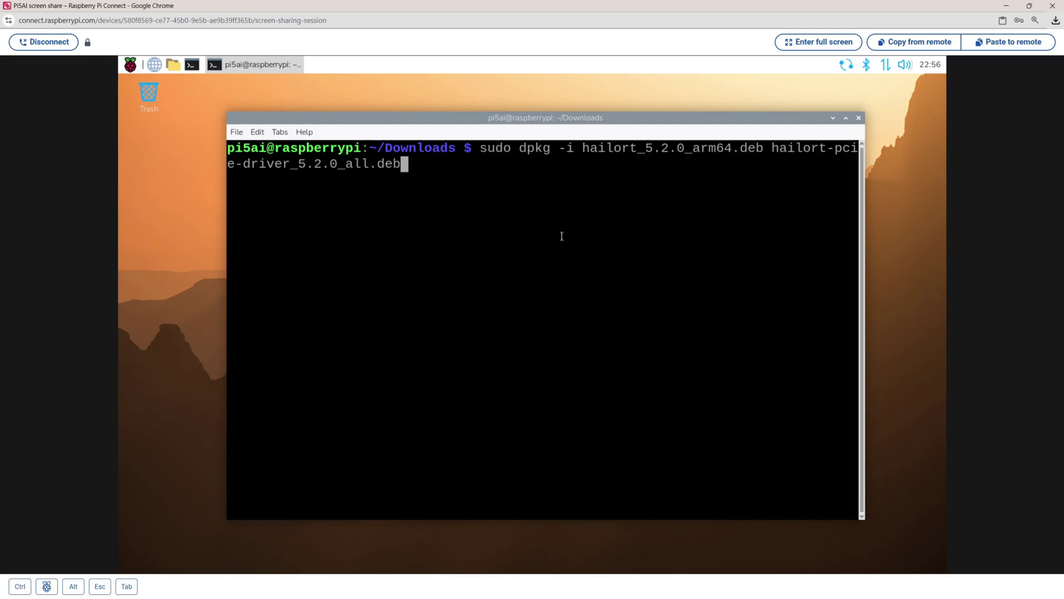
{"action": "key", "text": "Return"}
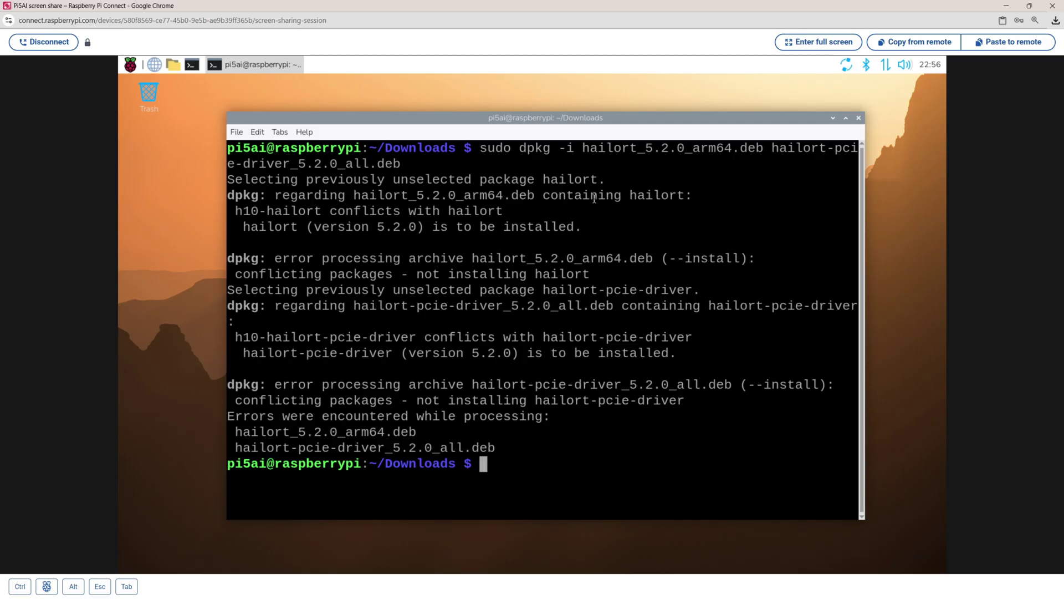
Step: Remove the h10-hailort and h10-hailort-pcie-driver packages with "sudo apt remove -y", and clean up unused dependencies with "sudo apt autoremove -y"
{"action": "left_click", "coordinate": [990, 49]}
{"action": "key", "text": "Return"}
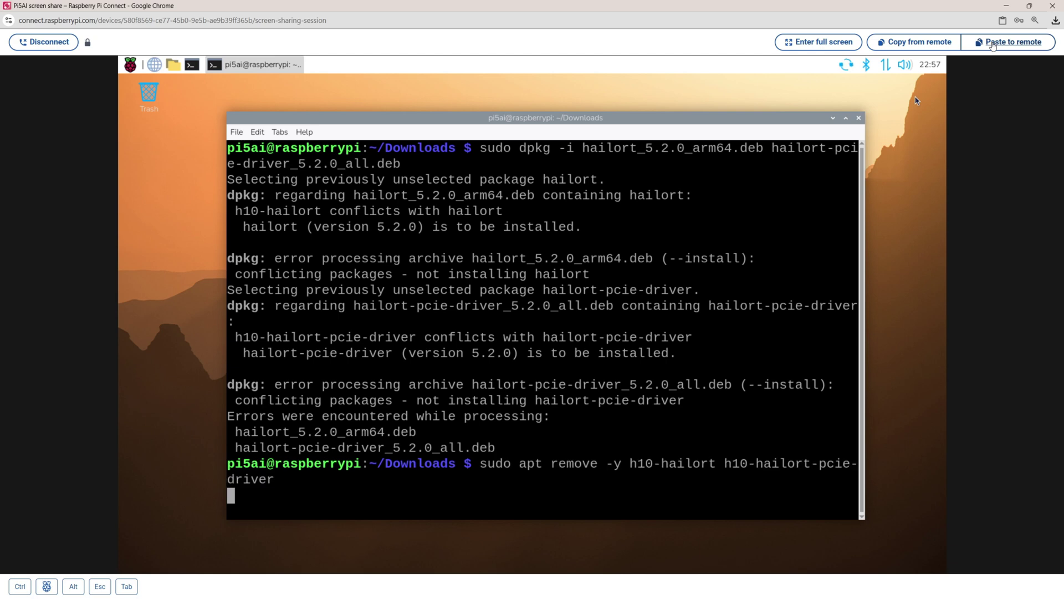
{"action": "key", "text": "BackSpace"}
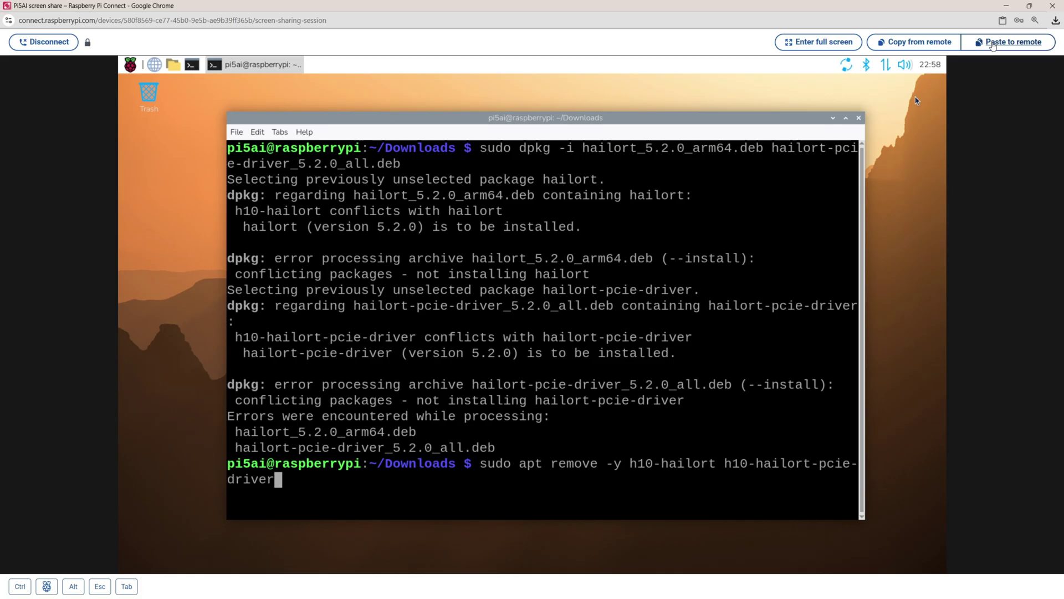
{"action": "key", "text": "Return"}
{"action": "type", "text": "sudo apt autoremove -y"}
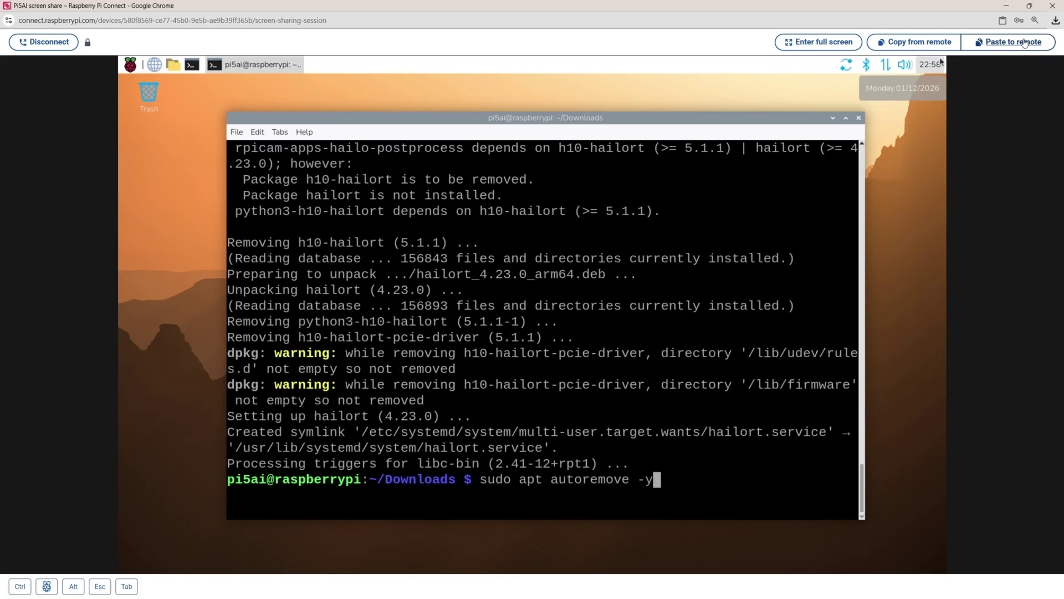
{"action": "key", "text": "Return"}
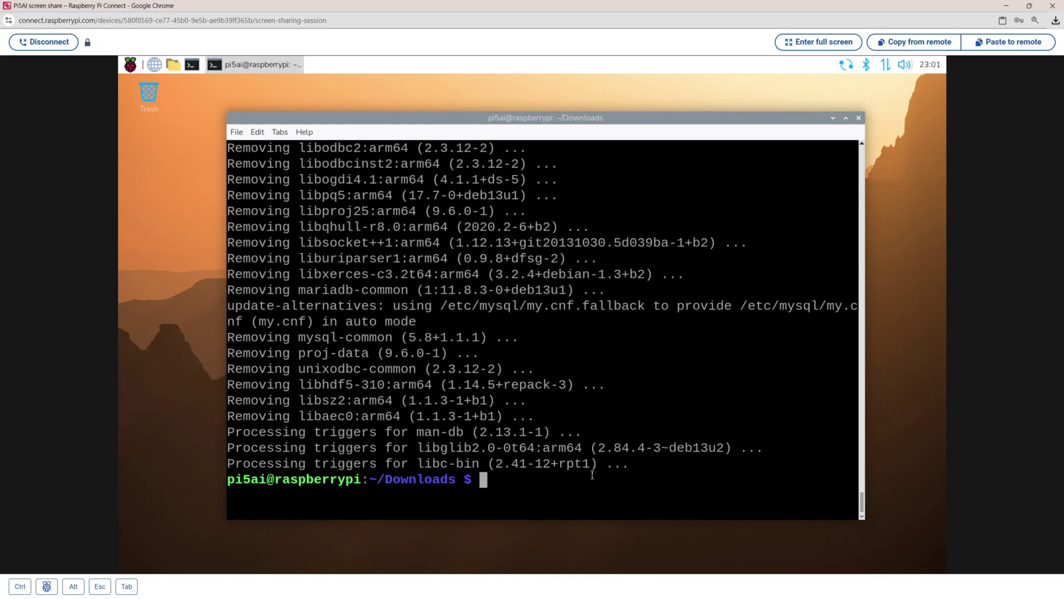
Step: Install hailort_5.2.0_arm64.deb and hailort-pcie-driver_5.2.0_all.deb with "sudo dpkg -i", and restart the Raspberry Pi with "sudo reboot now"
{"action": "key", "text": "Up"}
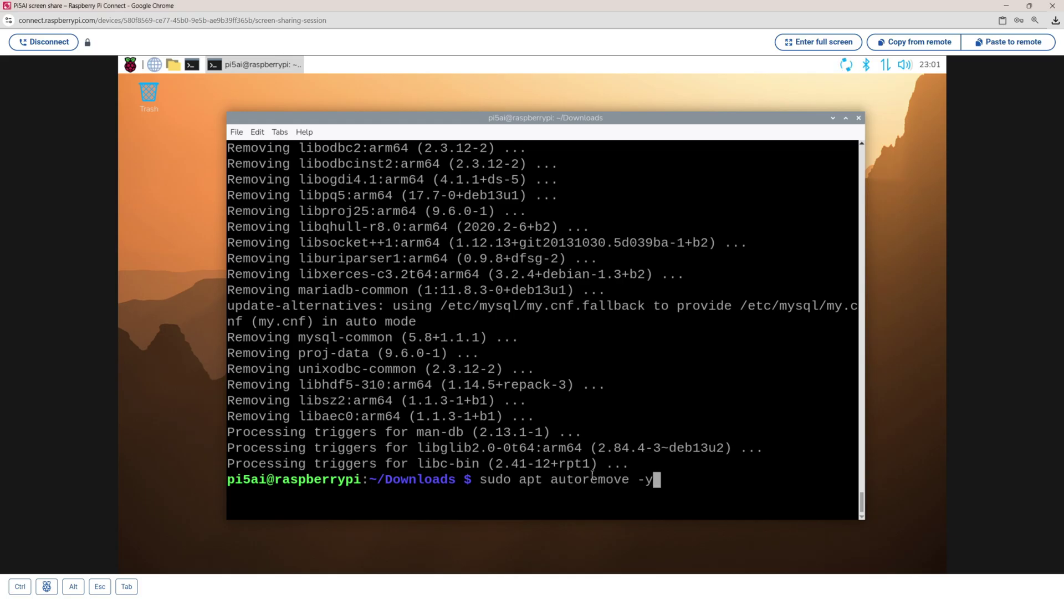
{"action": "key", "text": "Up"}
{"action": "key", "text": "Up"}
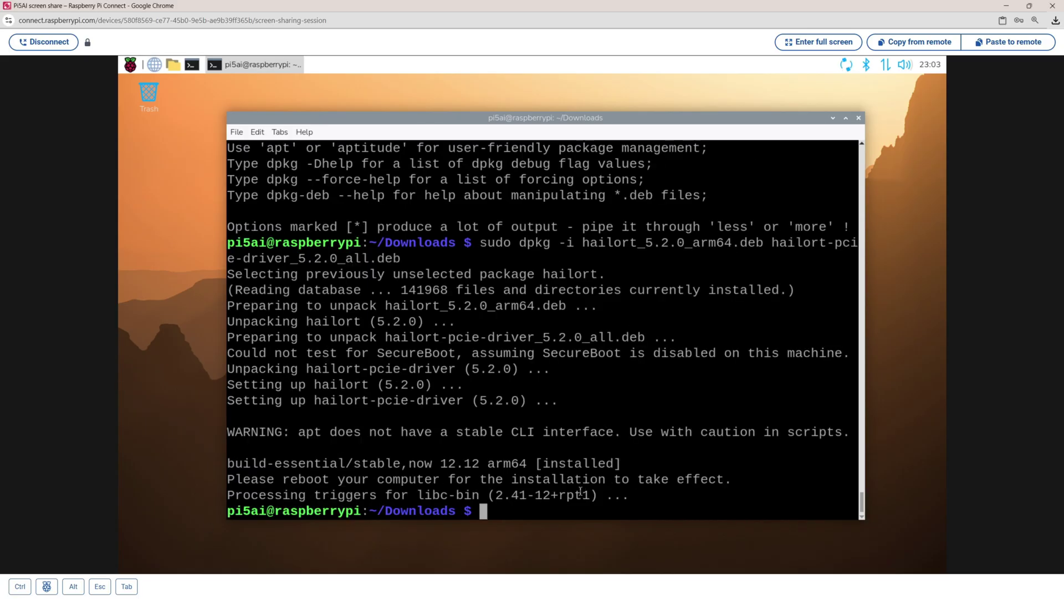
{"action": "type", "text": "sudo reboot now"}
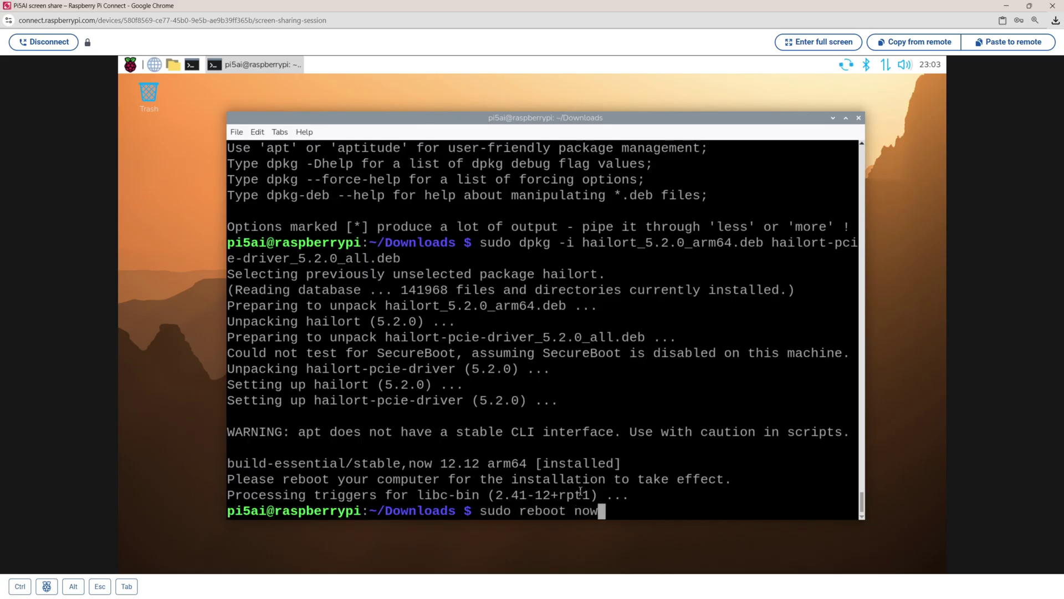
{"action": "key", "text": "Return"}
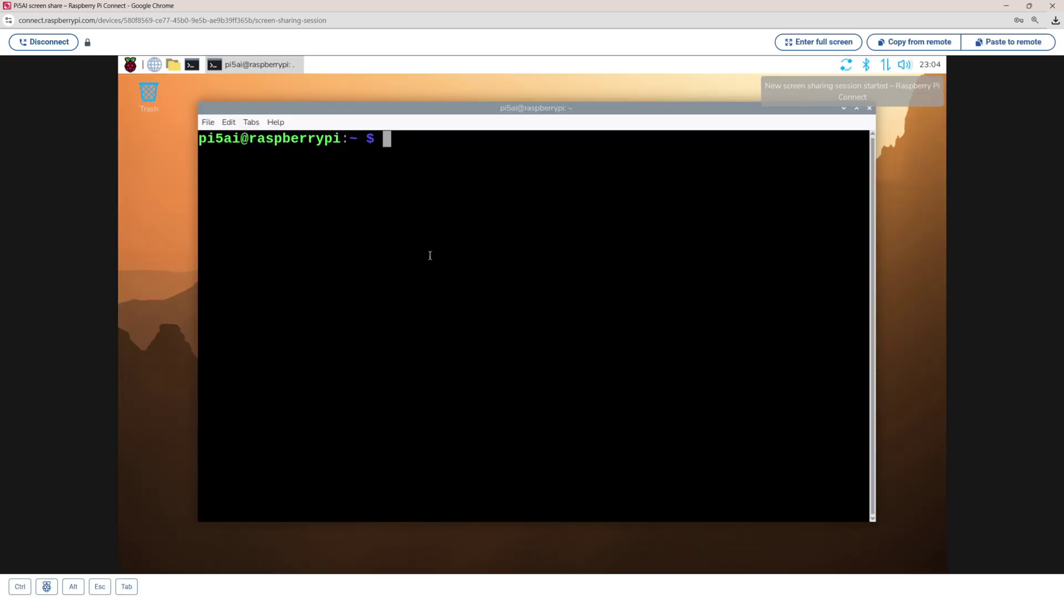
{"action": "left_click", "coordinate": [981, 42]}
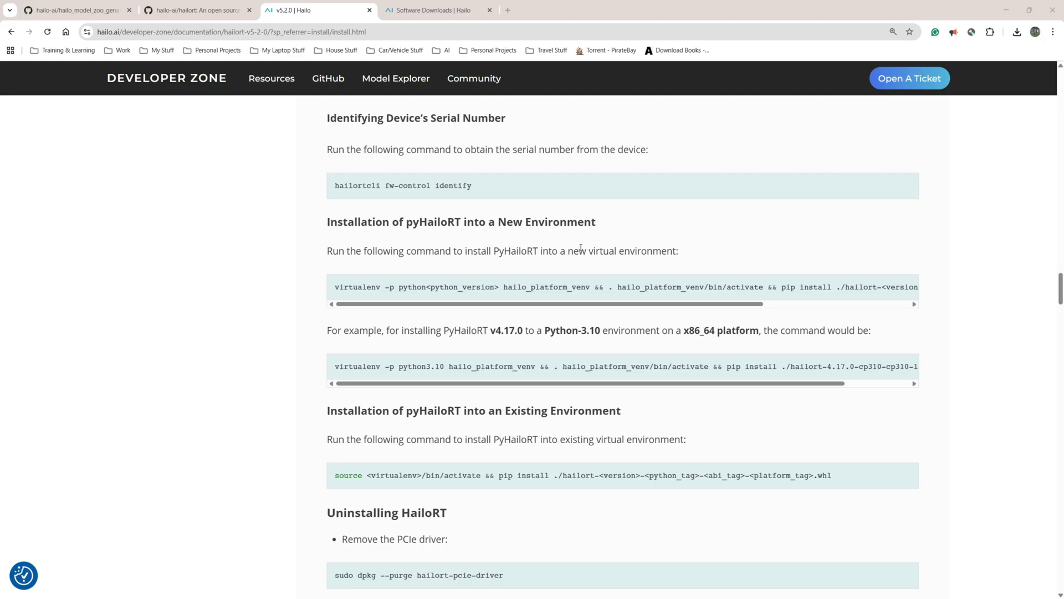
Step: Review the HailoRT documentation's commands for installing pyHailoRT into a new environment, highlighting the HailoRT version in the example
{"action": "triple_click", "coordinate": [540, 286]}
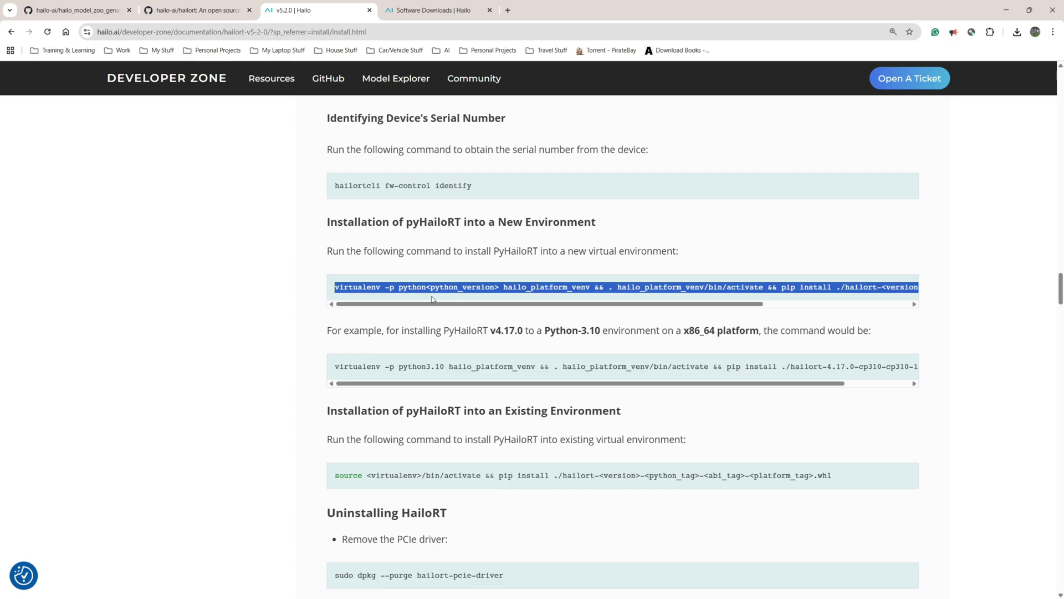
{"action": "triple_click", "coordinate": [440, 363]}
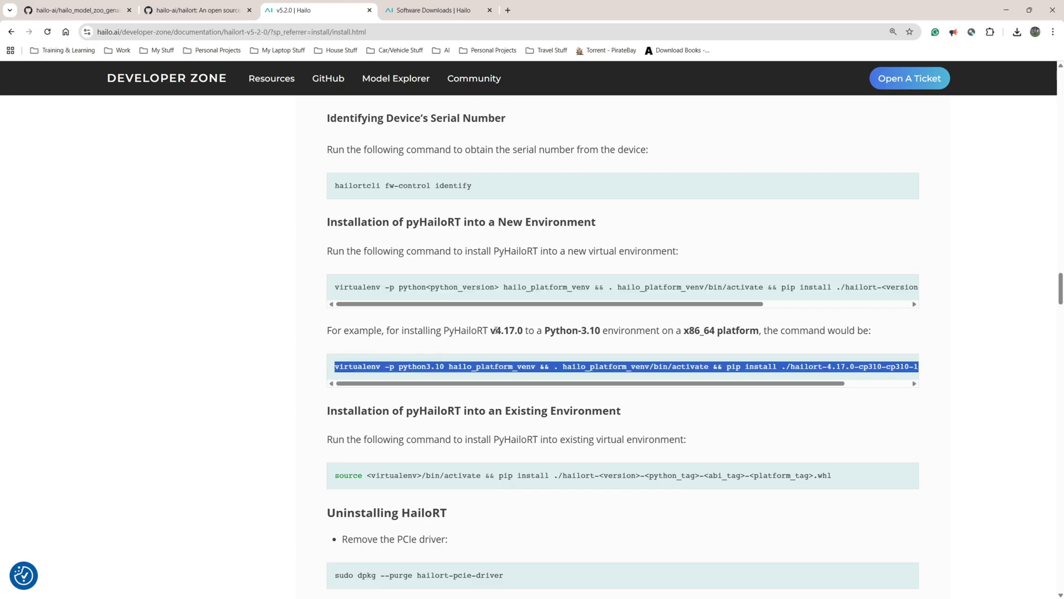
{"action": "mouse_move", "coordinate": [496, 330]}
{"action": "left_mouse_down"}
{"action": "mouse_move", "coordinate": [524, 331]}
{"action": "mouse_move", "coordinate": [505, 331]}
{"action": "left_mouse_up"}
{"action": "left_click", "coordinate": [531, 345]}
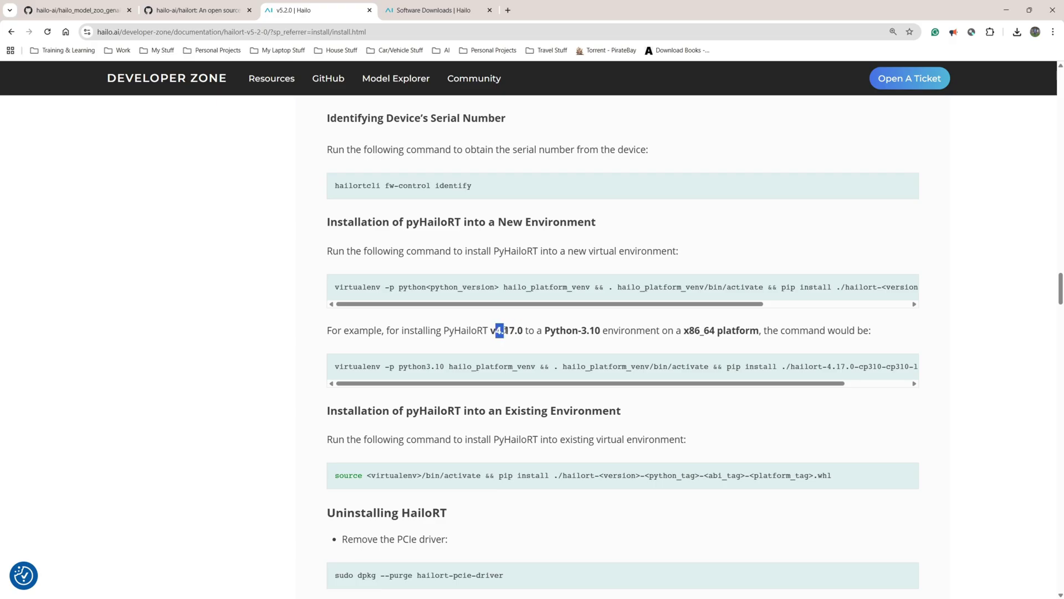
{"action": "left_click_drag", "start_coordinate": [707, 386], "coordinate": [811, 367]}
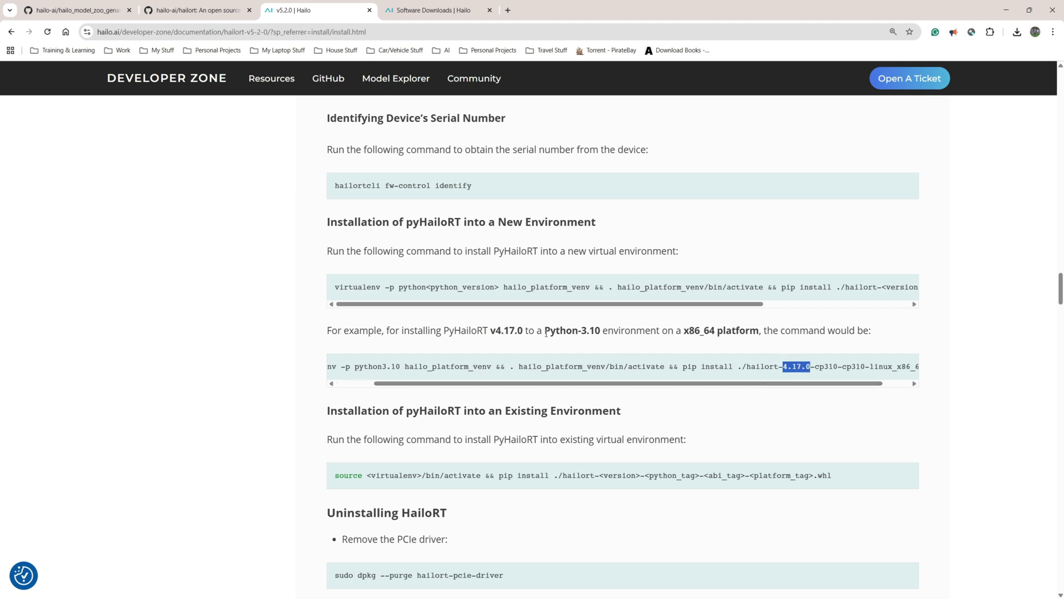
Step: Compare the example's Python-3.10 version with the cp310 tags in its wheel file name, enlarging the page to 200%
{"action": "left_click_drag", "start_coordinate": [545, 331], "coordinate": [601, 329]}
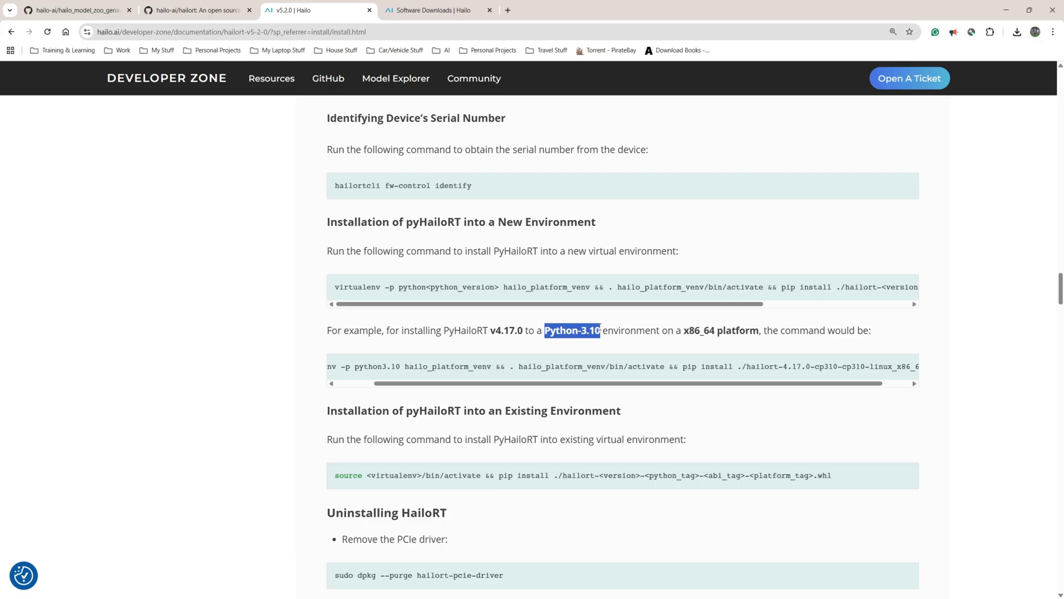
{"action": "left_click_drag", "start_coordinate": [382, 366], "coordinate": [402, 365]}
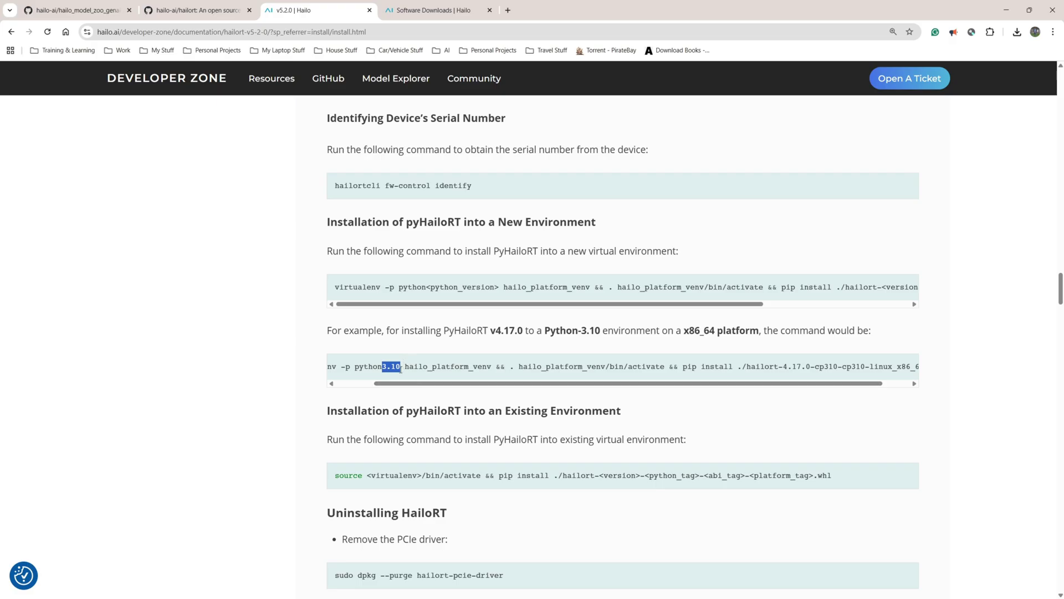
{"action": "scroll", "coordinate": [694, 383], "scroll_direction": "right", "scroll_amount": 1}
{"action": "double_click", "coordinate": [795, 367]}
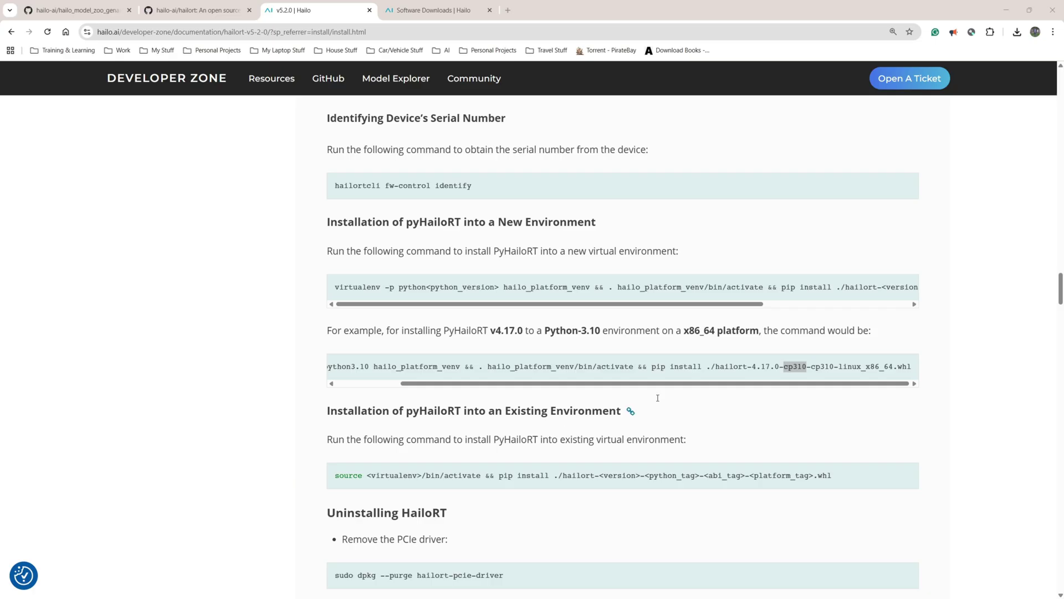
{"action": "left_click", "coordinate": [791, 368]}
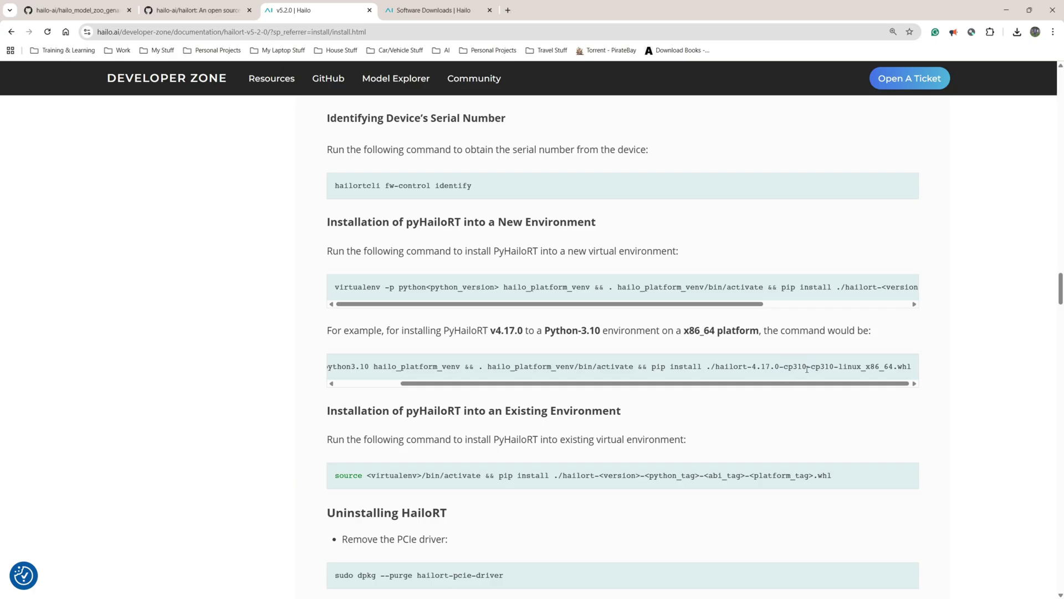
{"action": "double_click", "coordinate": [788, 366]}
{"action": "key", "text": "ctrl+plus"}
{"action": "key", "text": "ctrl+plus"}
{"action": "key", "text": "ctrl+plus"}
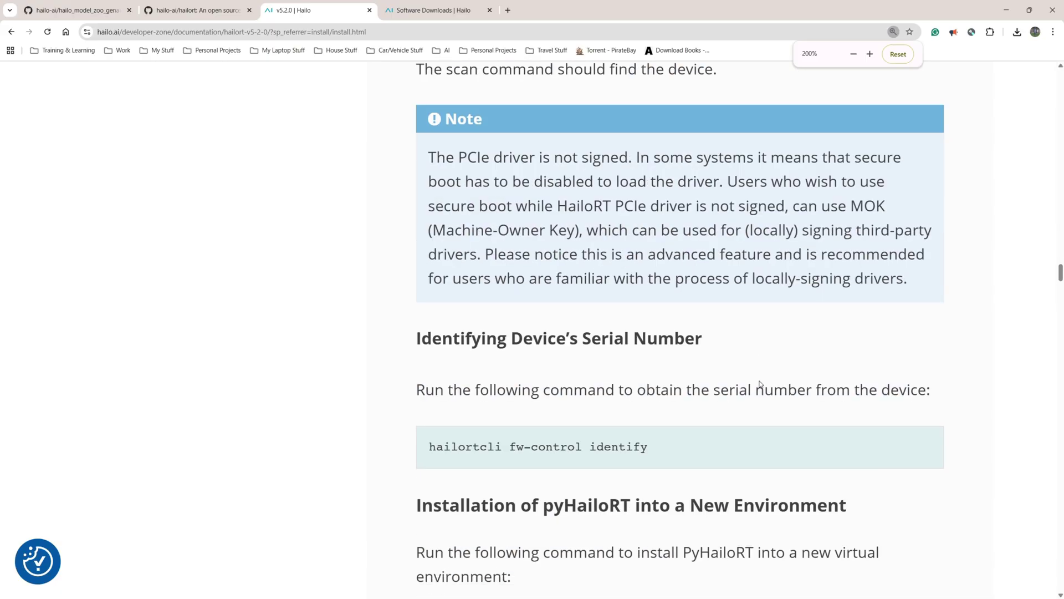
{"action": "scroll", "coordinate": [760, 383], "scroll_direction": "down", "scroll_amount": 6}
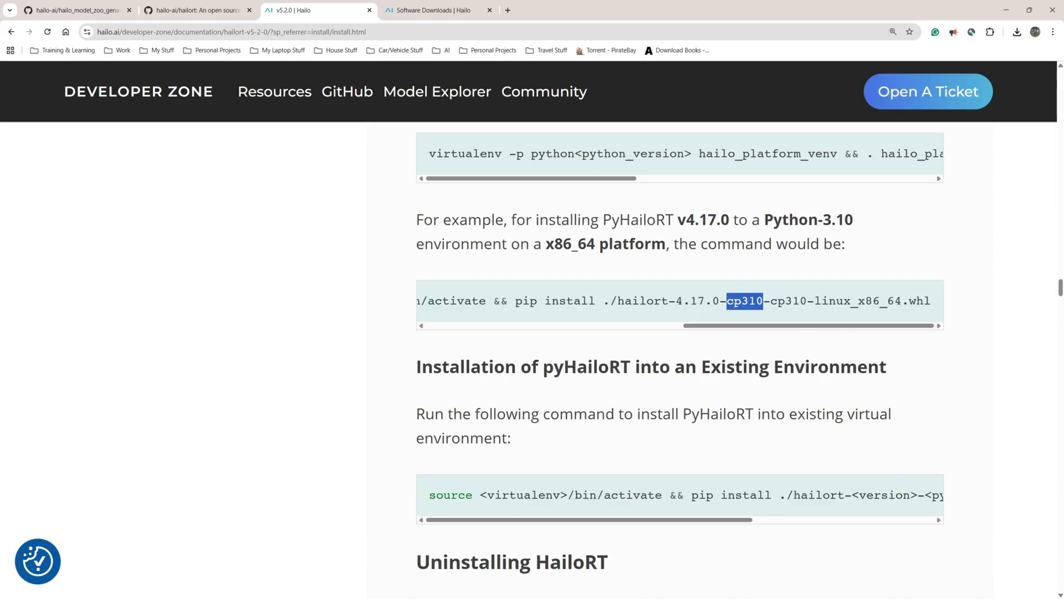
{"action": "left_click_drag", "start_coordinate": [727, 302], "coordinate": [807, 303]}
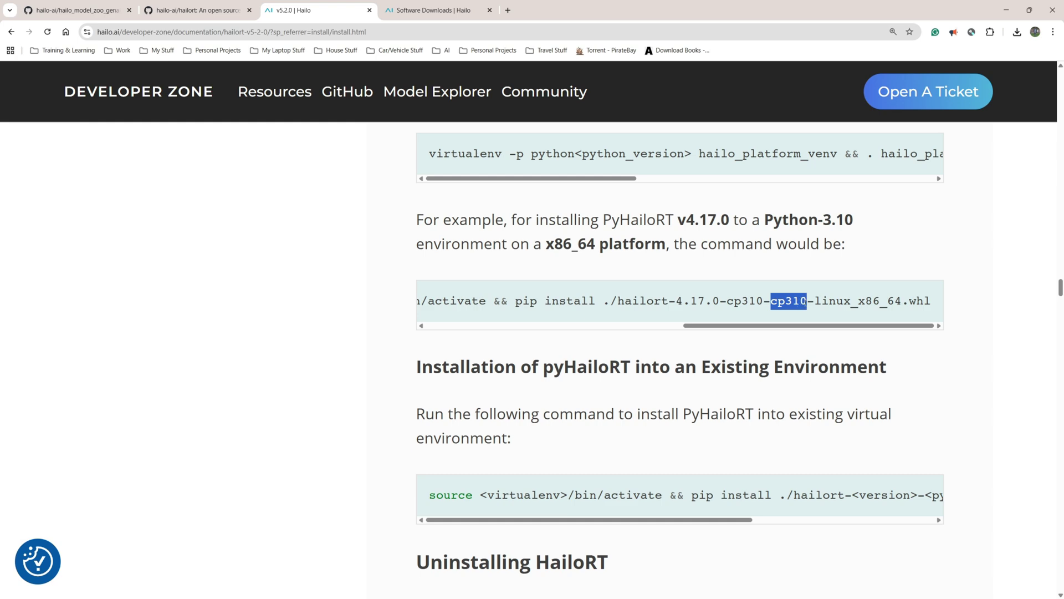
Step: Download the Hailo Model Zoo GenAI 5.2.0 Ubuntu package for arm64 from the Hailo-10H Software Downloads page
{"action": "key", "text": "ctrl+shift+Tab"}
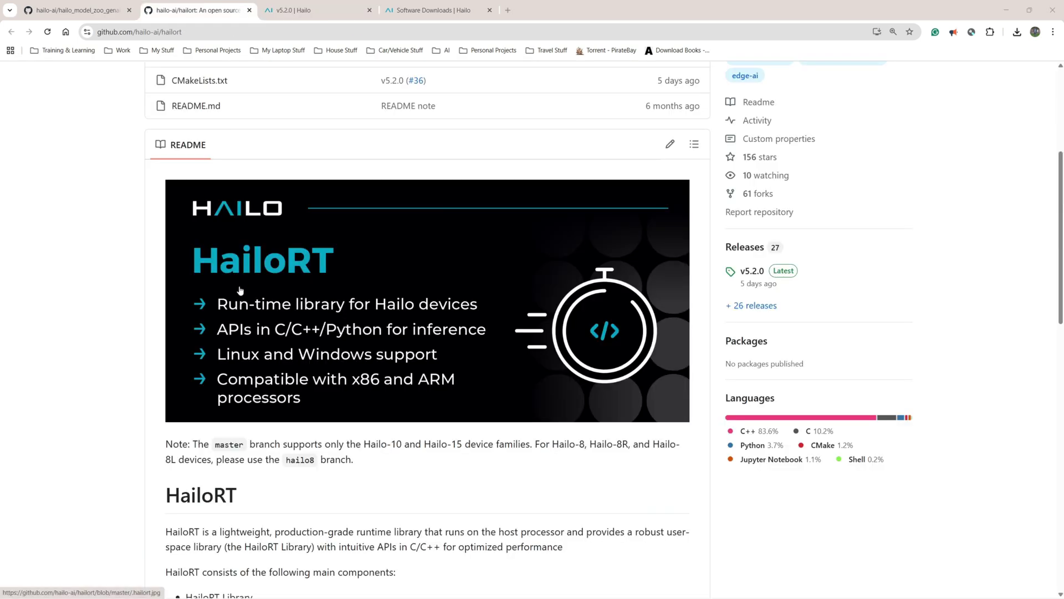
{"action": "scroll", "coordinate": [240, 290], "scroll_direction": "up", "scroll_amount": 2}
{"action": "key", "text": "ctrl+Tab"}
{"action": "key", "text": "ctrl+Tab"}
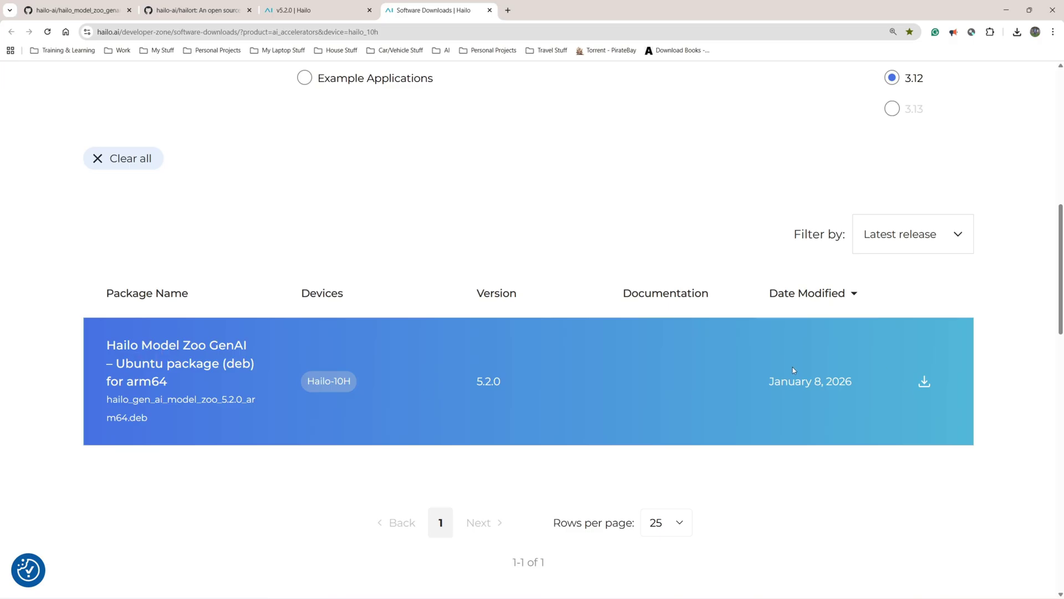
{"action": "scroll", "coordinate": [321, 267], "scroll_direction": "up", "scroll_amount": 8}
{"action": "left_click", "coordinate": [299, 32]}
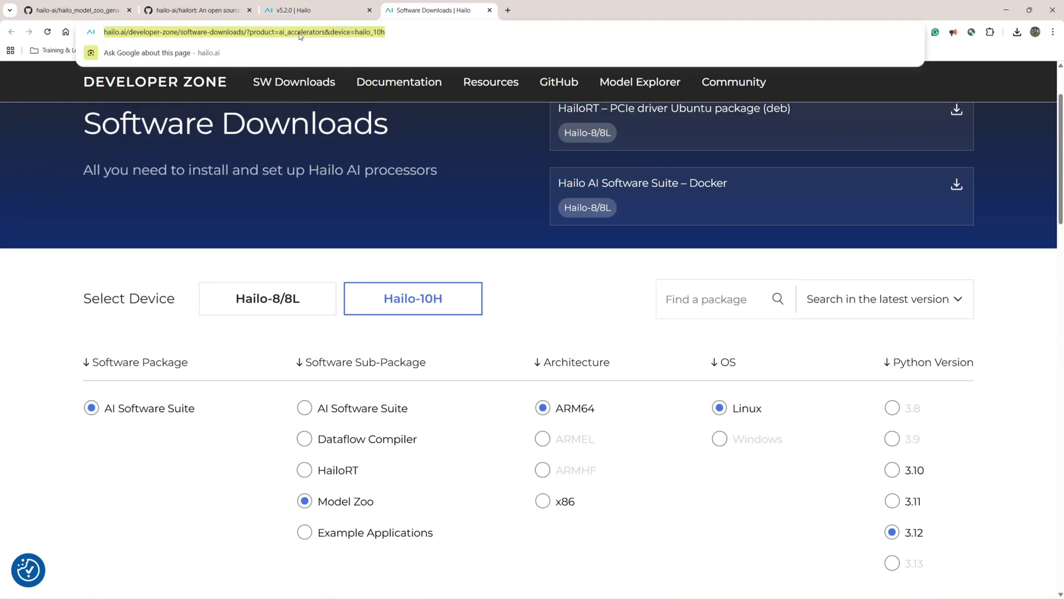
{"action": "scroll", "coordinate": [822, 327], "scroll_direction": "down", "scroll_amount": 8}
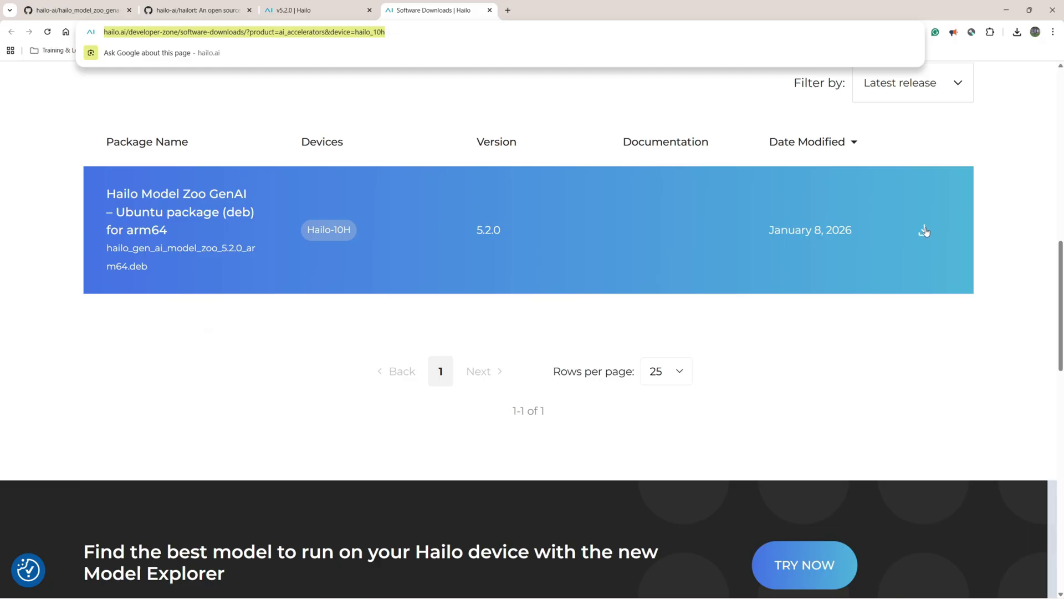
{"action": "left_click", "coordinate": [925, 231]}
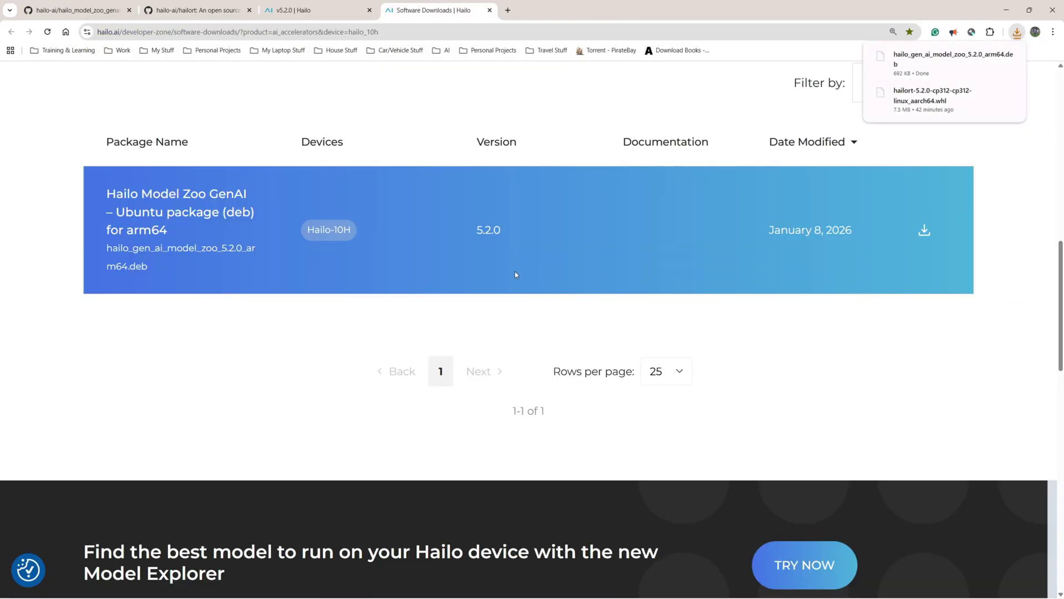
Step: Copy the README's dpkg command and switch to the Raspberry Pi terminal to install hailo_gen_ai_model_zoo_5.2.0_arm64.deb with "sudo dpkg -i"
{"action": "key", "text": "ctrl+1"}
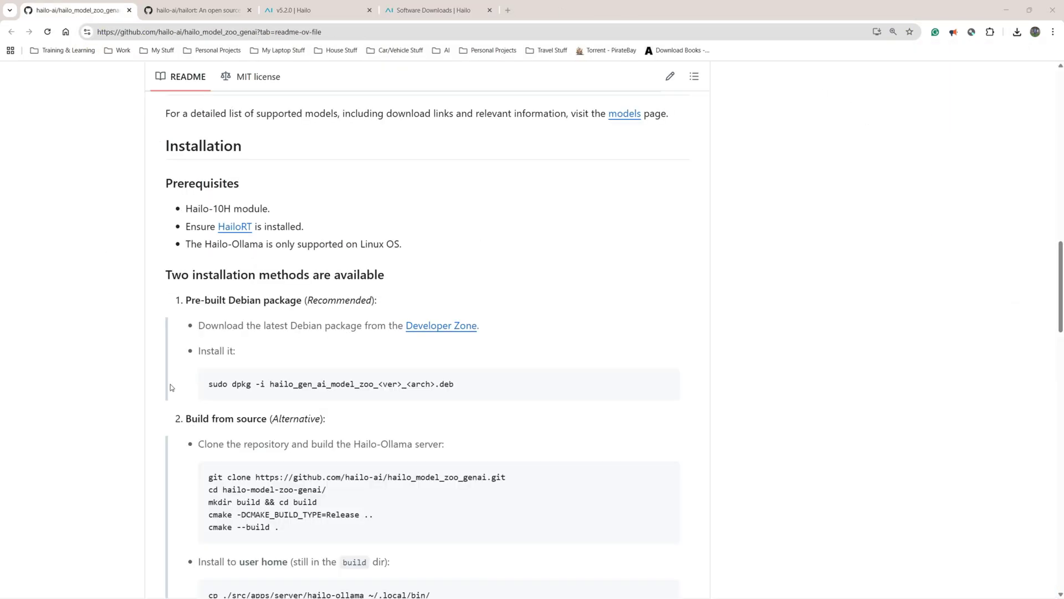
{"action": "left_click_drag", "start_coordinate": [209, 384], "coordinate": [425, 384]}
{"action": "key", "text": "alt+Tab"}
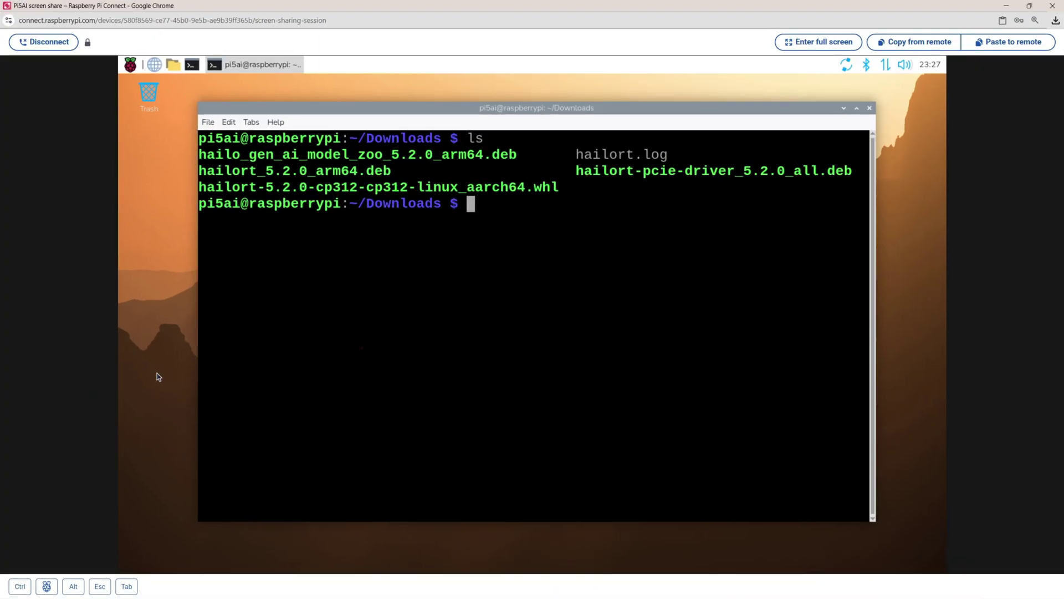
{"action": "left_click", "coordinate": [999, 43]}
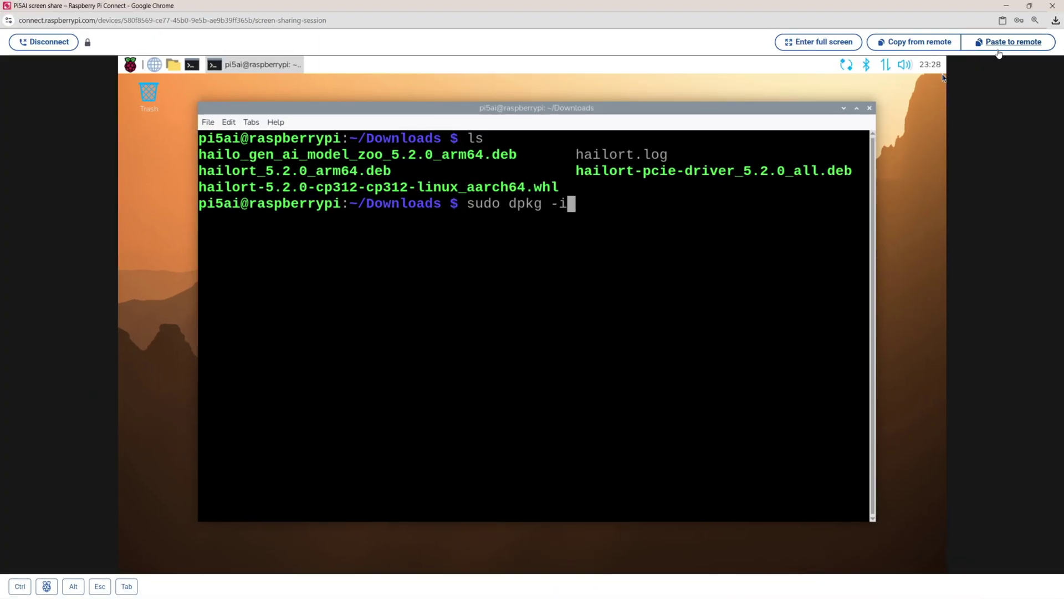
{"action": "type", "text": "hailo_gen"}
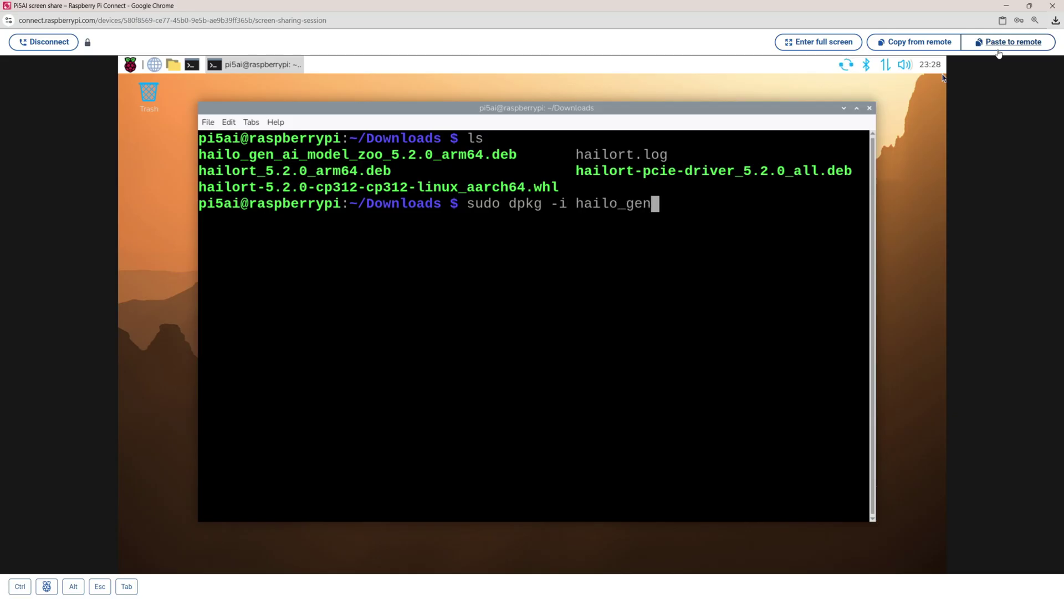
{"action": "key", "text": "Tab"}
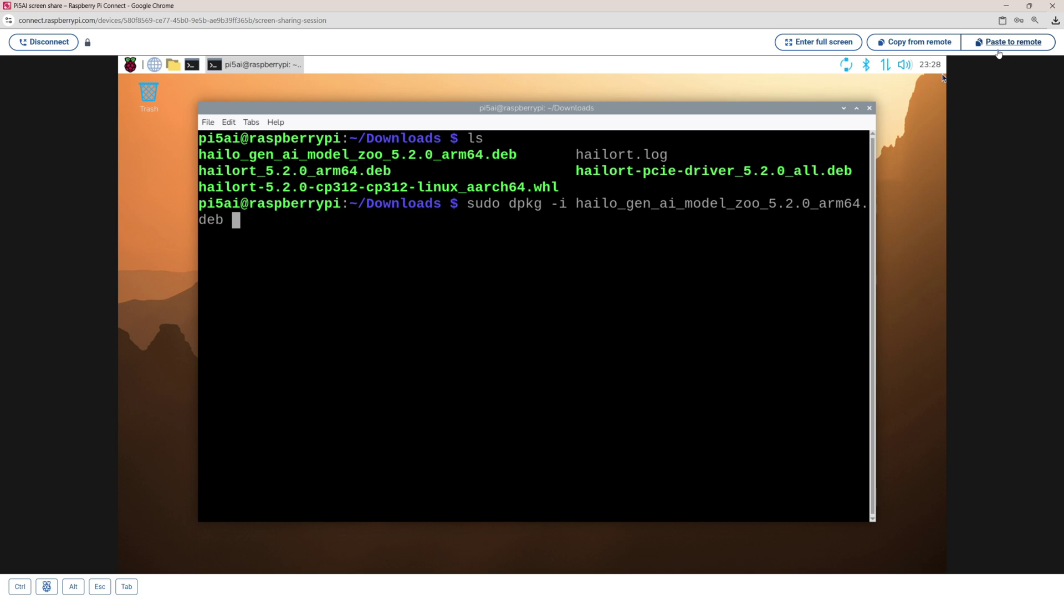
{"action": "key", "text": "Return"}
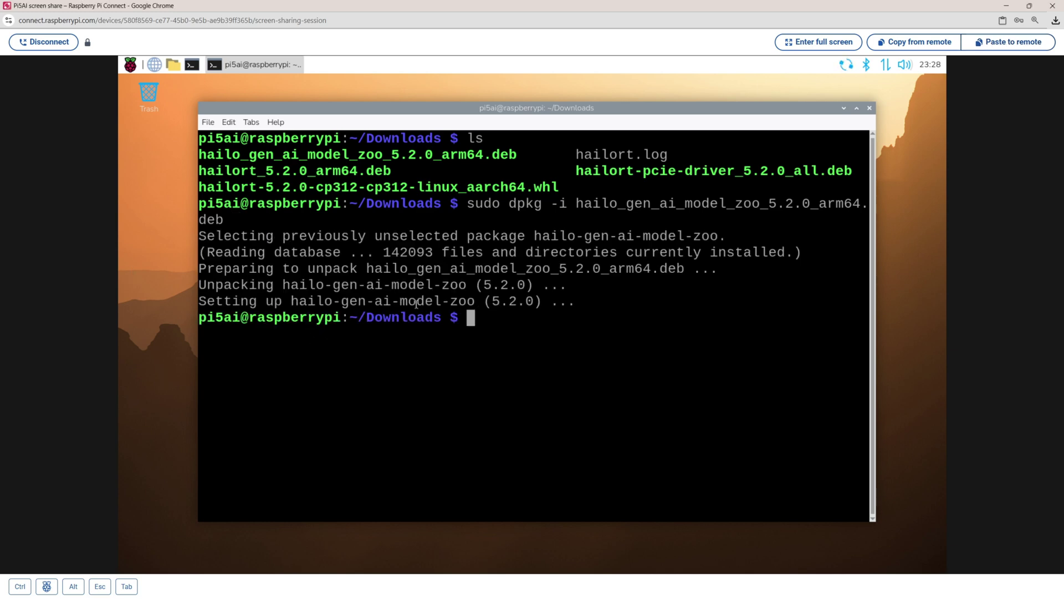
Step: Start the Hailo-Ollama server in the terminal with "hailo-ollama"
{"action": "type", "text": "hailo-ollama"}
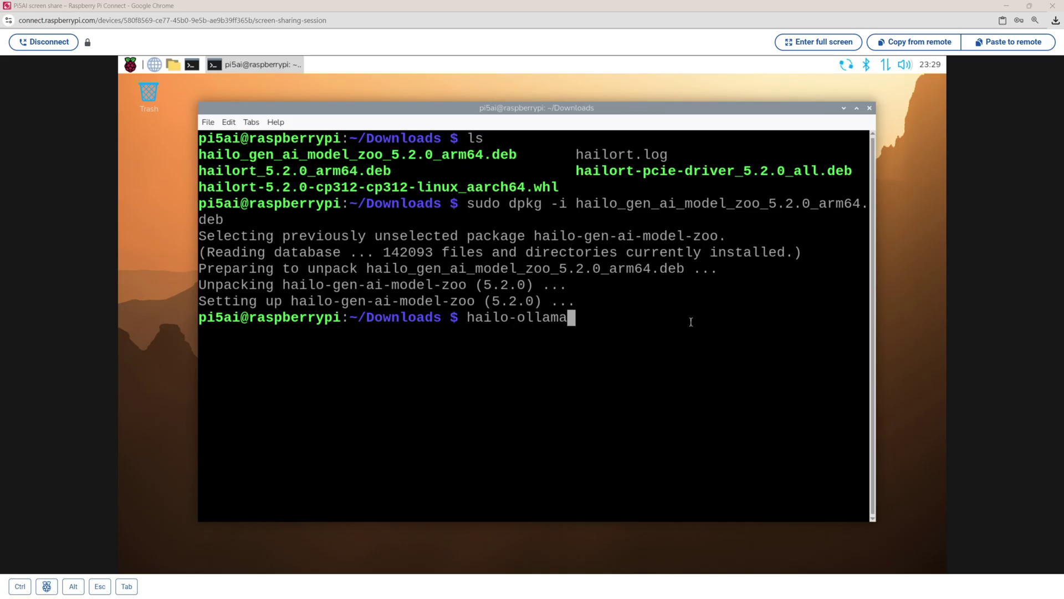
{"action": "key", "text": "Return"}
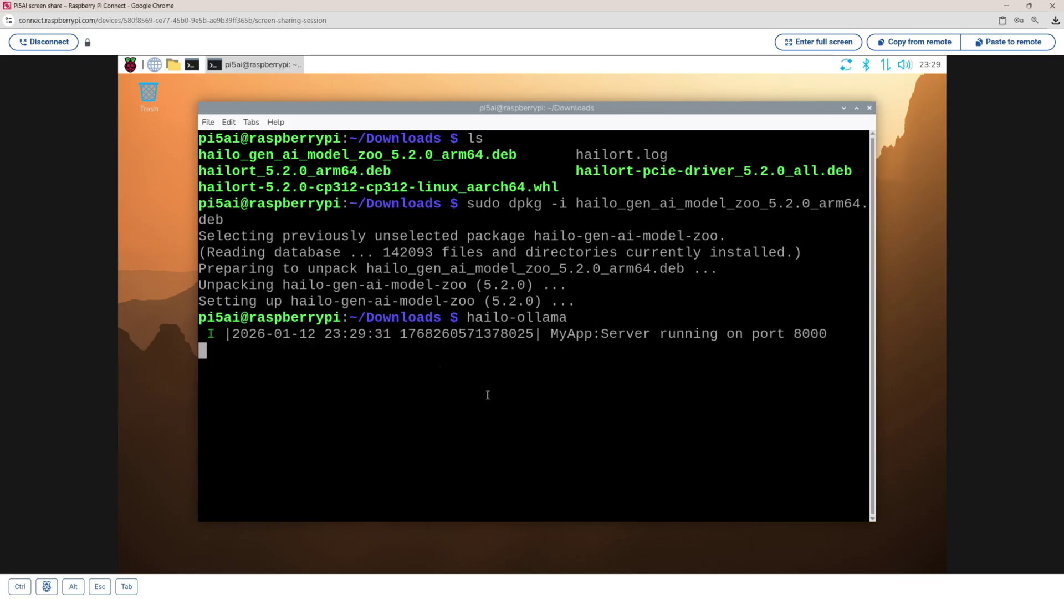
{"action": "type", "text": "curl --silent http://localhost:8000/hailo/v1/list"}
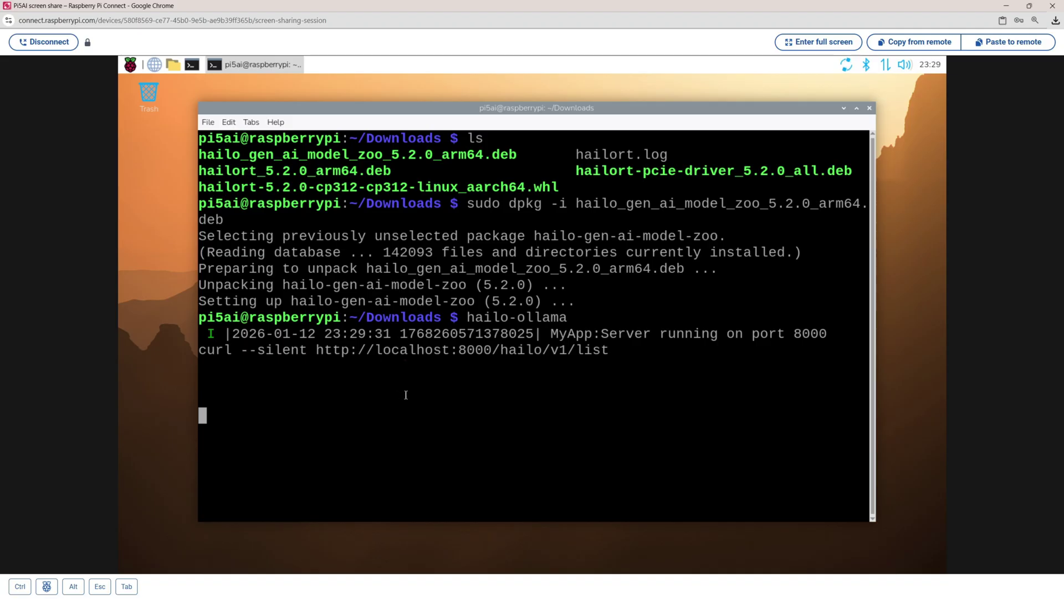
{"action": "left_click", "coordinate": [192, 65]}
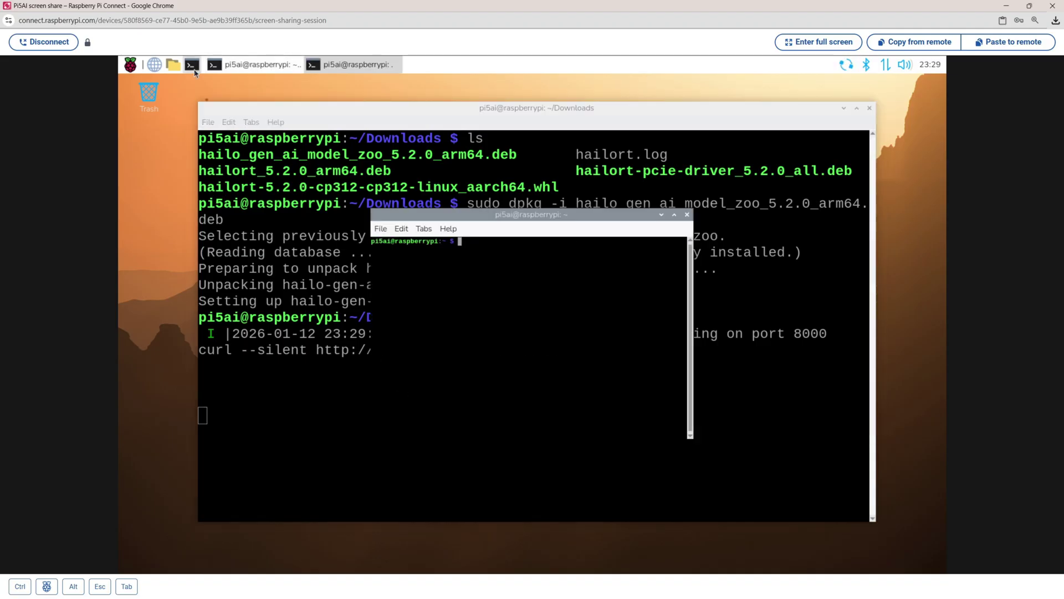
{"action": "key", "text": "ctrl+plus"}
{"action": "key", "text": "ctrl+plus"}
{"action": "key", "text": "ctrl+plus"}
{"action": "key", "text": "ctrl+plus"}
{"action": "key", "text": "ctrl+plus"}
{"action": "key", "text": "ctrl+plus"}
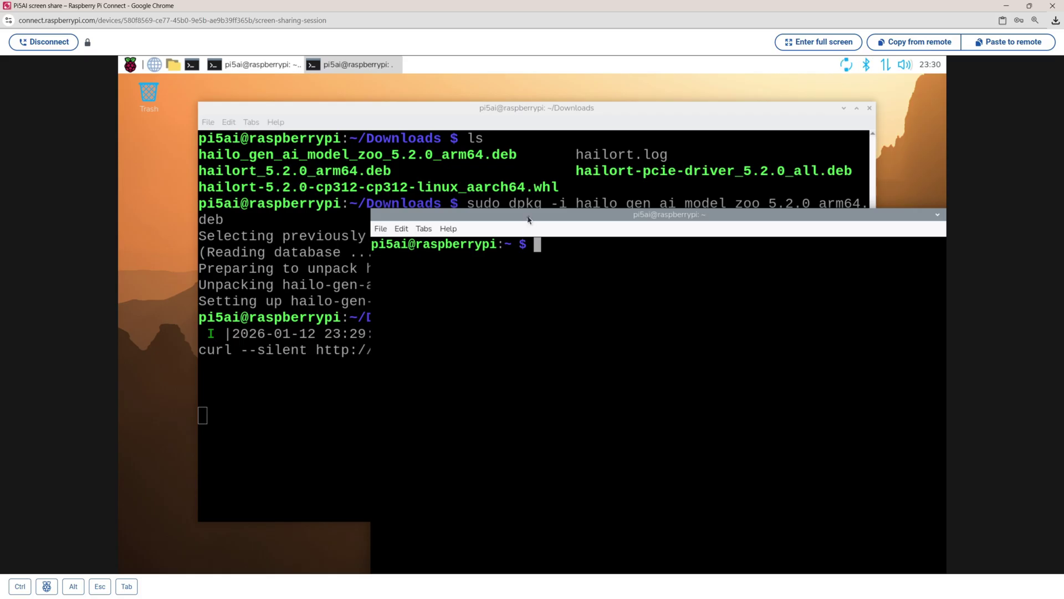
{"action": "key", "text": "ctrl+plus"}
{"action": "left_click", "coordinate": [1009, 43]}
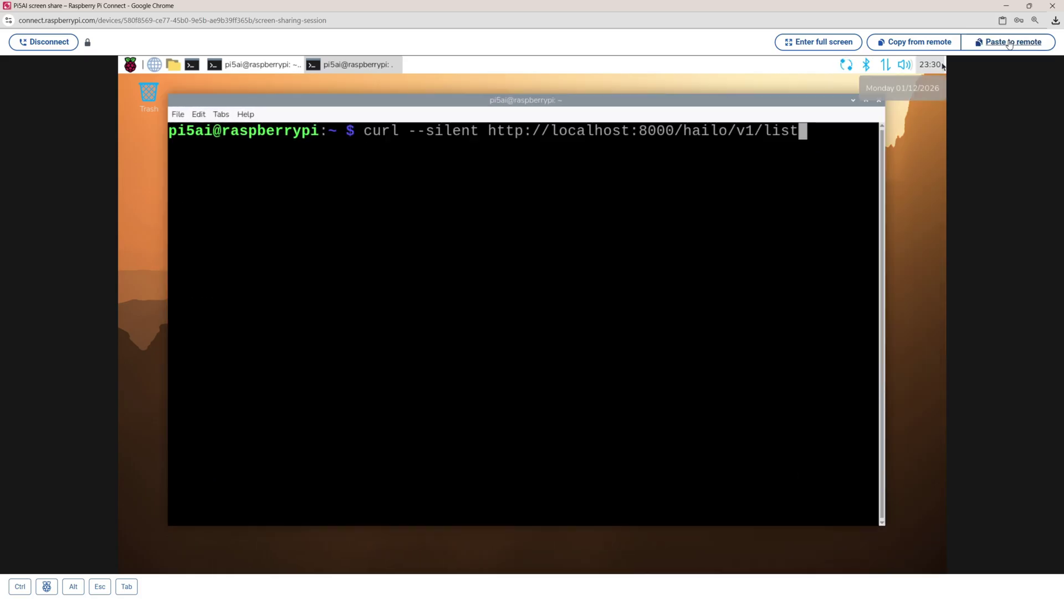
{"action": "key", "text": "Return"}
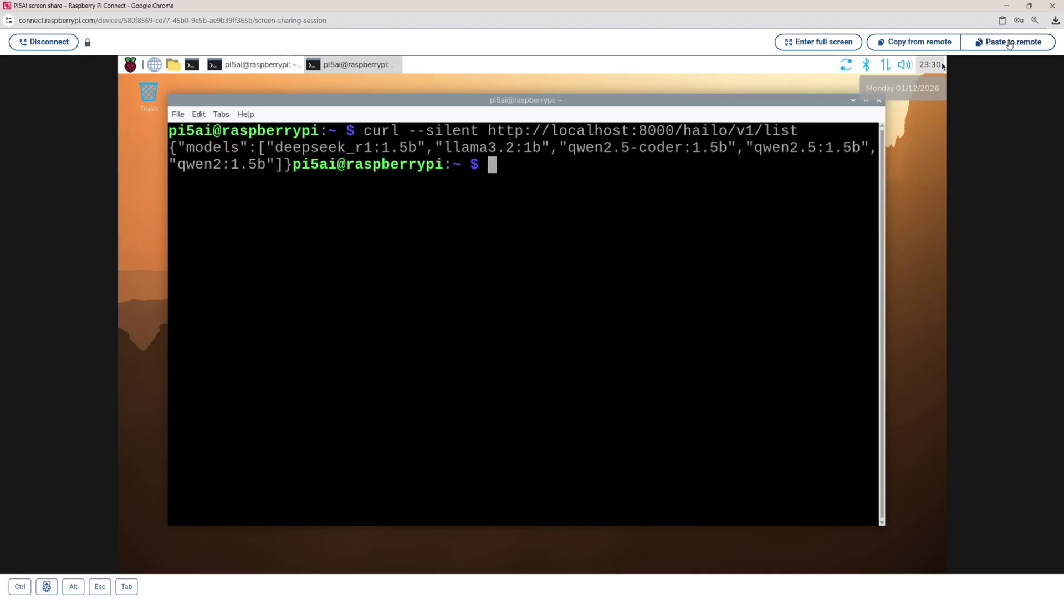
{"action": "double_click", "coordinate": [297, 148]}
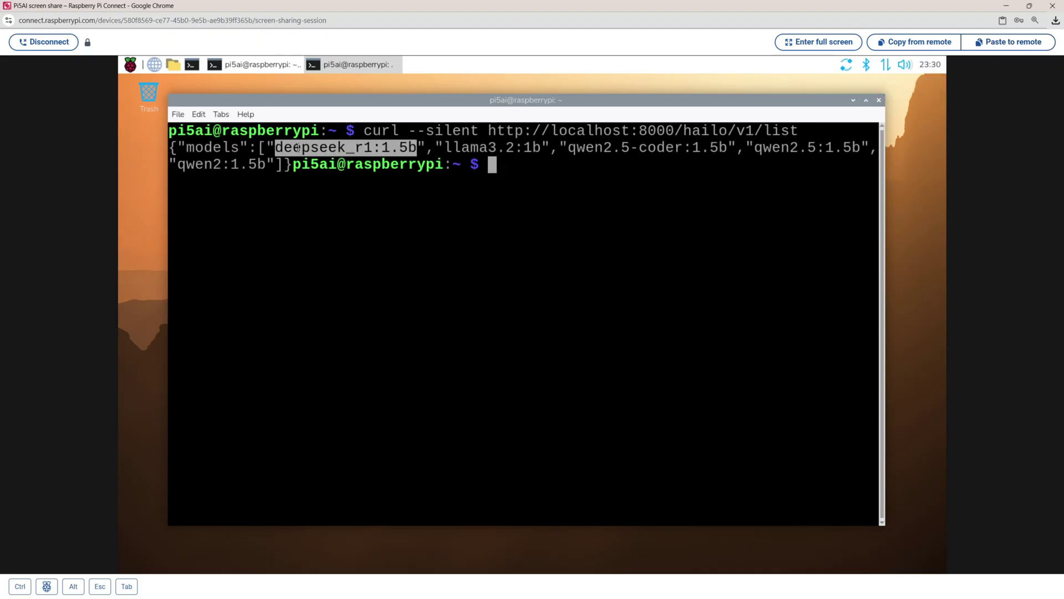
{"action": "double_click", "coordinate": [483, 148]}
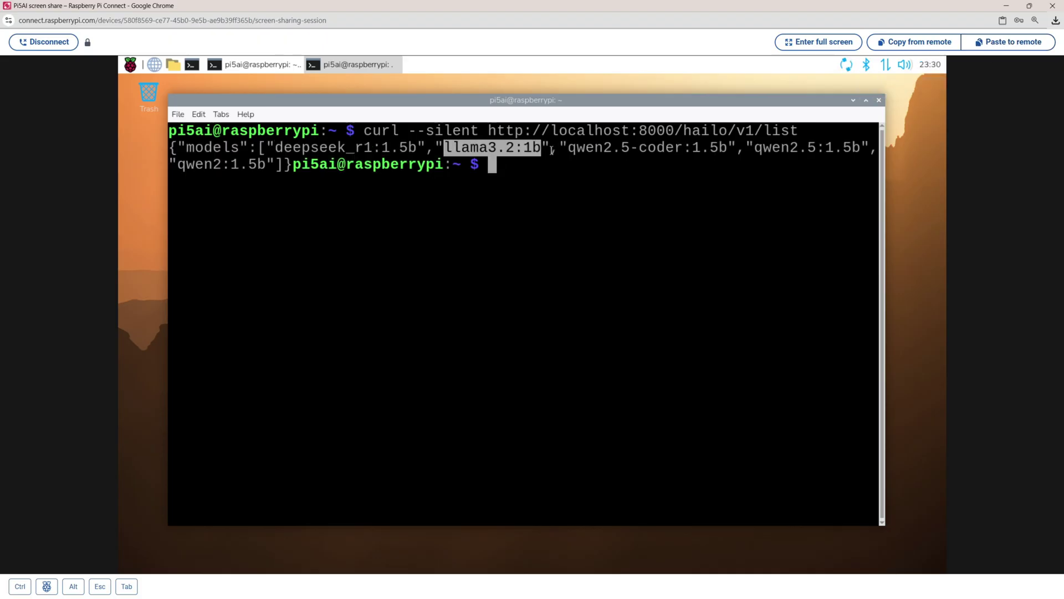
{"action": "double_click", "coordinate": [610, 148]}
{"action": "double_click", "coordinate": [779, 149]}
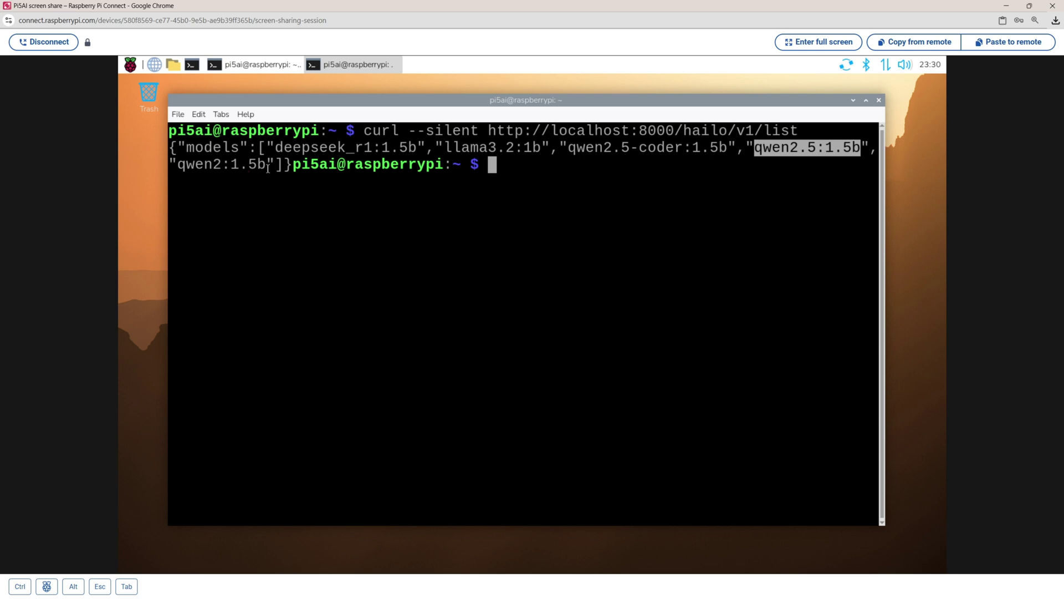
{"action": "double_click", "coordinate": [200, 165]}
{"action": "left_click", "coordinate": [1002, 49]}
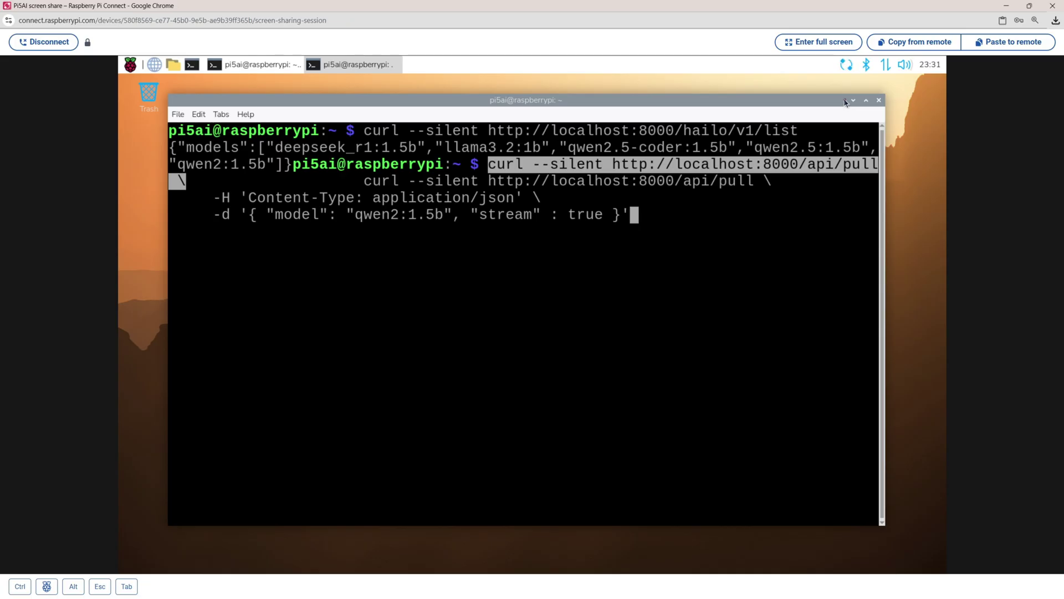
{"action": "key", "text": "Return"}
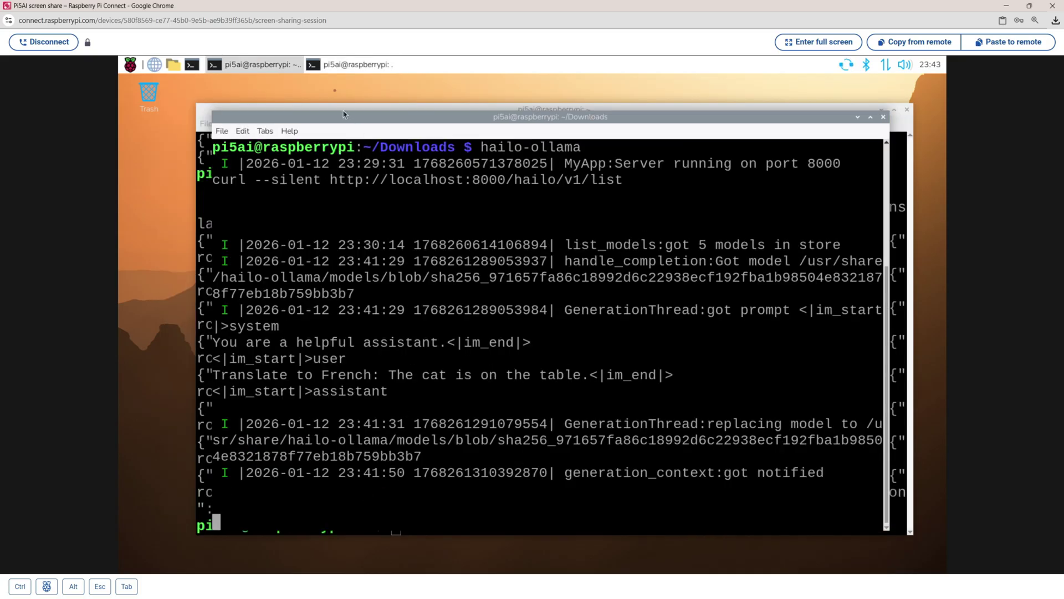
{"action": "left_click", "coordinate": [352, 65]}
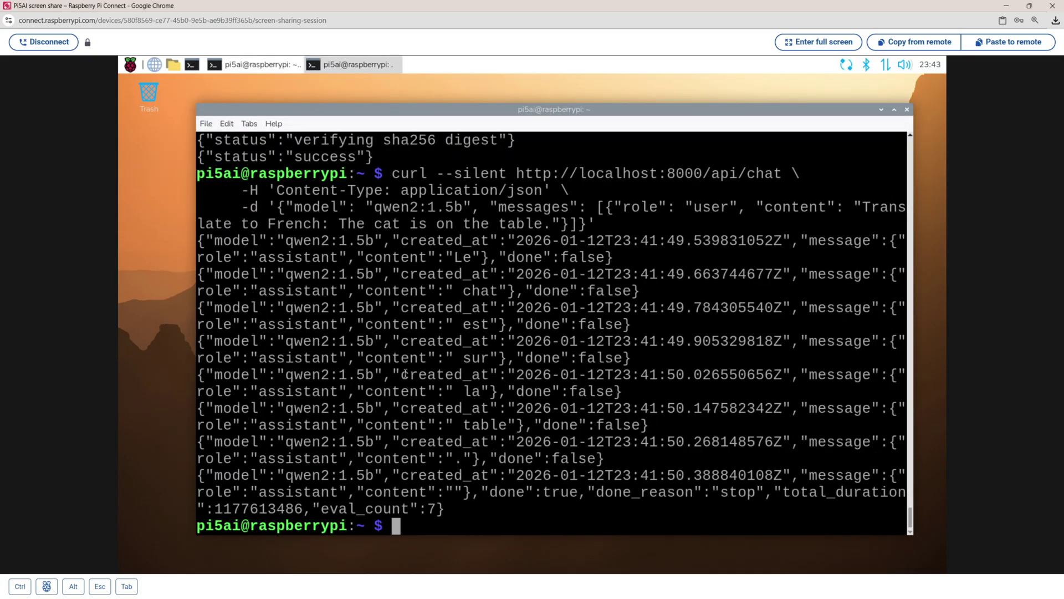
{"action": "left_click", "coordinate": [983, 54]}
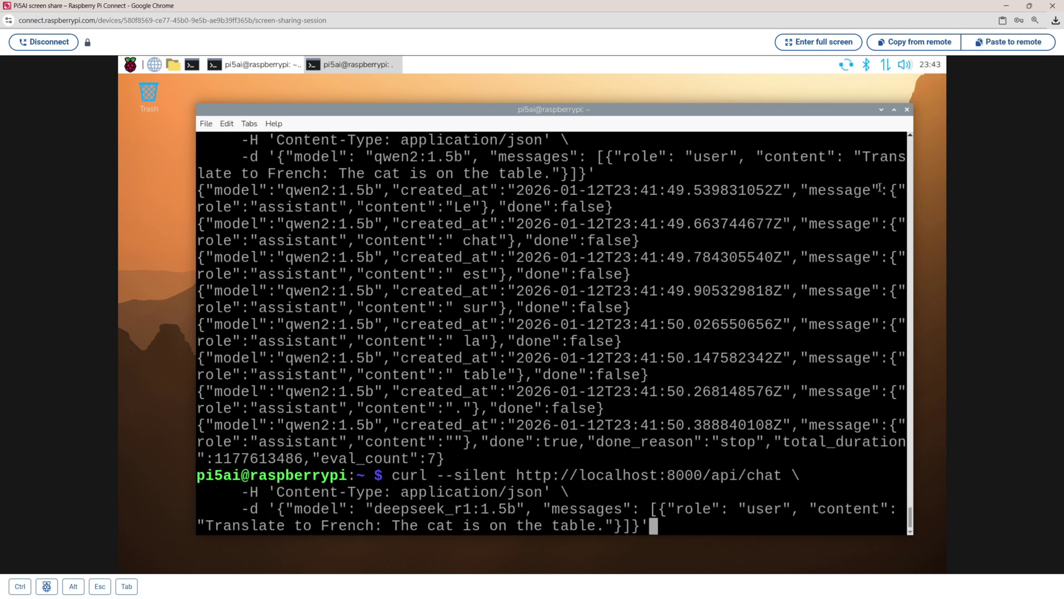
{"action": "key", "text": "Return"}
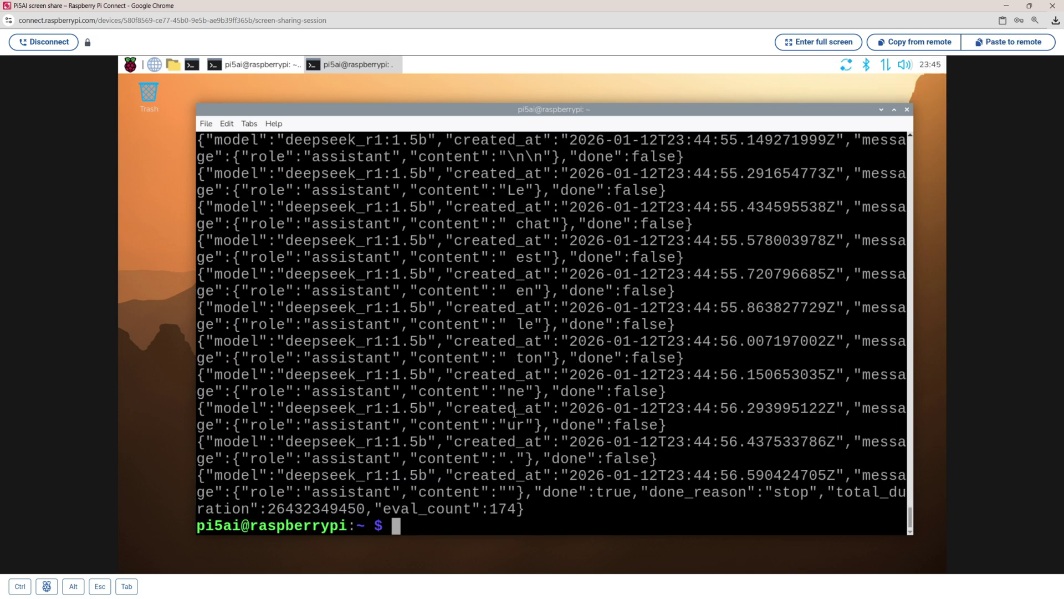
{"action": "scroll", "coordinate": [515, 404], "scroll_direction": "up", "scroll_amount": 7}
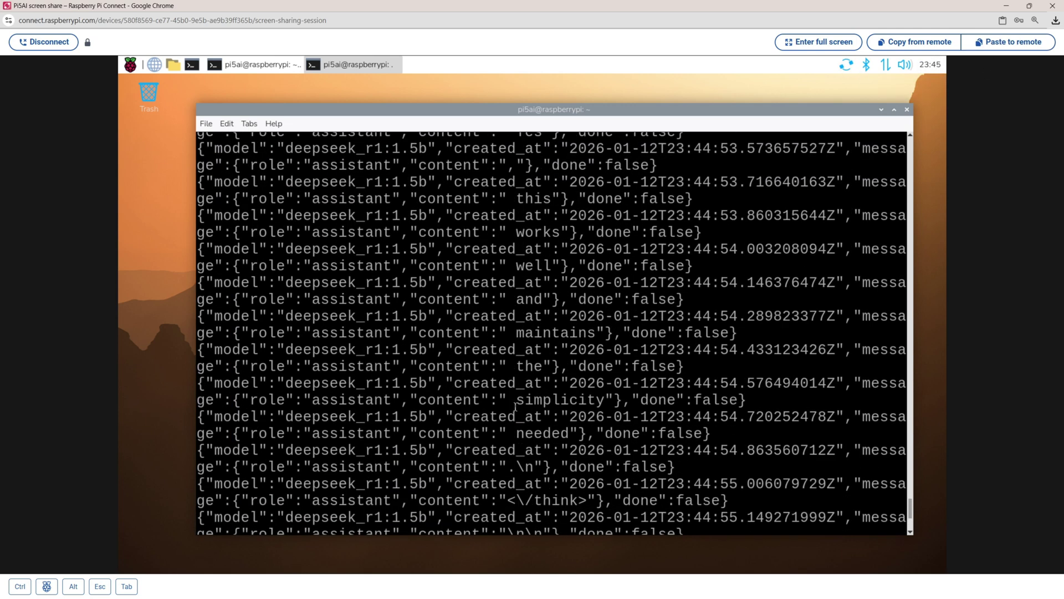
{"action": "scroll", "coordinate": [515, 403], "scroll_direction": "up", "scroll_amount": 7}
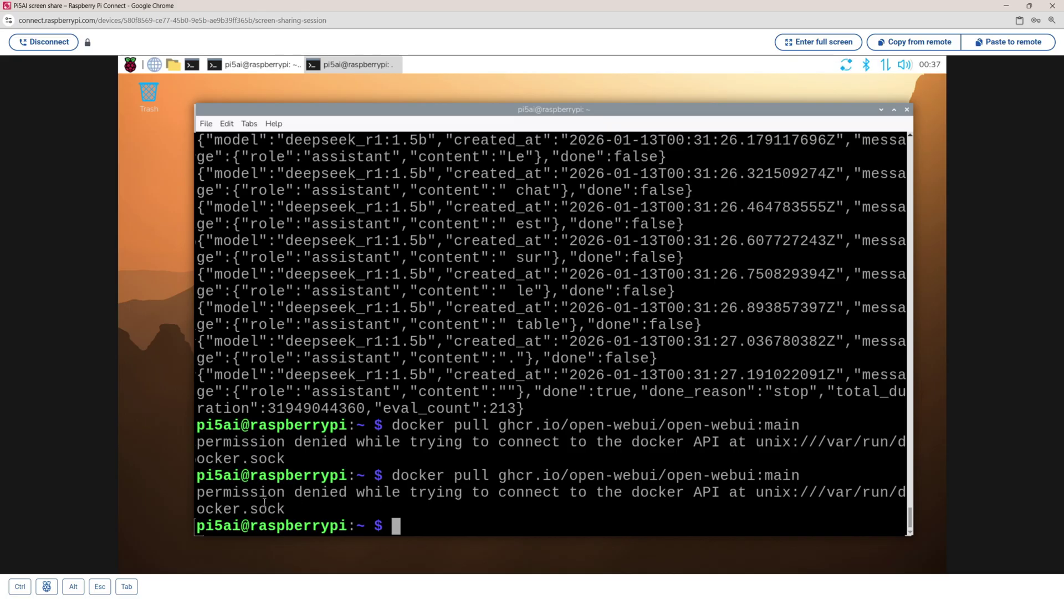
Step: Add the current user to the docker group with "sudo usermod -aG docker $USER", and activate the group with "newgrp docker"
{"action": "triple_click", "coordinate": [302, 506]}
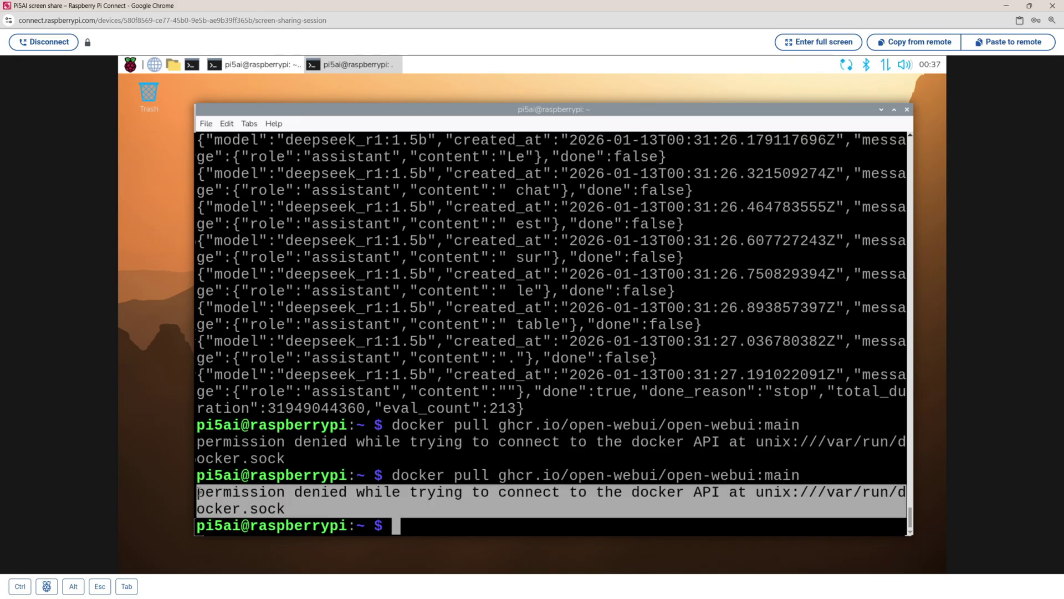
{"action": "left_click", "coordinate": [307, 501]}
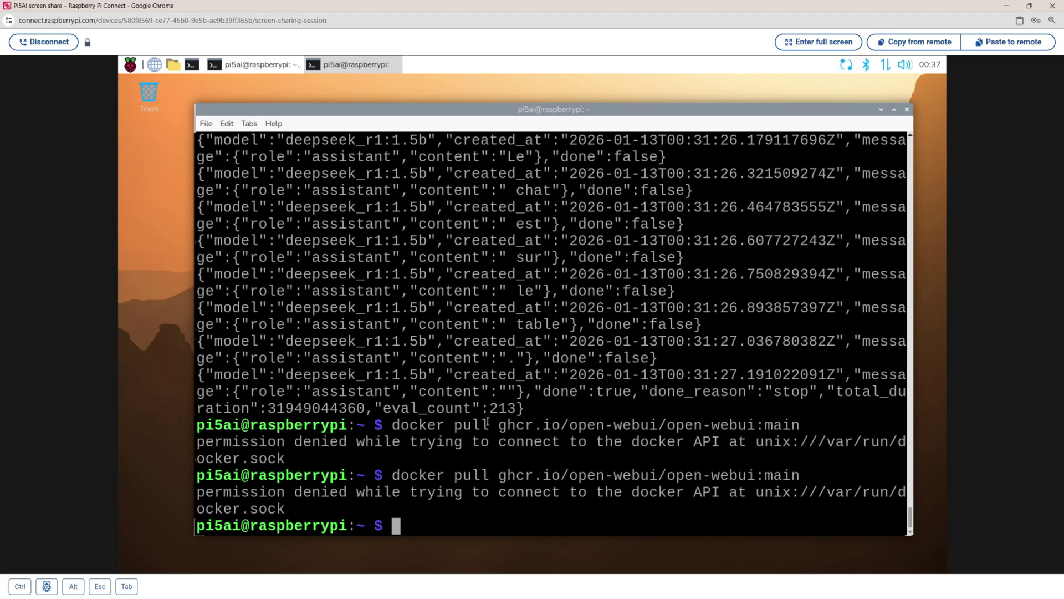
{"action": "left_click", "coordinate": [1008, 42]}
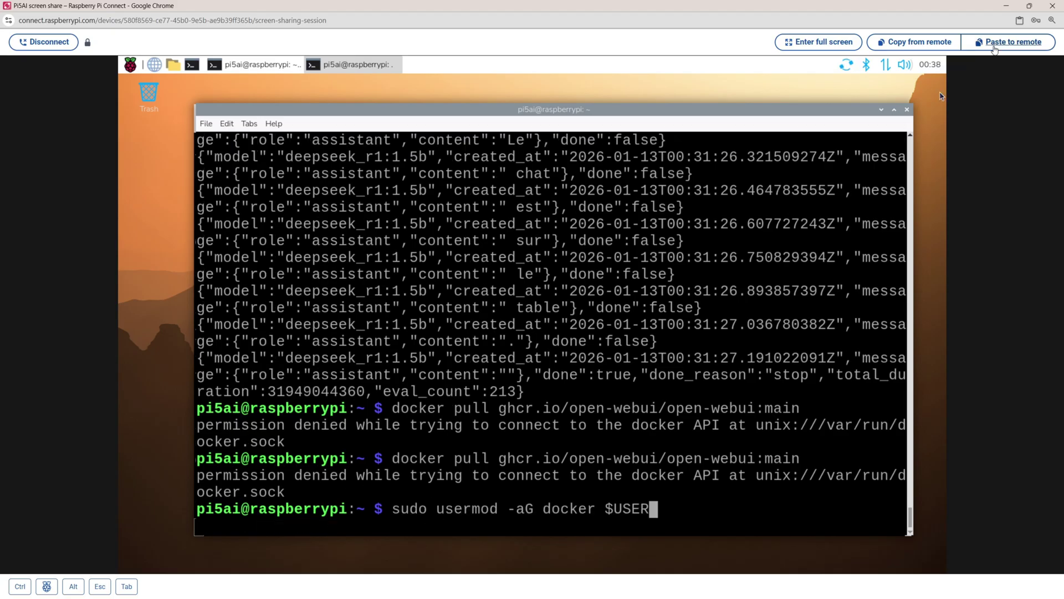
{"action": "key", "text": "Return"}
{"action": "left_click", "coordinate": [995, 44]}
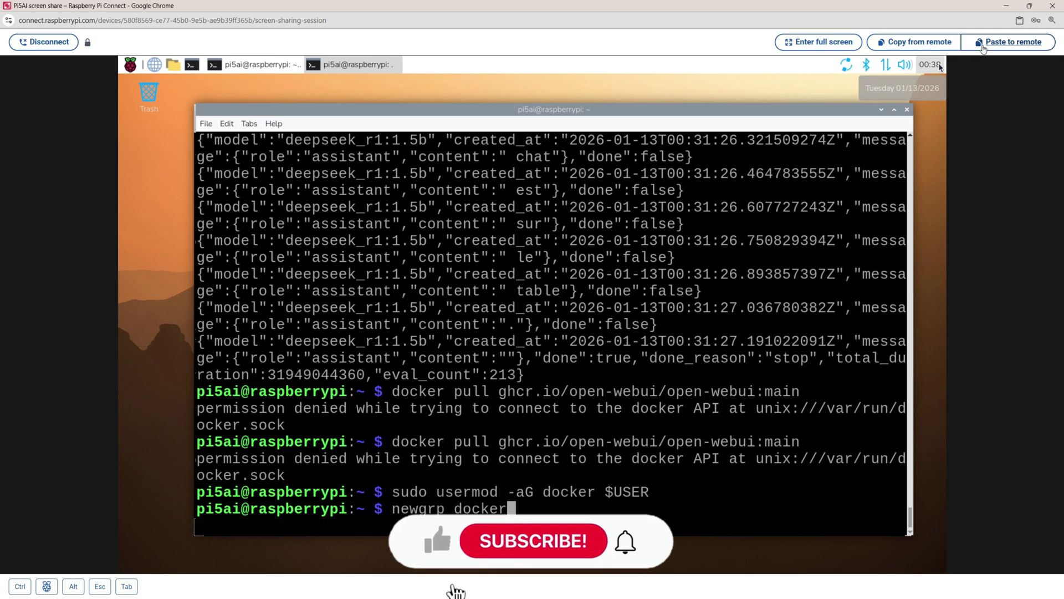
{"action": "key", "text": "Return"}
Step: Pull the Open WebUI image with "docker pull ghcr.io/open-webui/open-webui:main", and bring up the terminal running the hailo-ollama server
{"action": "left_click", "coordinate": [984, 48]}
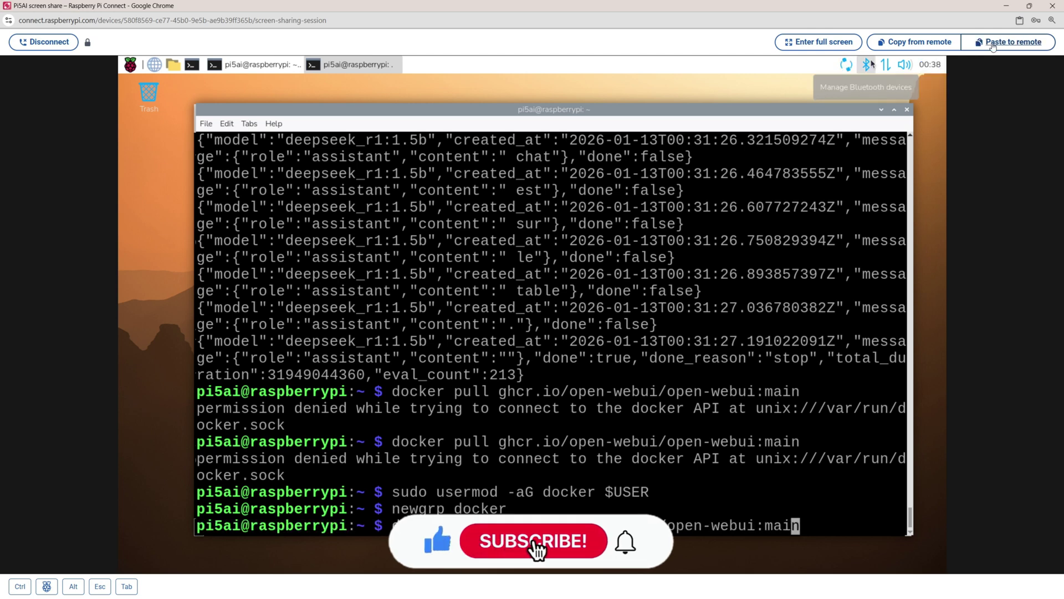
{"action": "key", "text": "Return"}
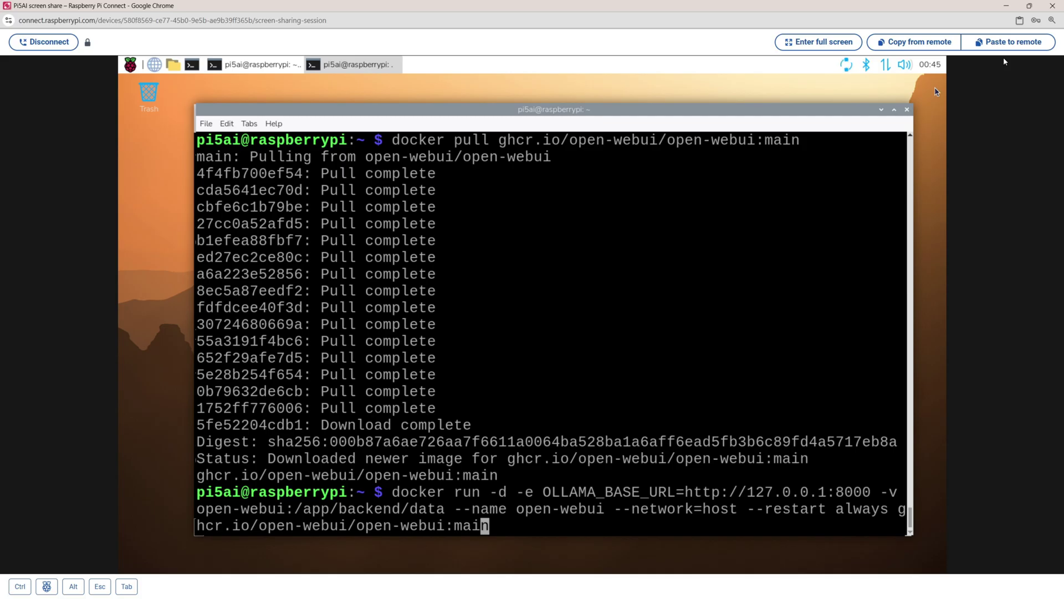
{"action": "left_click", "coordinate": [255, 65]}
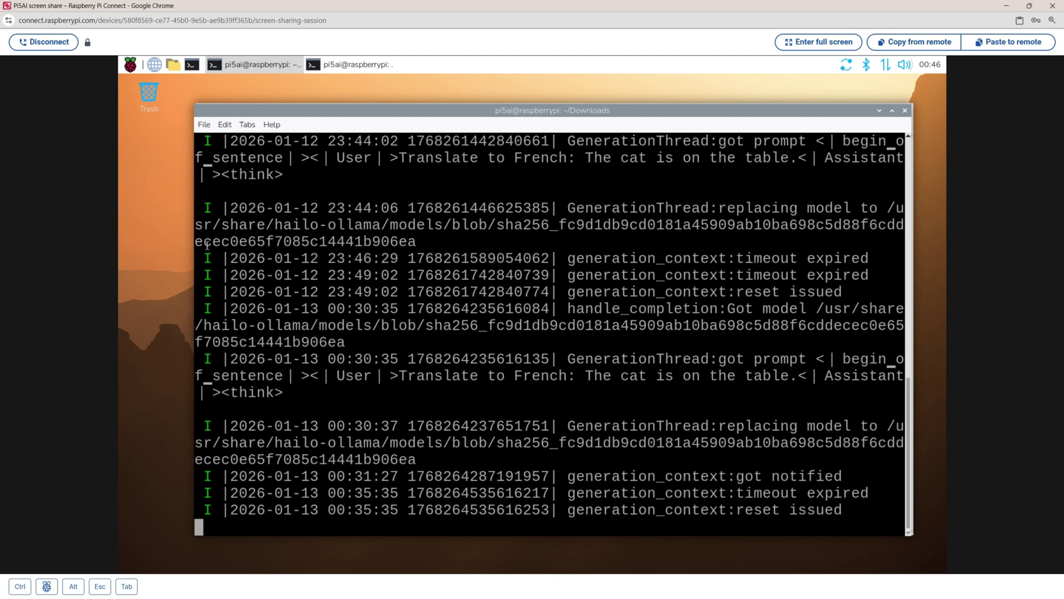
Step: Return to the other terminal, and follow the Open WebUI container's log with "docker logs open-webui -f"
{"action": "left_click", "coordinate": [329, 64]}
{"action": "key", "text": "Return"}
{"action": "type", "text": "docker logs open-webui -f"}
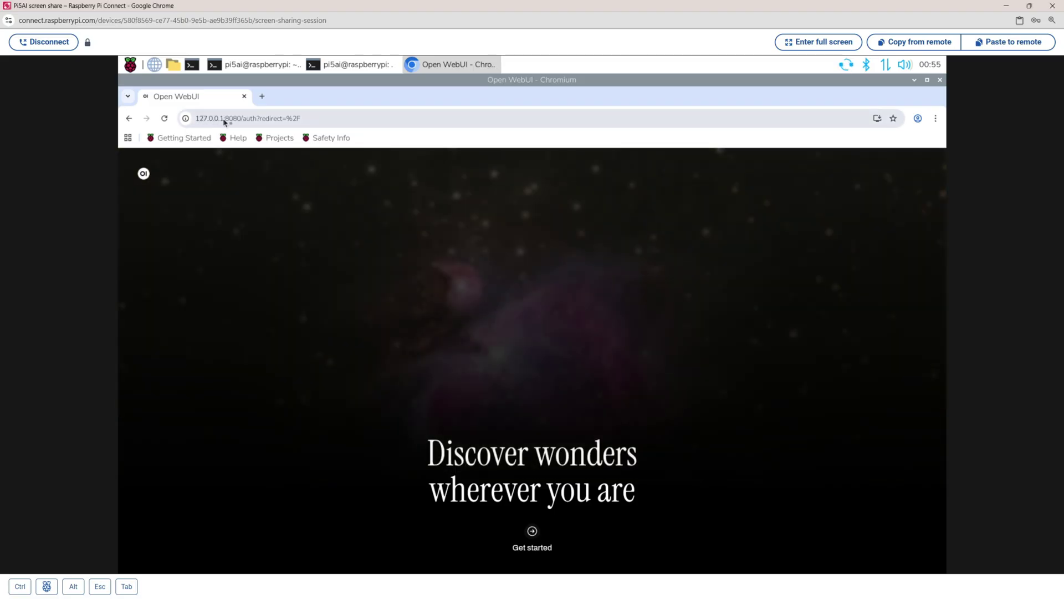
Step: Get started with Open WebUI at 127.0.0.1:8080, and create the admin account from the completed sign-up form
{"action": "left_click", "coordinate": [241, 119]}
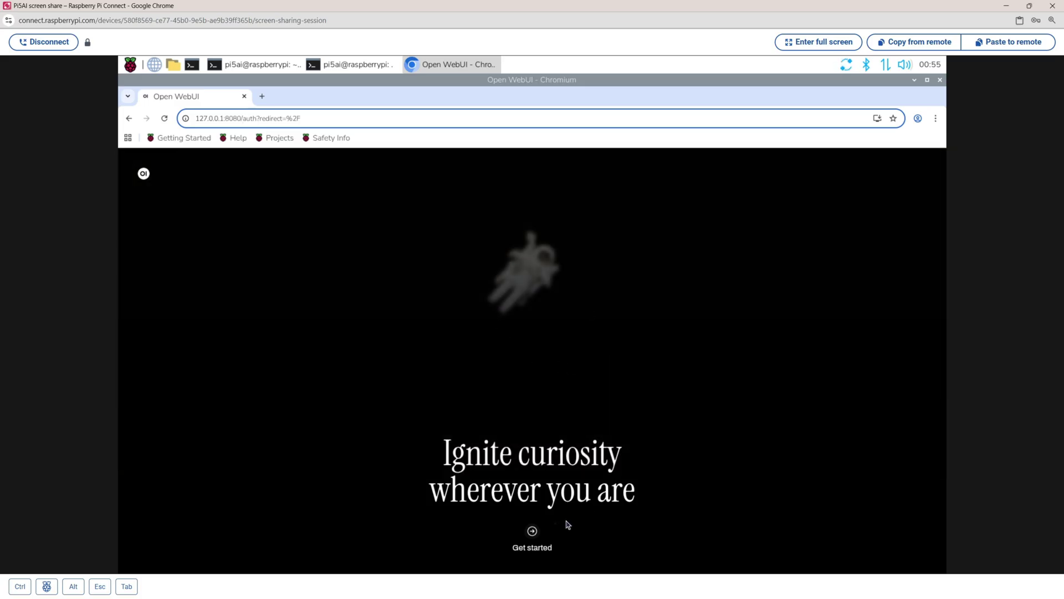
{"action": "left_click", "coordinate": [528, 535]}
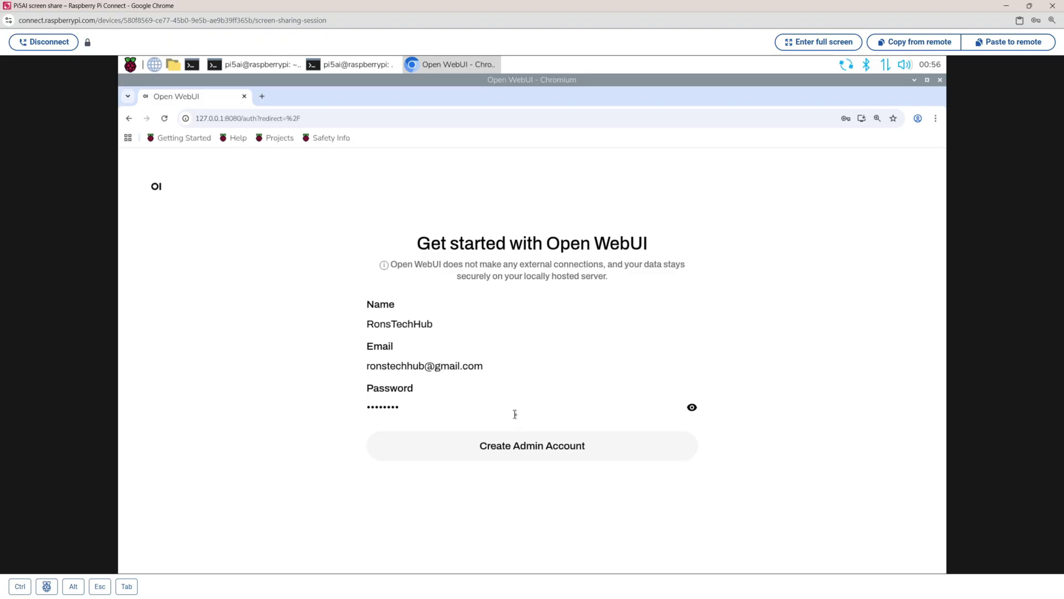
{"action": "left_click", "coordinate": [507, 434]}
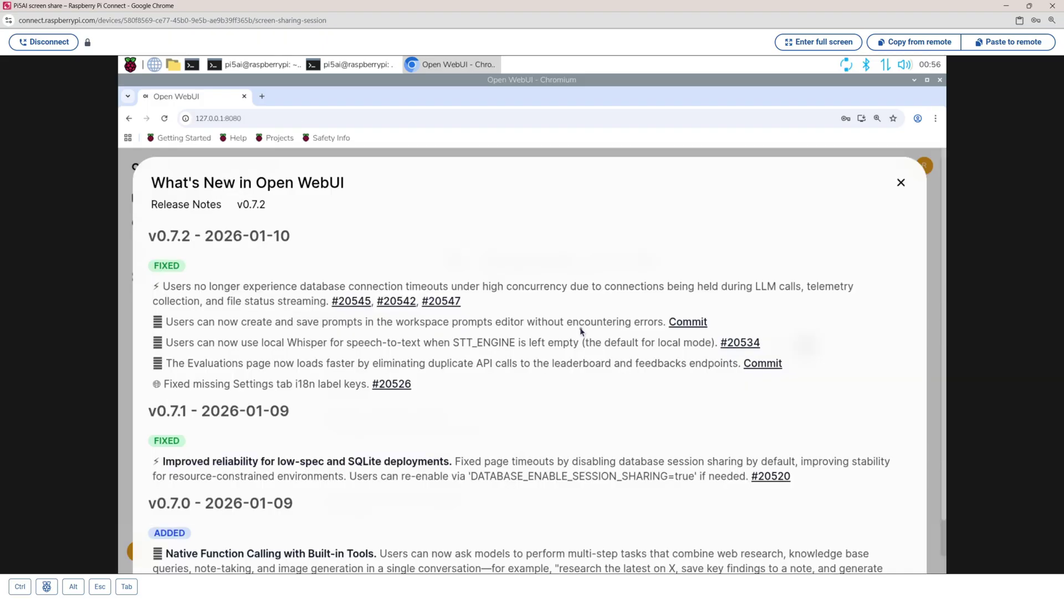
Step: Skim the "What's New in Open WebUI" release notes, and close them
{"action": "scroll", "coordinate": [582, 331], "scroll_direction": "down", "scroll_amount": 5}
{"action": "scroll", "coordinate": [582, 331], "scroll_direction": "up", "scroll_amount": 6}
{"action": "left_click", "coordinate": [902, 183]}
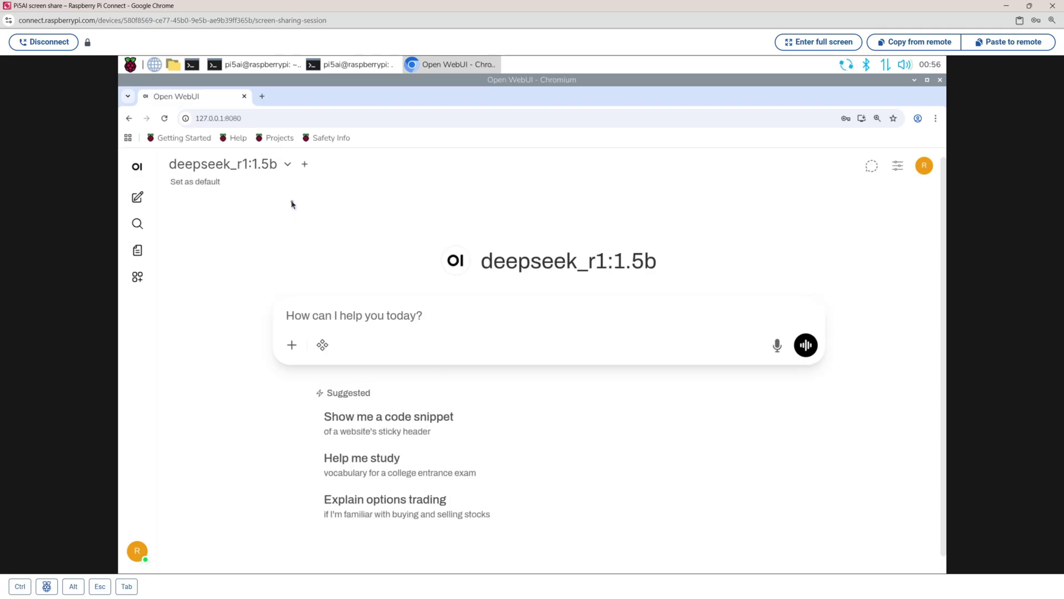
Step: Choose deepseek_r1:1.5b from the available models, and ask it "what is 20×20?"
{"action": "left_click", "coordinate": [286, 166]}
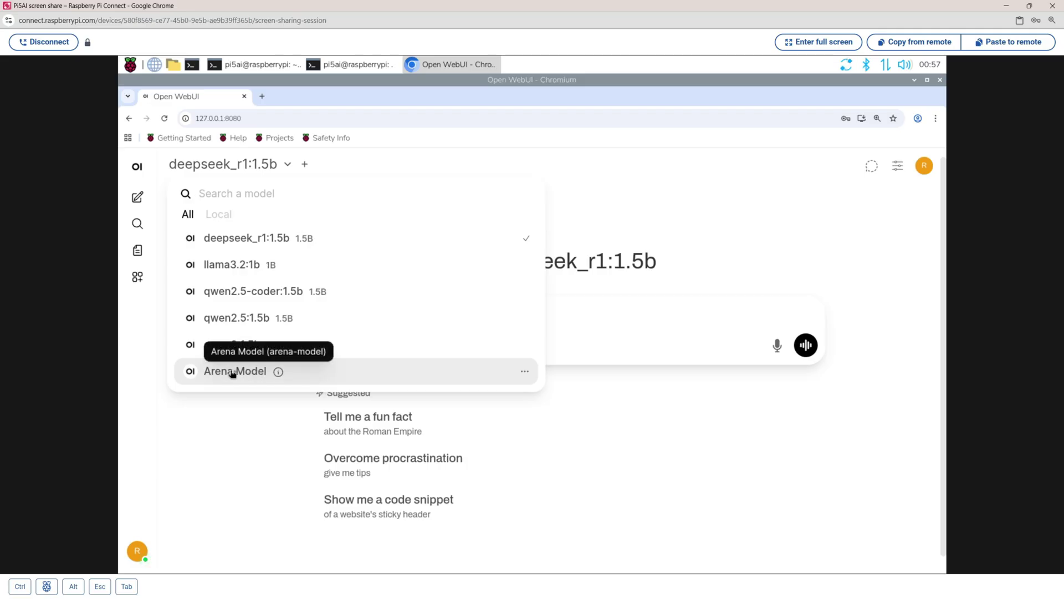
{"action": "left_click", "coordinate": [256, 244]}
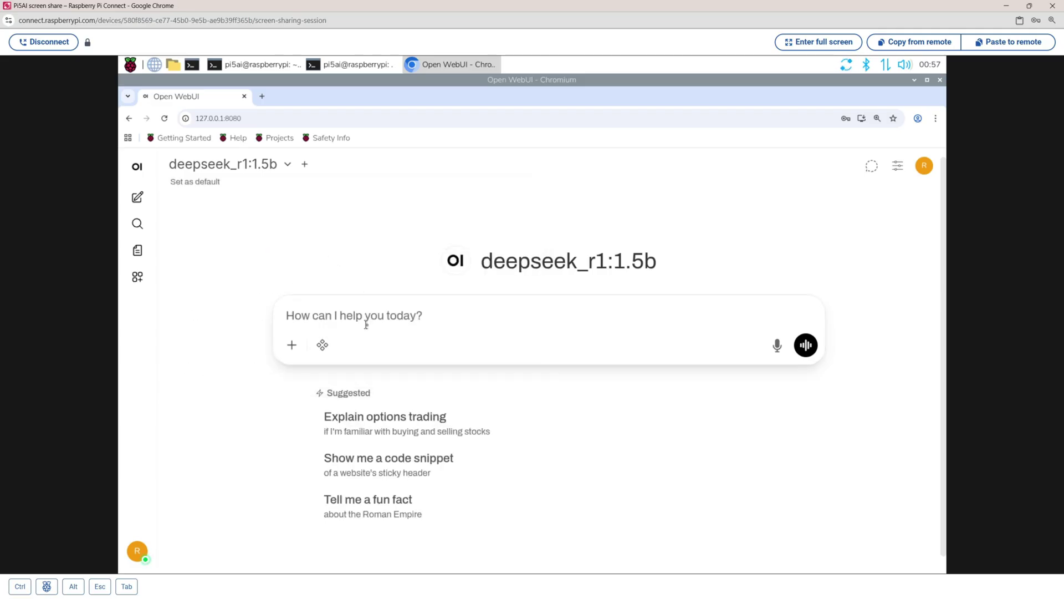
{"action": "type", "text": "what is 20×20"}
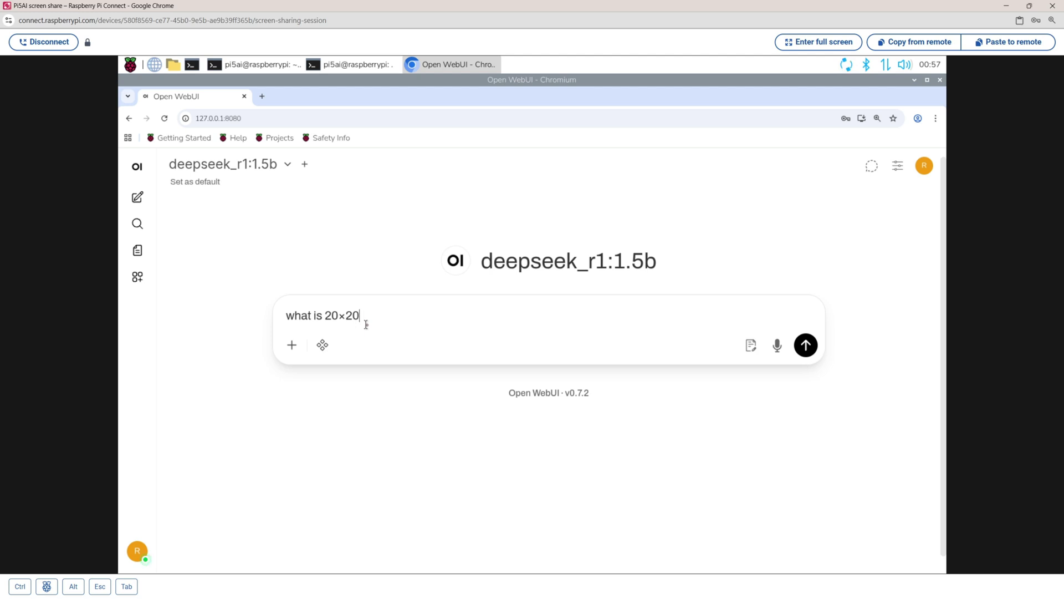
{"action": "type", "text": "?"}
{"action": "key", "text": "Return"}
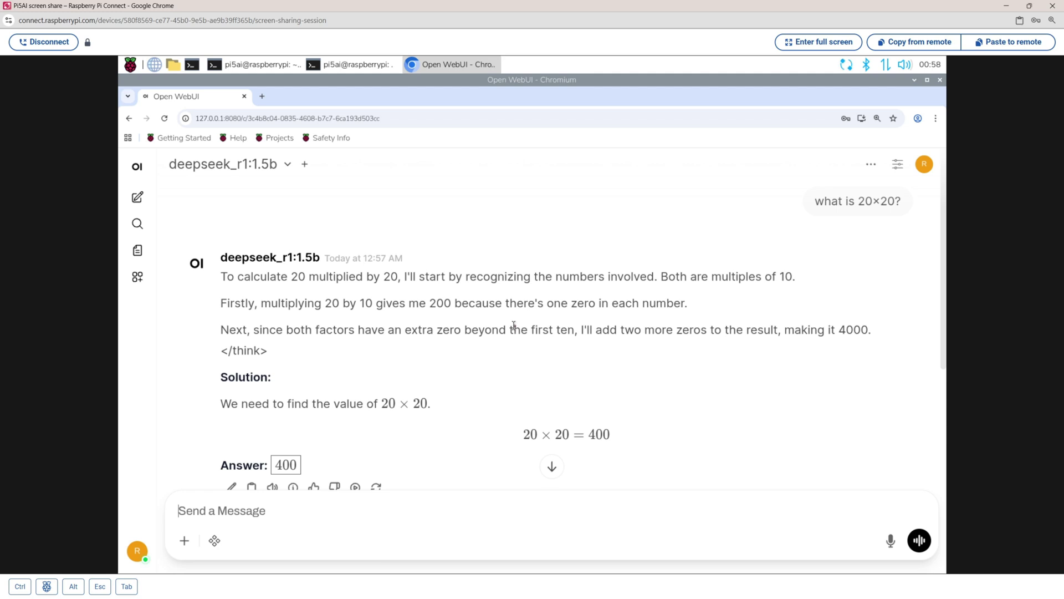
Step: Switch the chat model to qwen2:1.5b, and highlight its French translation of "The cow jumped over the moon"
{"action": "left_click", "coordinate": [285, 166]}
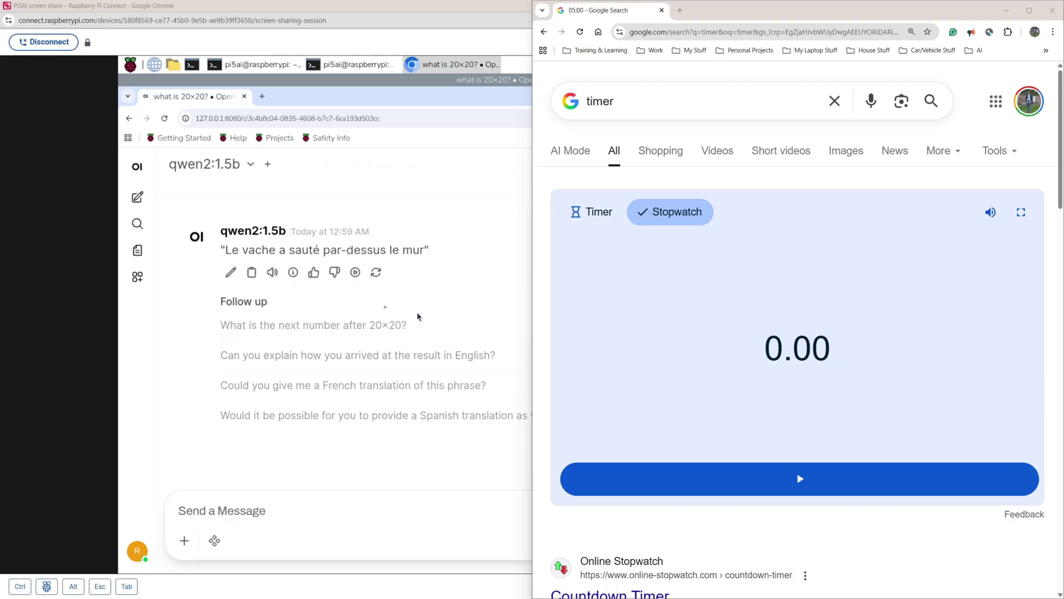
{"action": "mouse_move", "coordinate": [293, 271]}
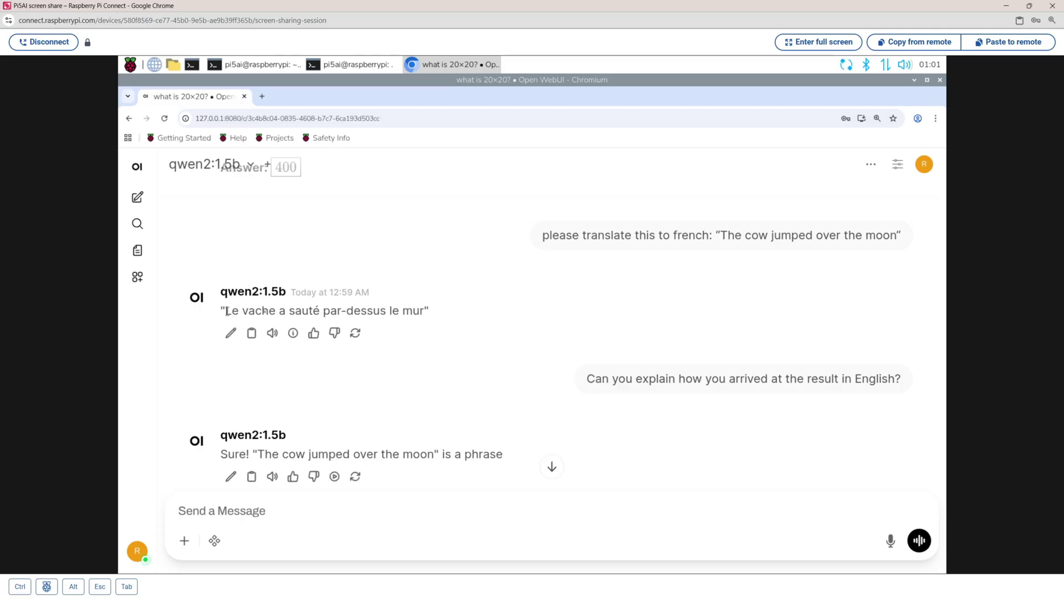
{"action": "left_click_drag", "start_coordinate": [226, 312], "coordinate": [423, 310]}
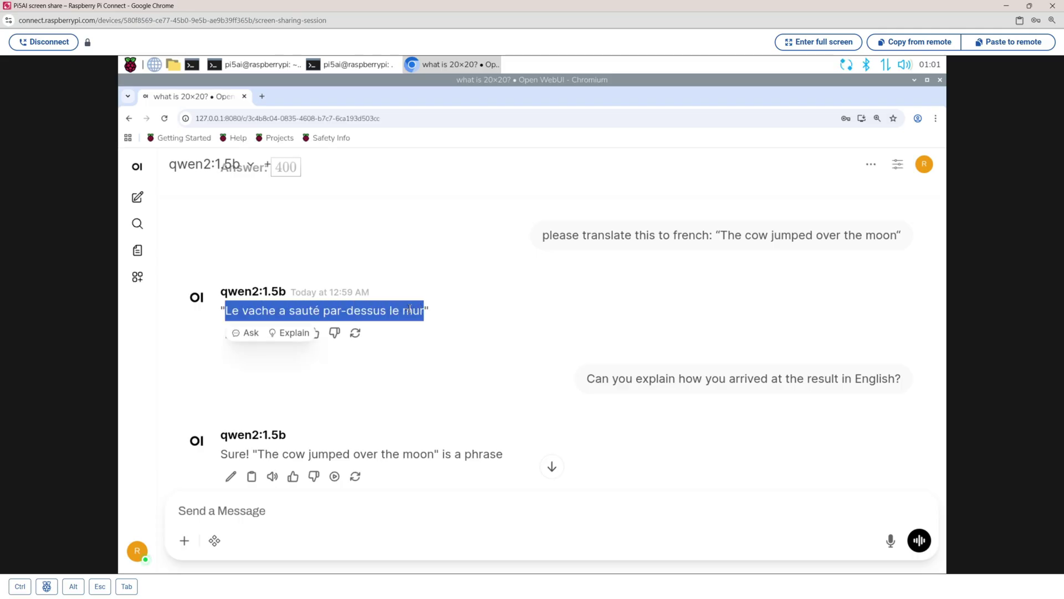
{"action": "left_click", "coordinate": [707, 268]}
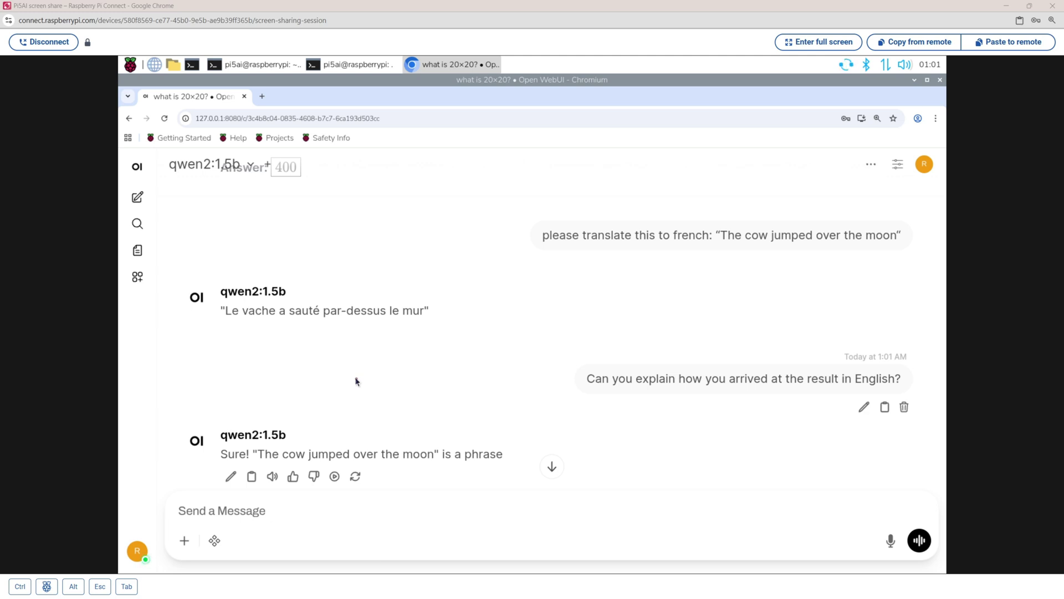
Step: Ask qwen2:1.5b "what is the capital of jamaica", and time its response with the Google stopwatch
{"action": "left_click", "coordinate": [380, 509]}
{"action": "type", "text": "what "}
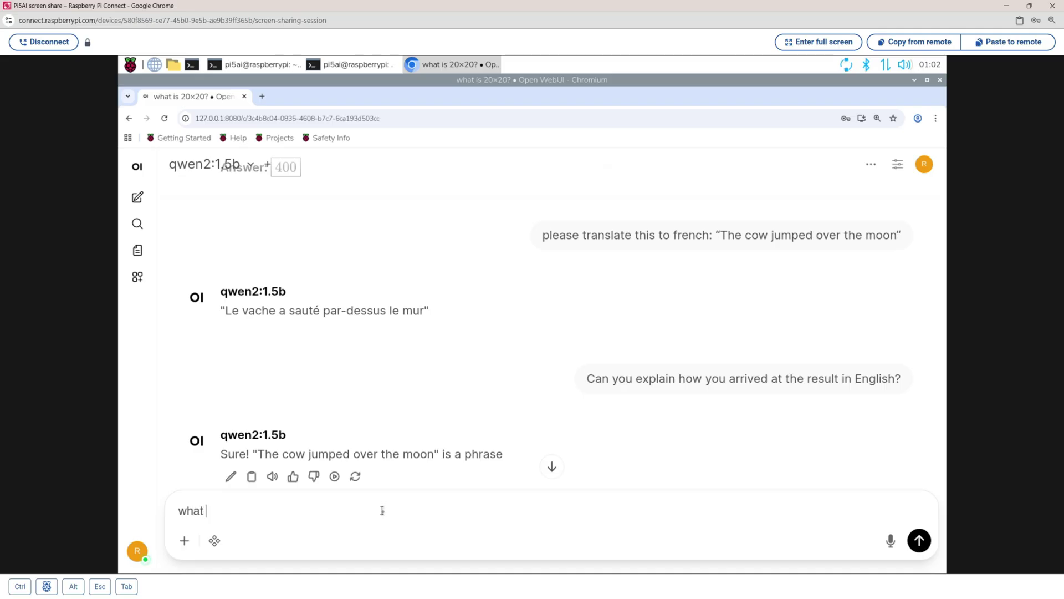
{"action": "type", "text": "is the capital o"}
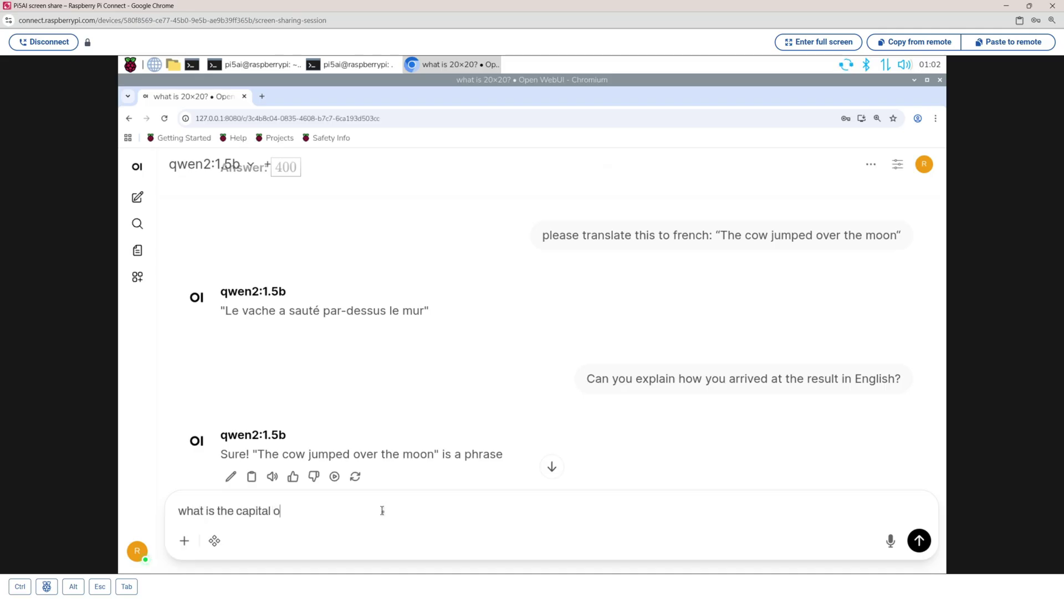
{"action": "type", "text": "f jamaica"}
{"action": "key", "text": "Return"}
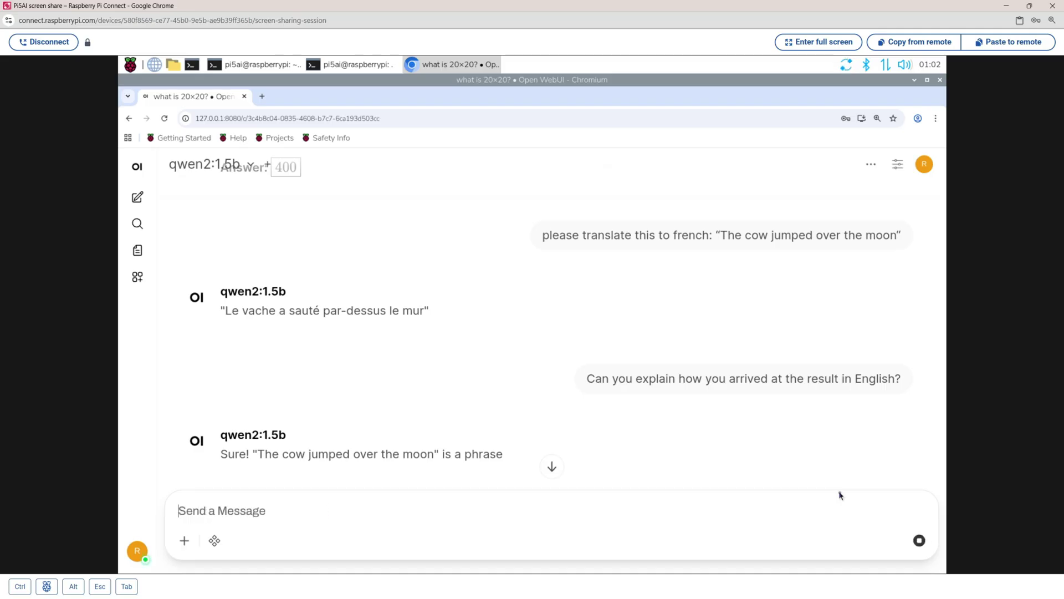
{"action": "key", "text": "alt+Tab"}
{"action": "left_click", "coordinate": [797, 478]}
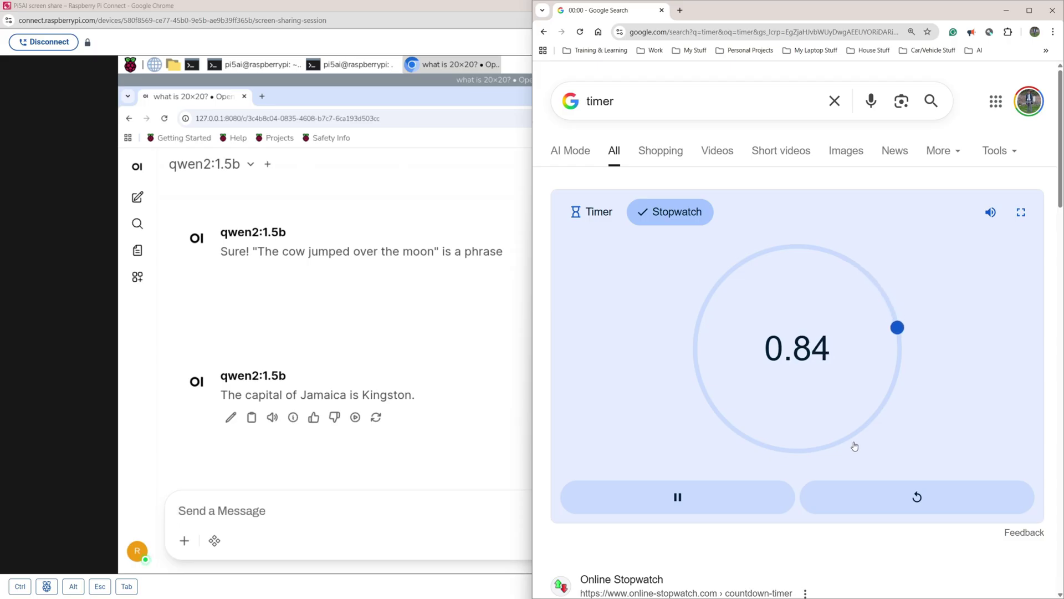
{"action": "left_click", "coordinate": [745, 496]}
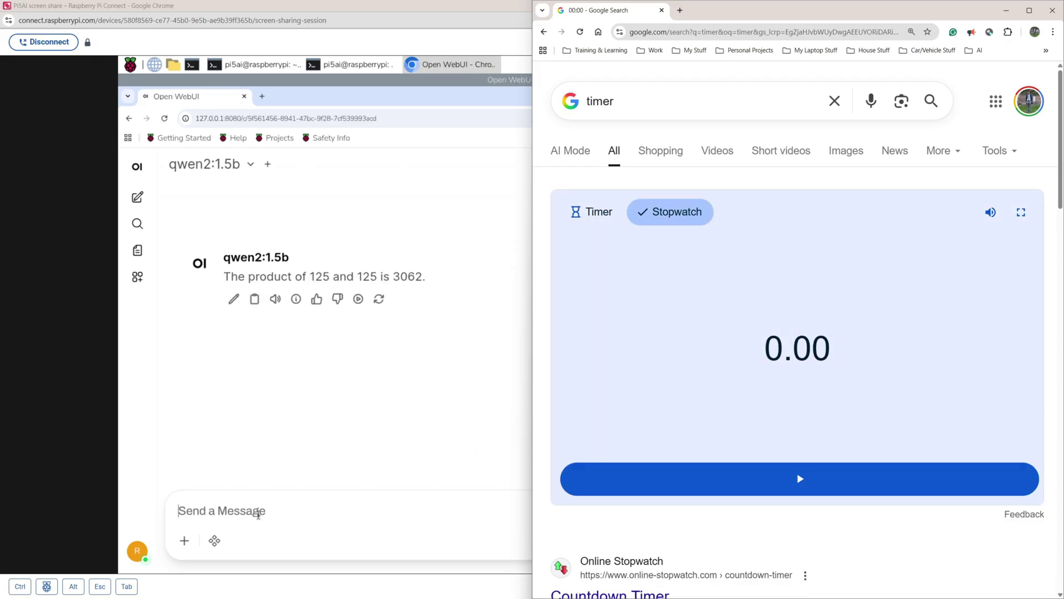
Step: In the chat about 125×125, ask qwen2:1.5b "what is the capital of jamaica", and highlight its answer
{"action": "left_click", "coordinate": [261, 514]}
{"action": "type", "text": "what is the city"}
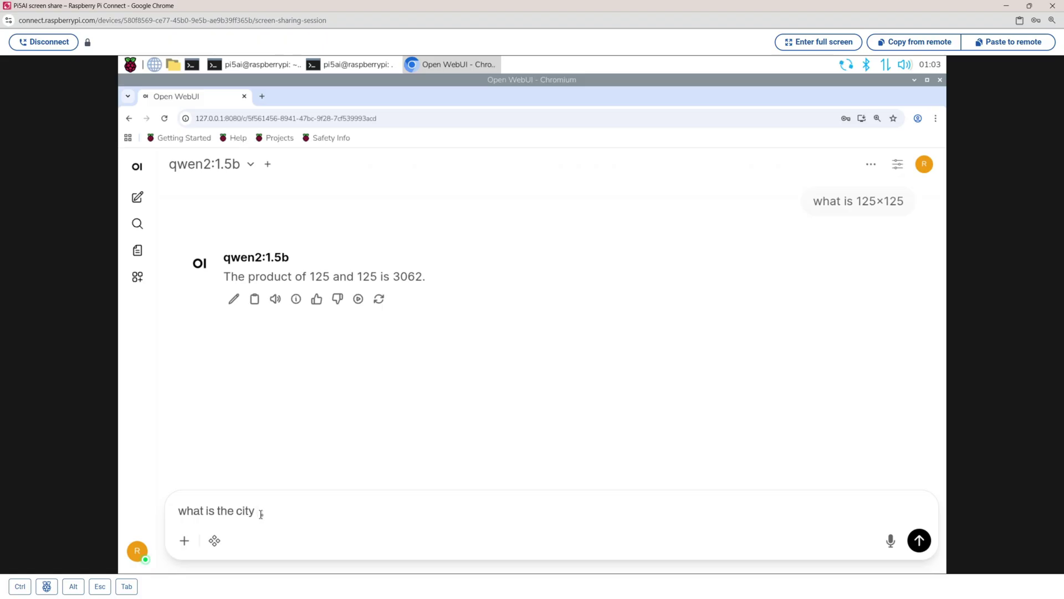
{"action": "key", "text": "BackSpace"}
{"action": "key", "text": "BackSpace"}
{"action": "key", "text": "BackSpace"}
{"action": "key", "text": "BackSpace"}
{"action": "type", "text": "capital of jamaica"}
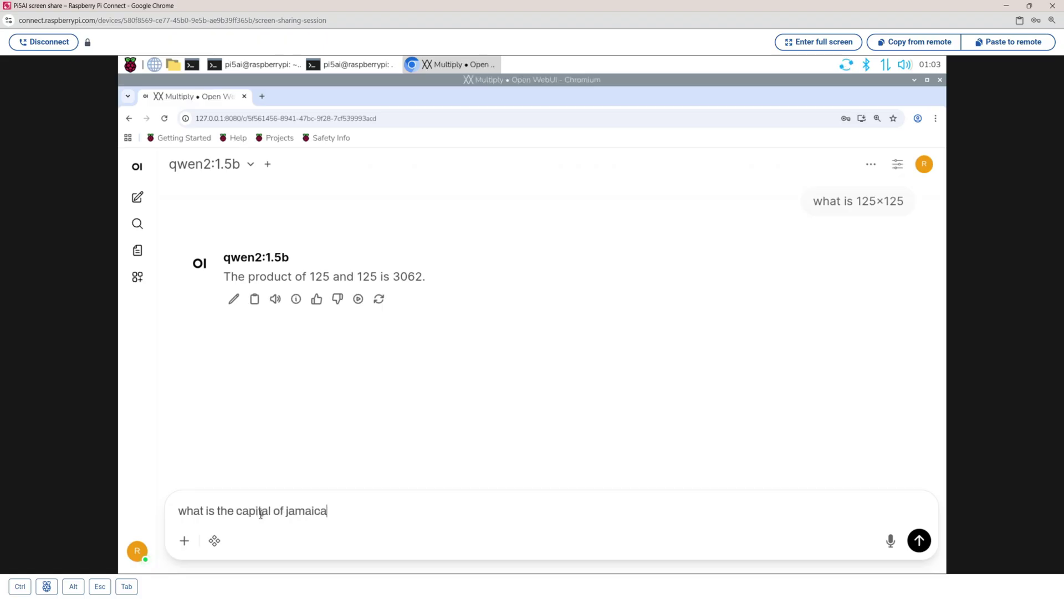
{"action": "key", "text": "Return"}
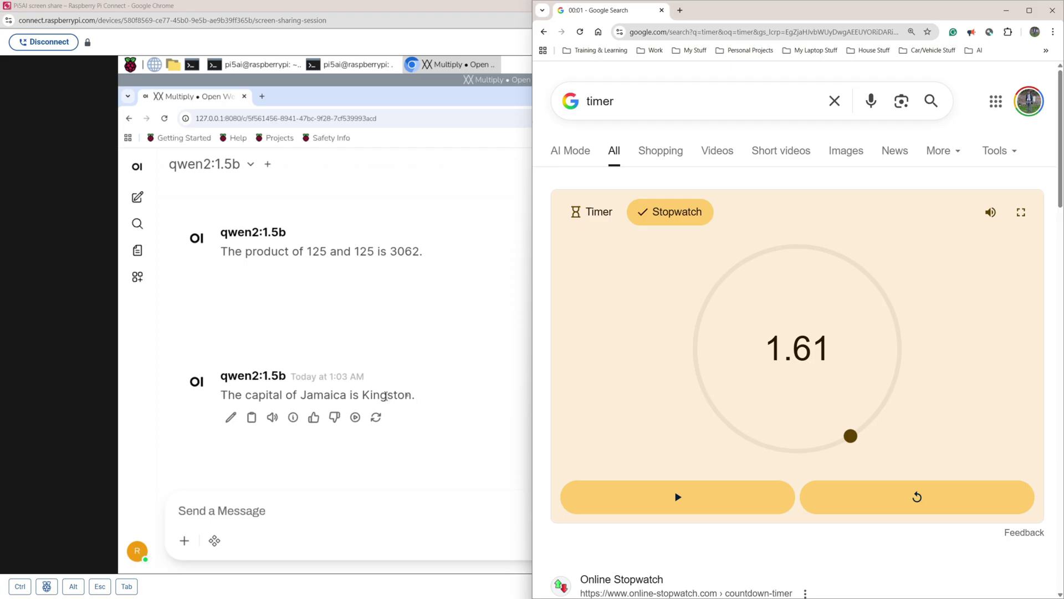
{"action": "left_click_drag", "start_coordinate": [418, 395], "coordinate": [208, 394]}
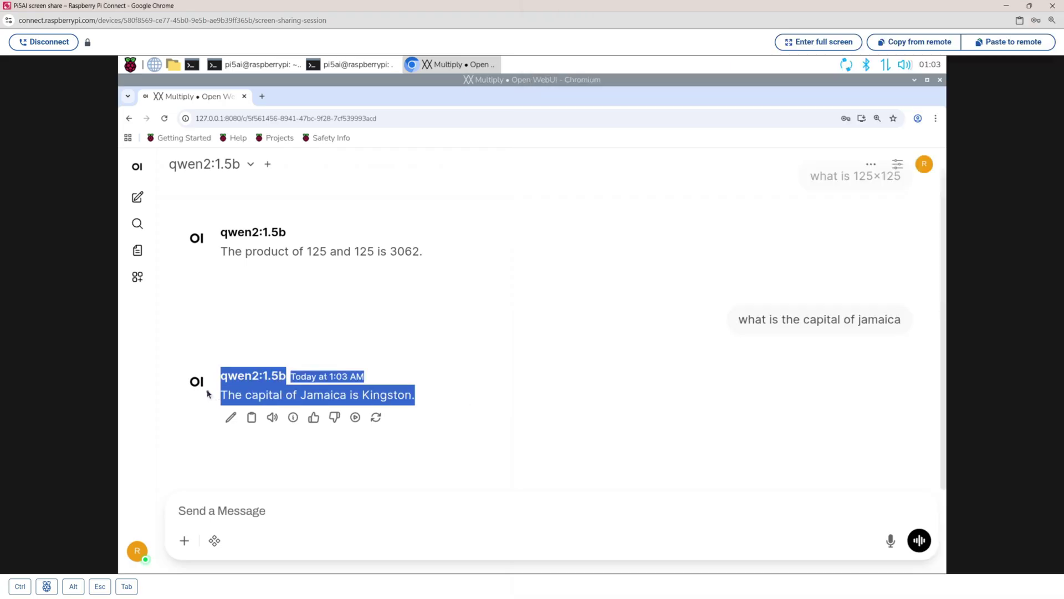
Step: Ask qwen2:1.5b how long it takes to drive from Kingston to Montego Bay, and review the chat's answers
{"action": "left_click", "coordinate": [221, 508]}
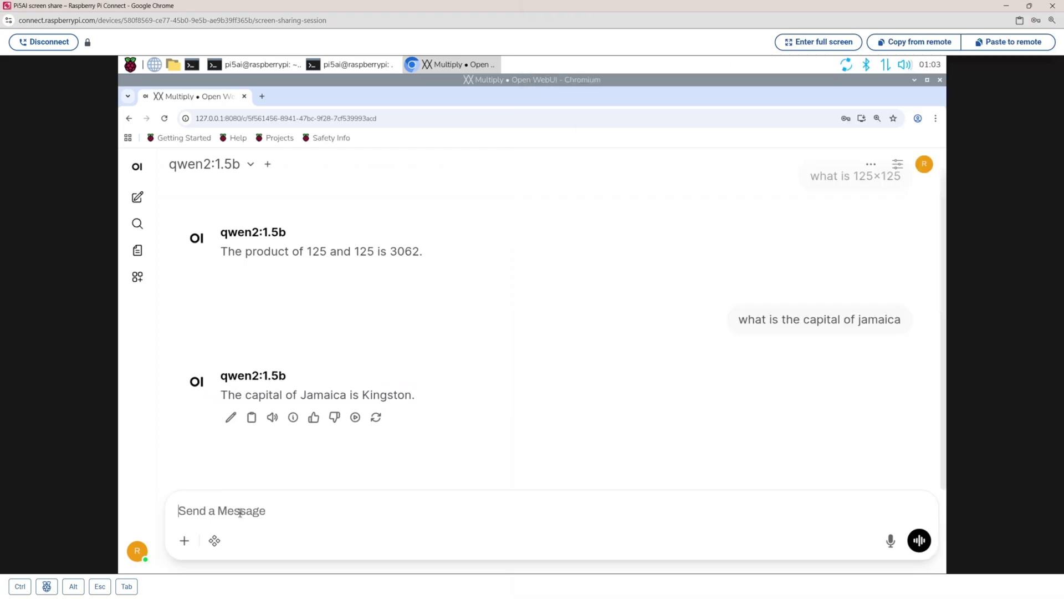
{"action": "type", "text": "how lon"}
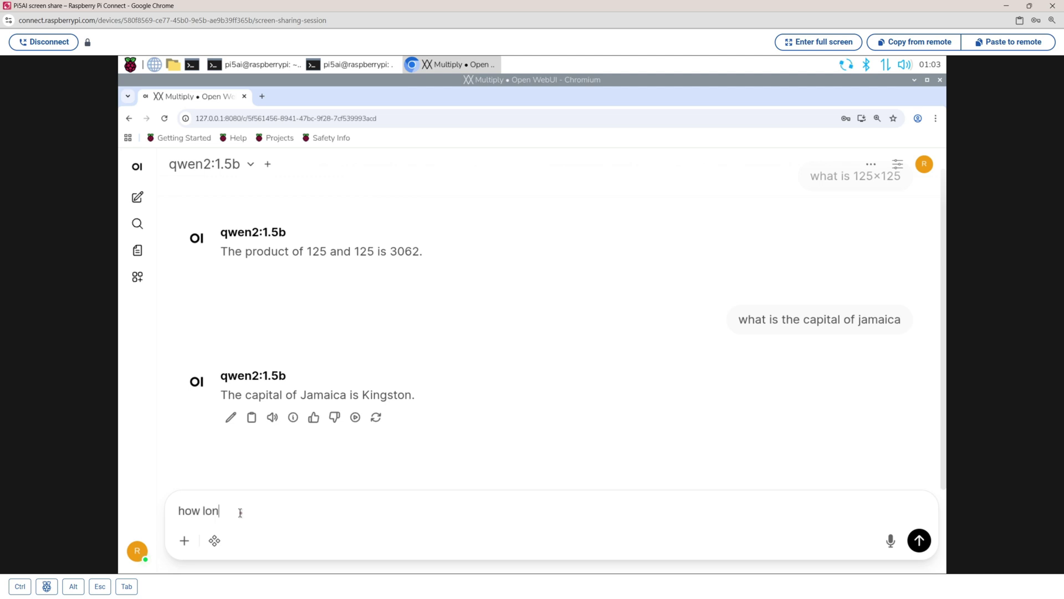
{"action": "type", "text": "g does it take to drive from k"}
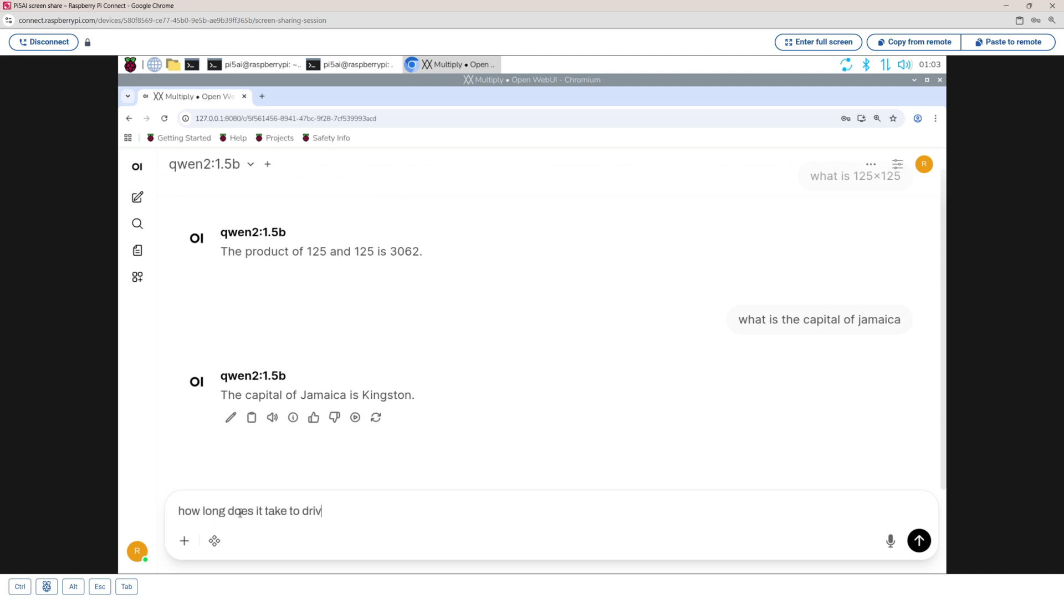
{"action": "type", "text": "ingston to montego"}
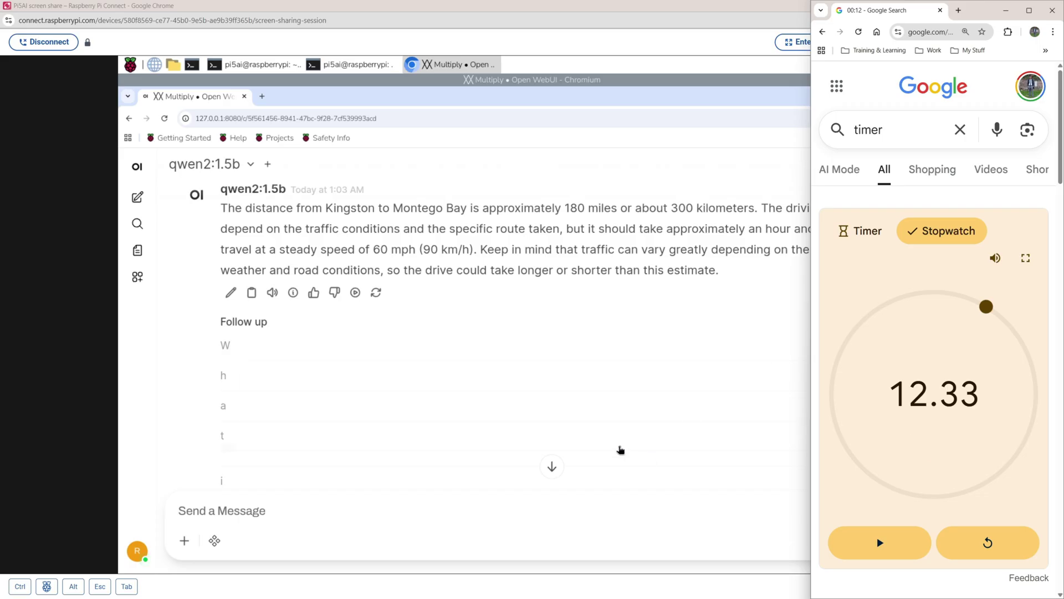
{"action": "scroll", "coordinate": [300, 410], "scroll_direction": "up", "scroll_amount": 8}
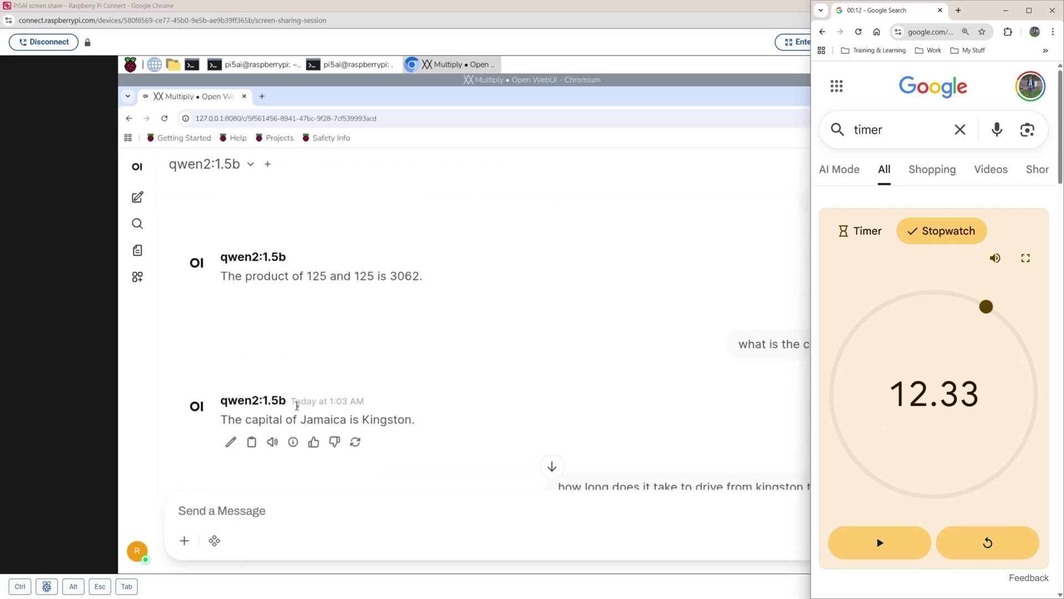